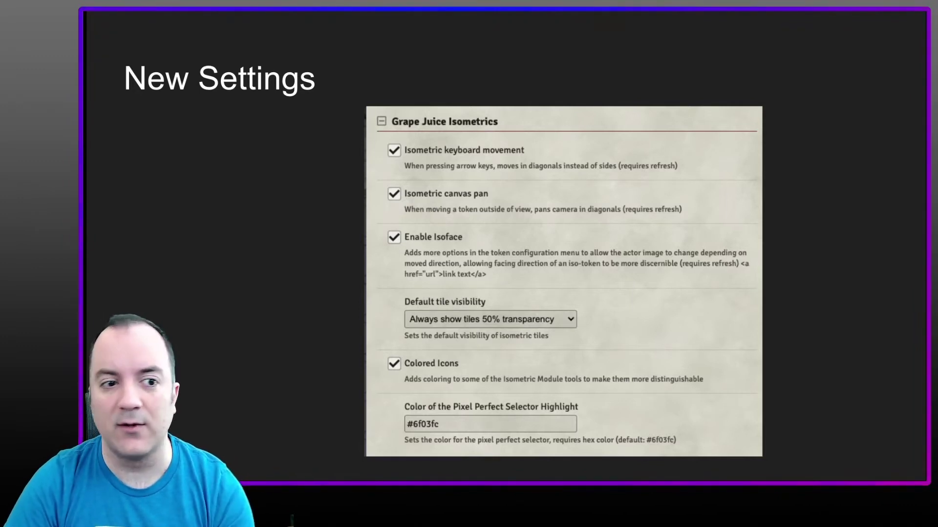
key(Right)
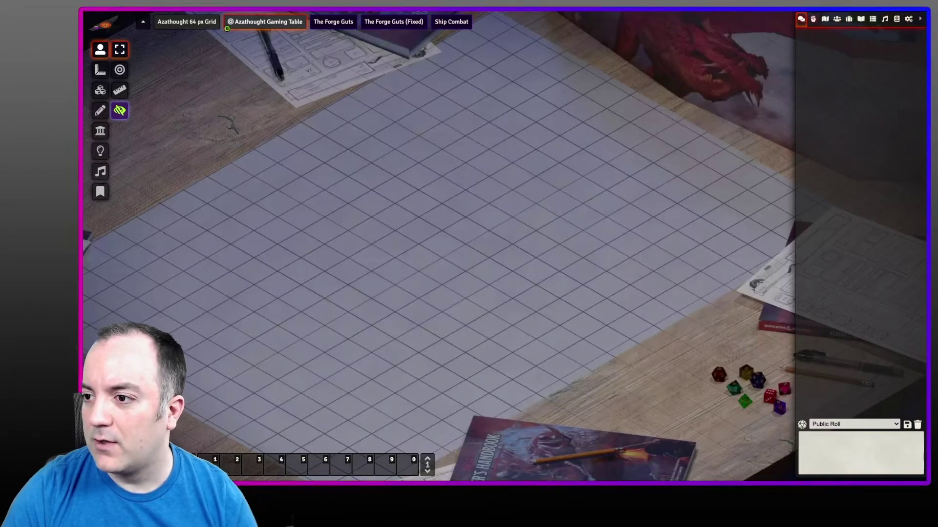
Create a Player Character actor named Bob and close its sheet
click(836, 19)
click(828, 37)
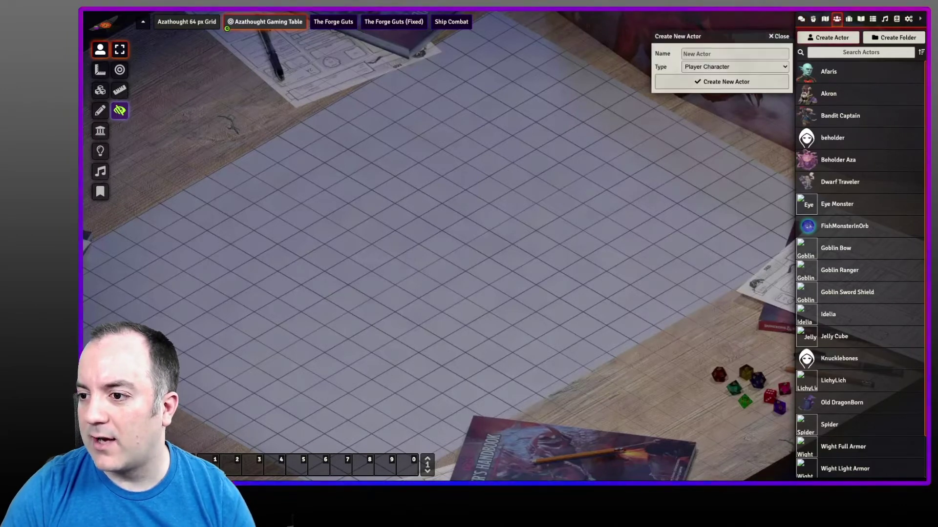
text(Bob)
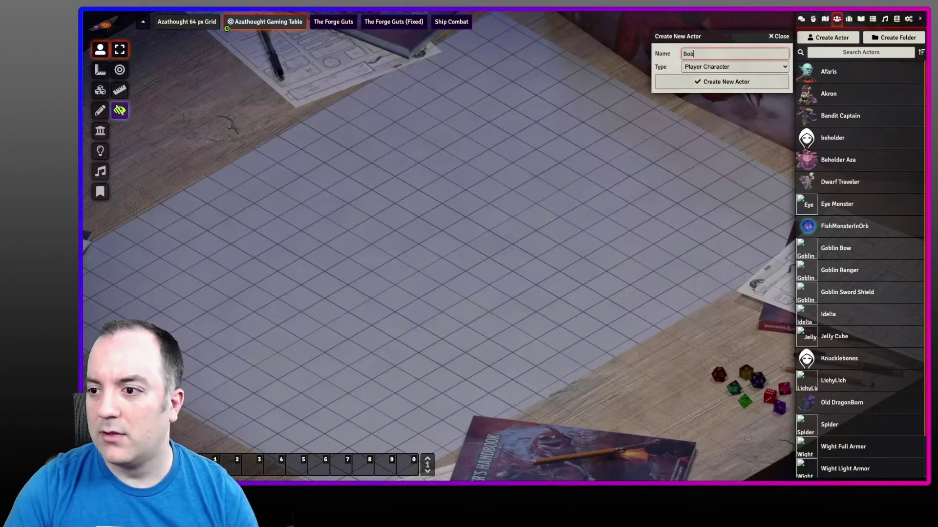
key(Return)
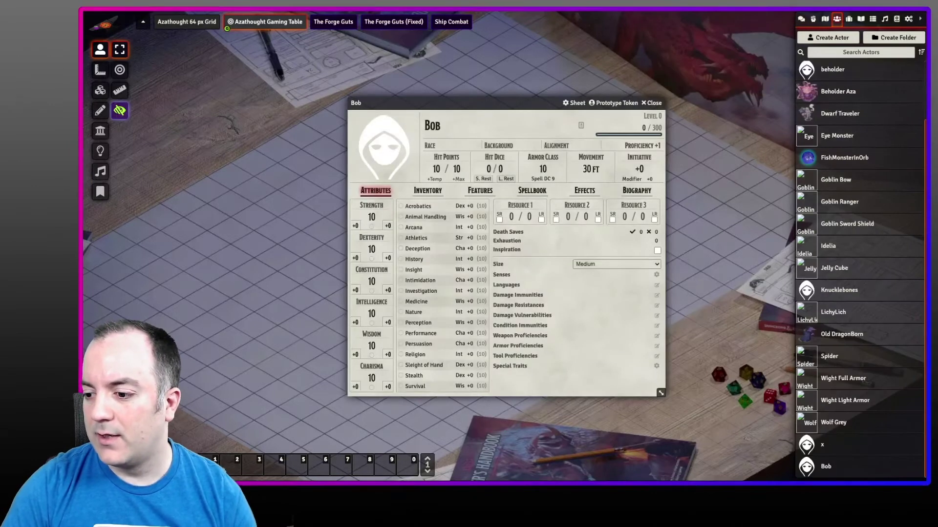
key(Escape)
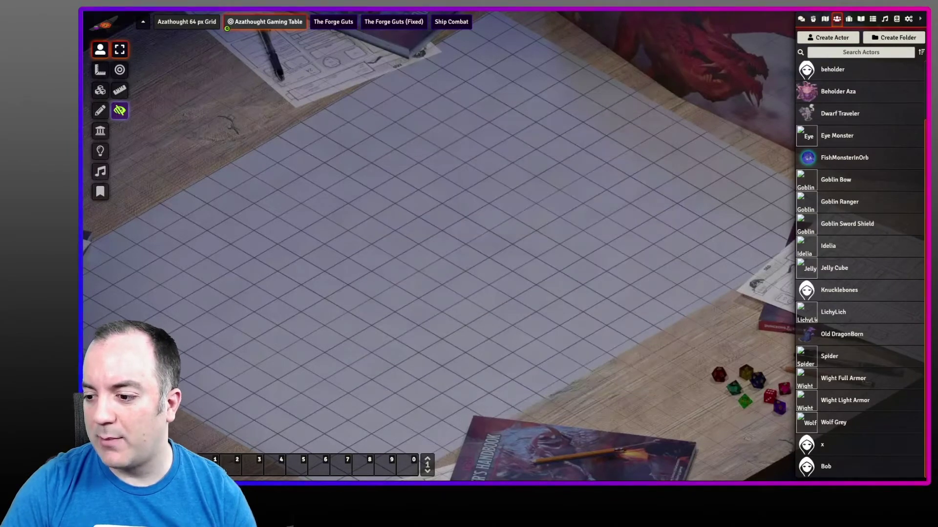
Place Bob's token from the actor list onto the isometric grid of the Azathought Gaming Table scene
drag(825, 466, 395, 239)
scroll(395, 240, up, 8)
drag(316, 232, 422, 240)
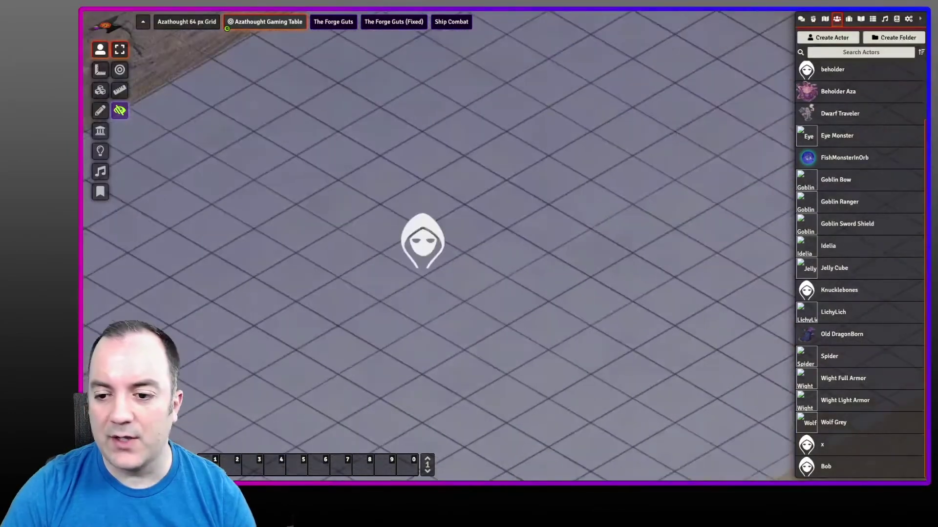
Open the image settings of Bob's placed token, with the character sheet moved clear of the token
click(423, 244)
double_click(423, 244)
click(627, 102)
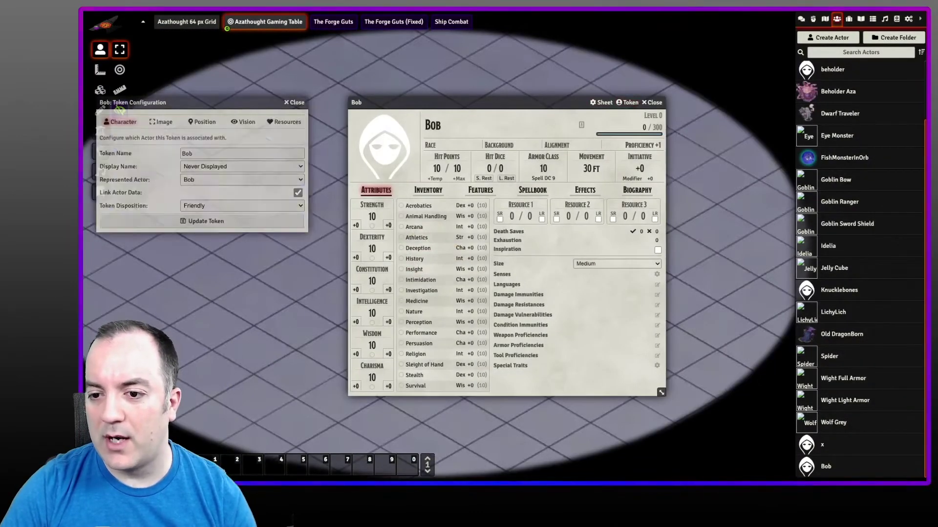
drag(592, 102, 803, 68)
click(161, 122)
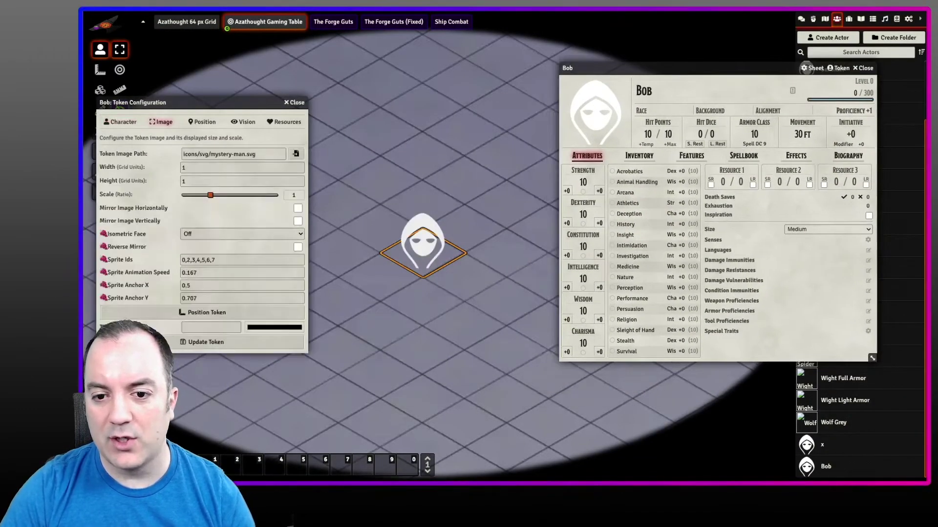
Browse for the token image in compendium/tokens_azathought_isoface and show the files with thumbnails
click(296, 154)
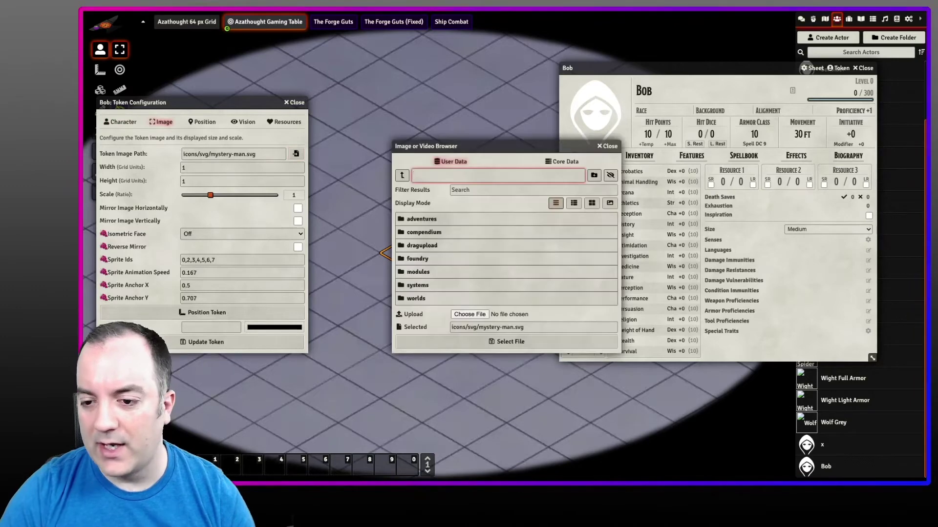
drag(488, 146, 603, 55)
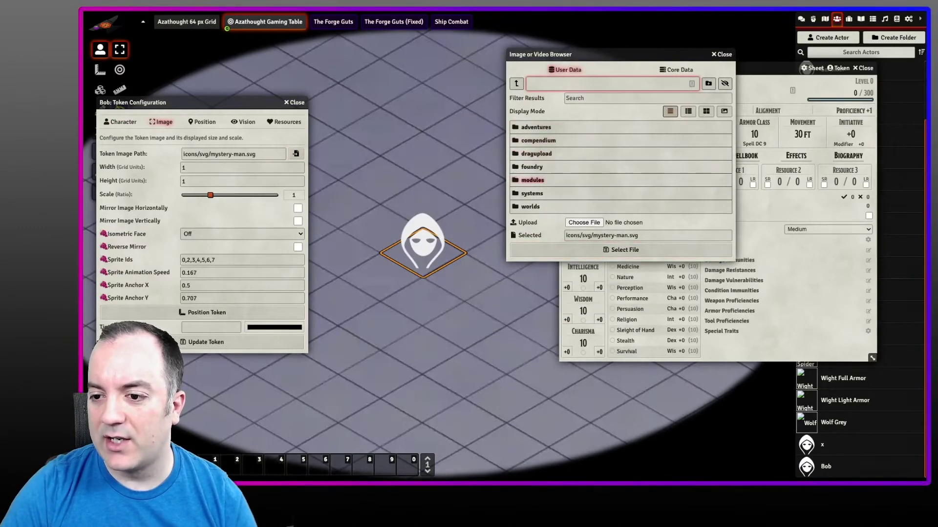
click(538, 140)
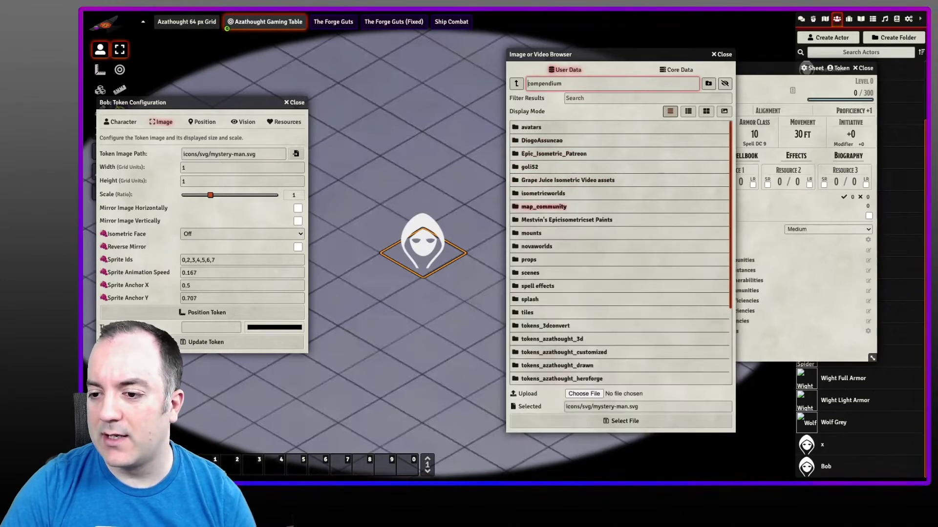
scroll(562, 293, down, 5)
click(558, 285)
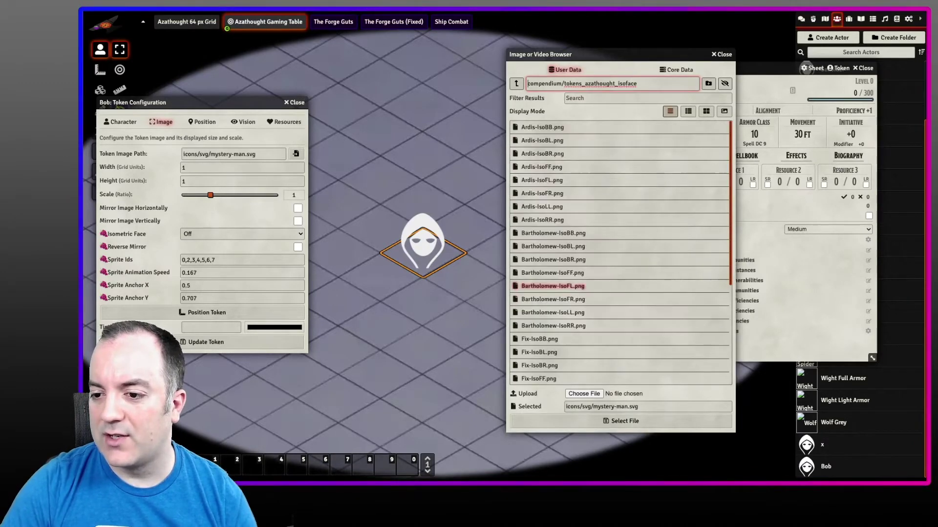
click(688, 112)
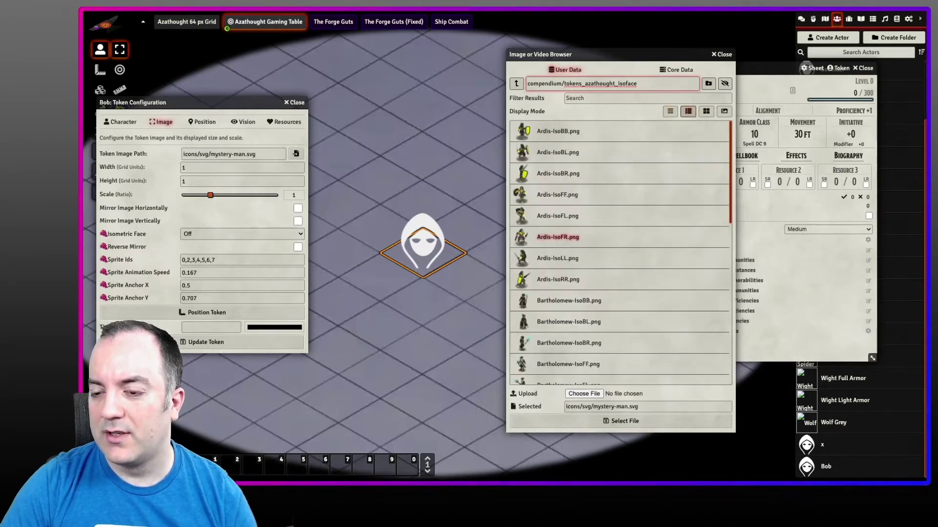
Enlarge the interface to view the directional images and choose Ardis-IsoFR.png as the token image
key(ctrl+plus)
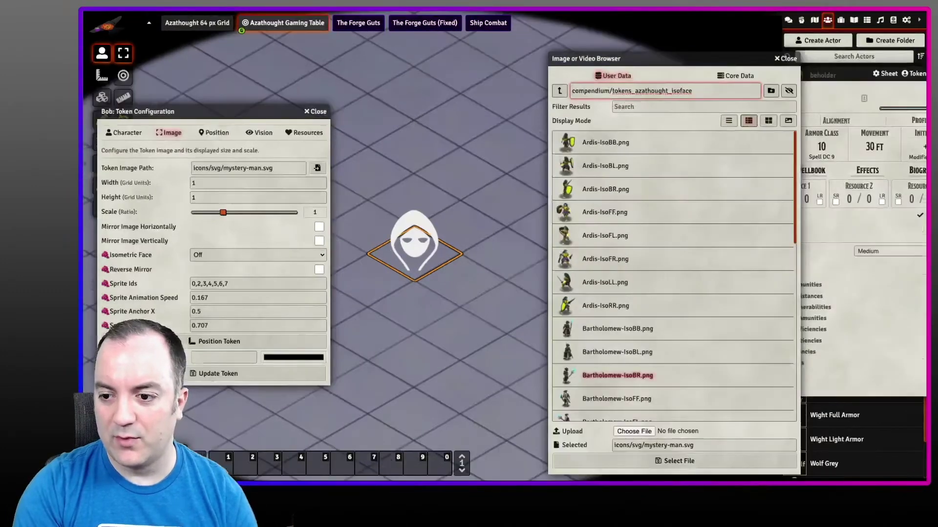
key(ctrl+plus)
key(ctrl+plus)
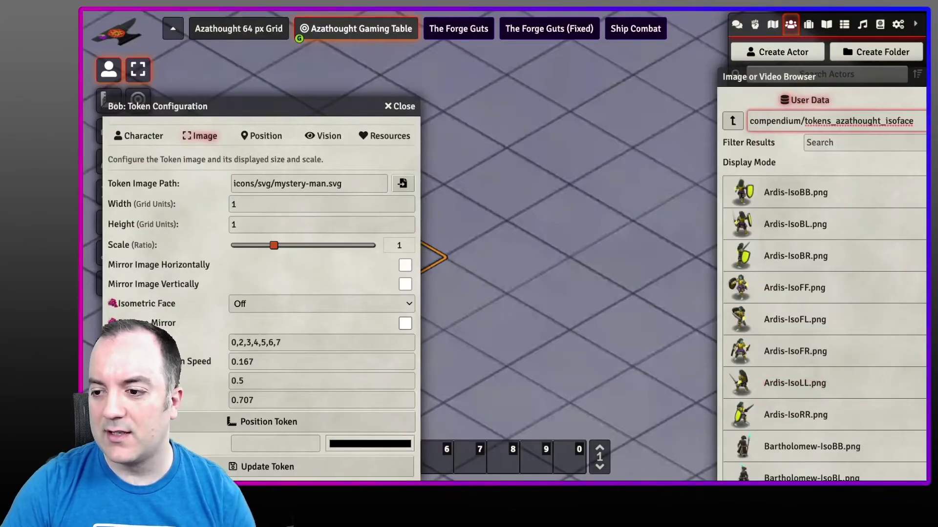
drag(820, 77, 688, 21)
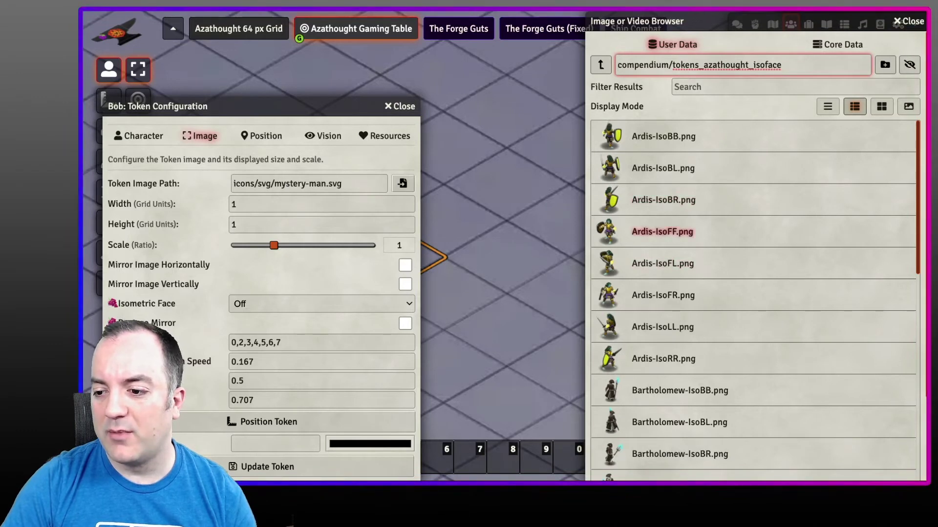
click(664, 295)
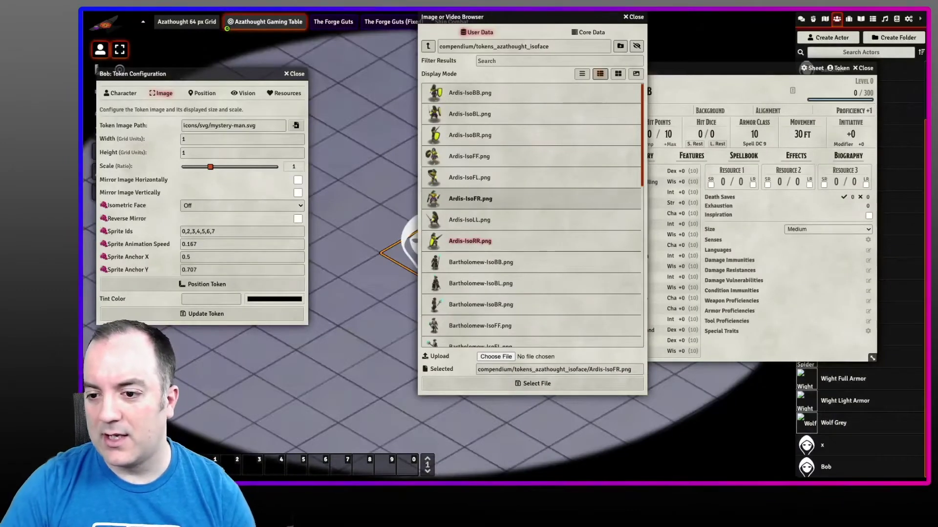
click(537, 383)
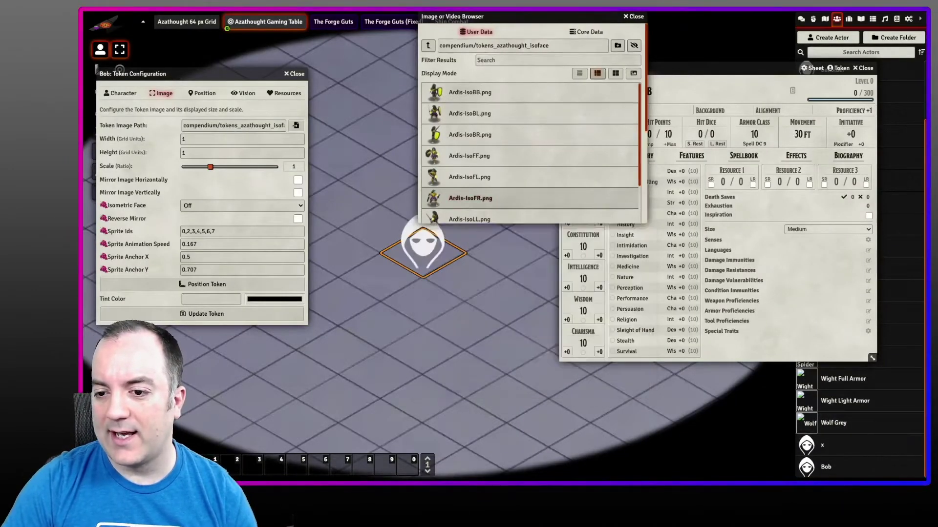
Copy the full token image path and update Bob's token with the new image
click(218, 126)
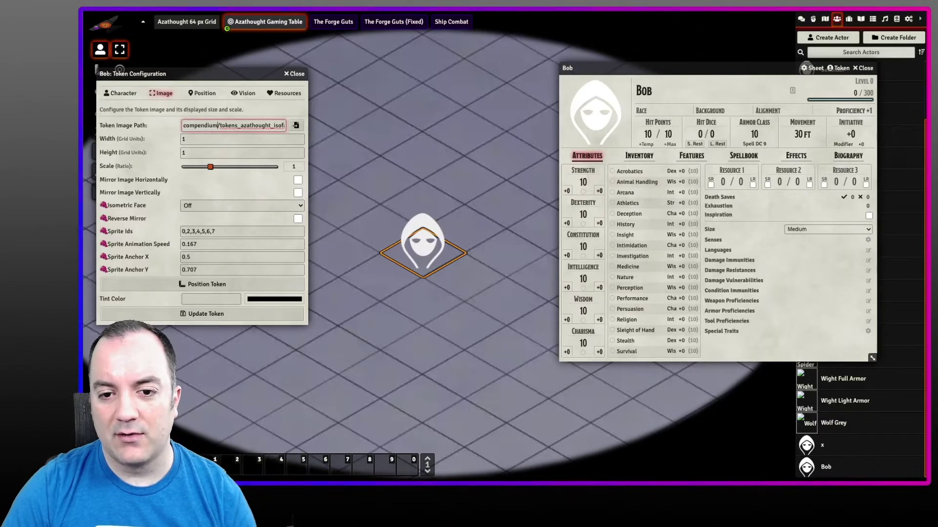
key(ctrl+a)
key(Return)
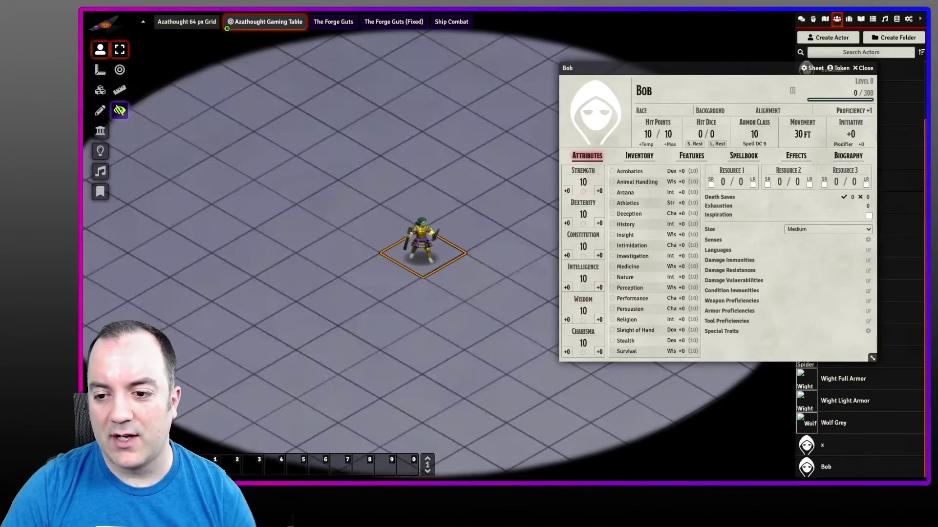
Set Bob's portrait to compendium/tokens_azathought_isoface/Ardis-IsoFR.png using the copied path and close the character sheet
click(595, 112)
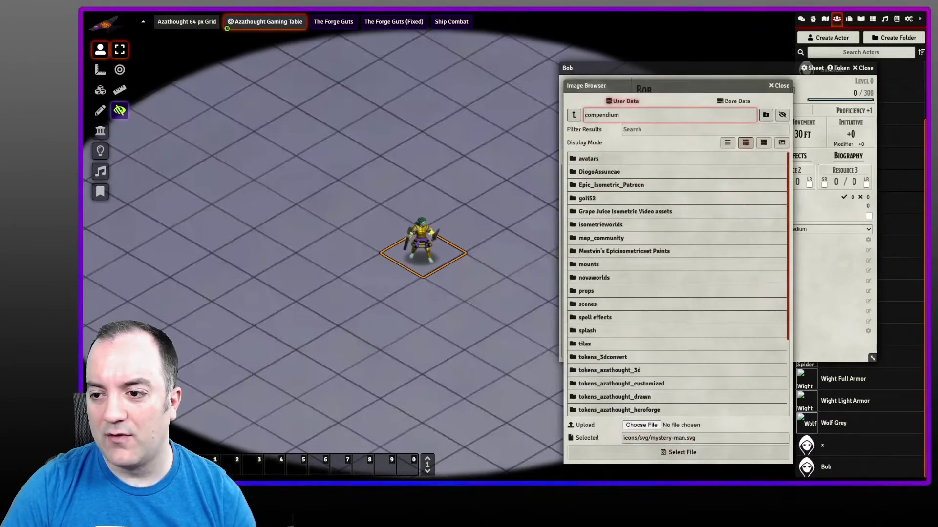
click(704, 438)
key(ctrl+a)
key(ctrl+v)
click(677, 452)
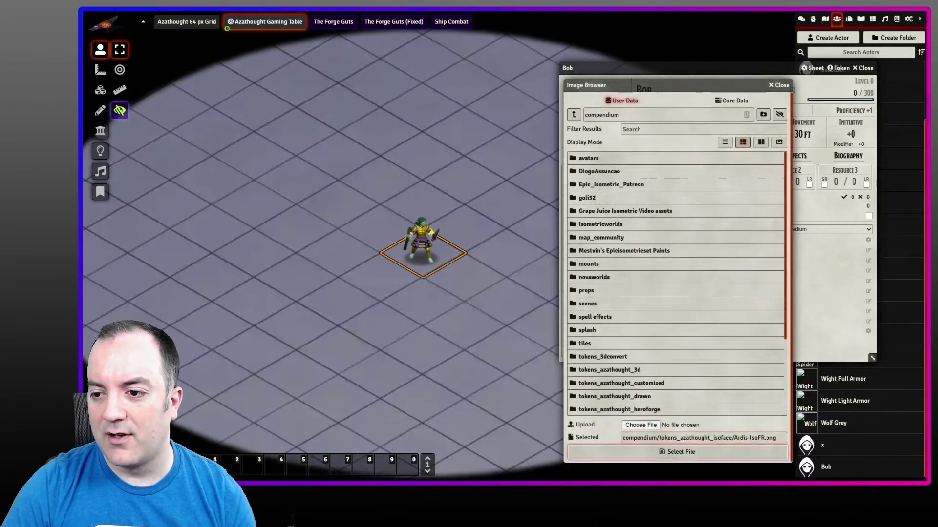
click(862, 68)
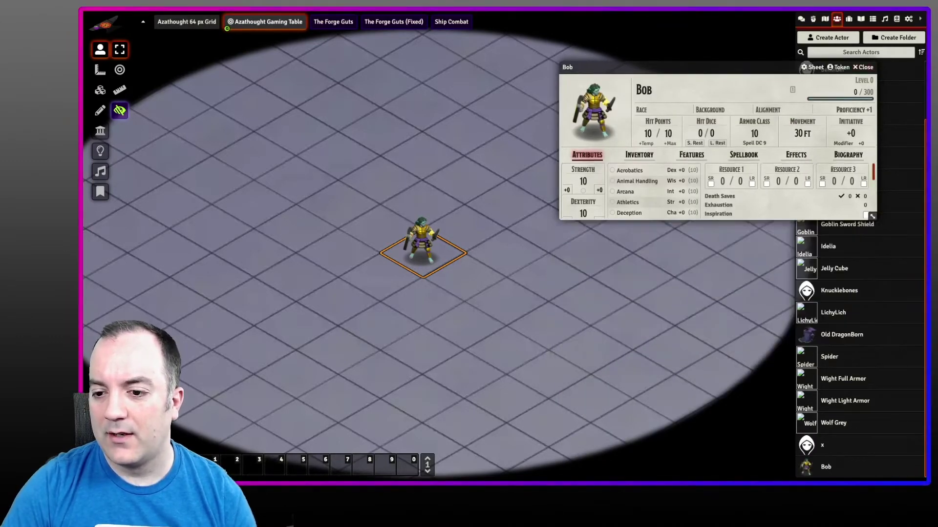
Move Bob's token around the grid in several directions to check which way its image faces
key(Up)
key(Up)
key(Left)
key(Left)
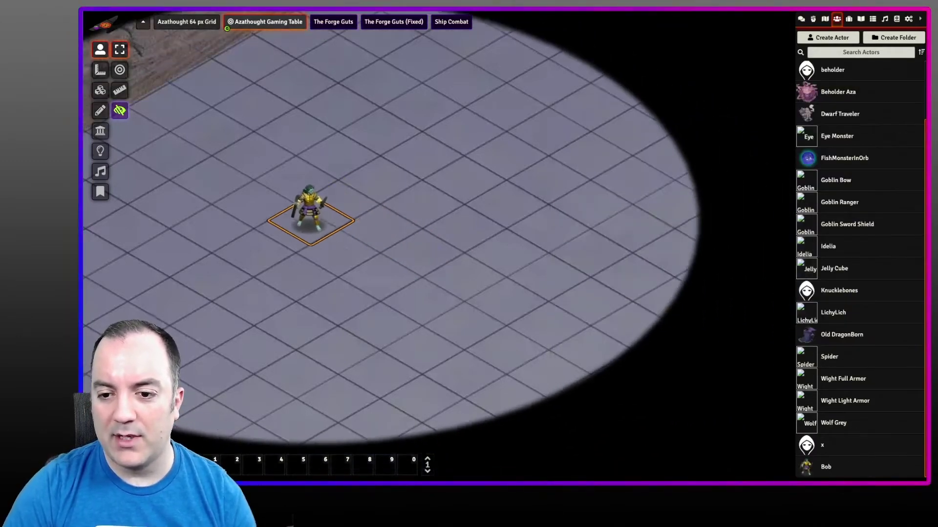
key(Down)
key(Down)
key(Down)
key(Right)
key(Right)
key(Up)
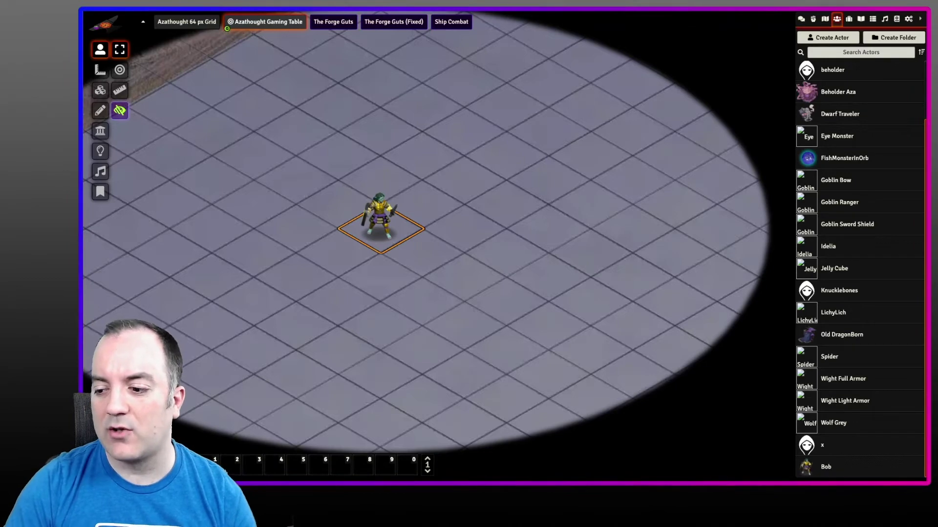
Open Bob's prototype token configuration and assign the placed token's settings to the prototype
key(c)
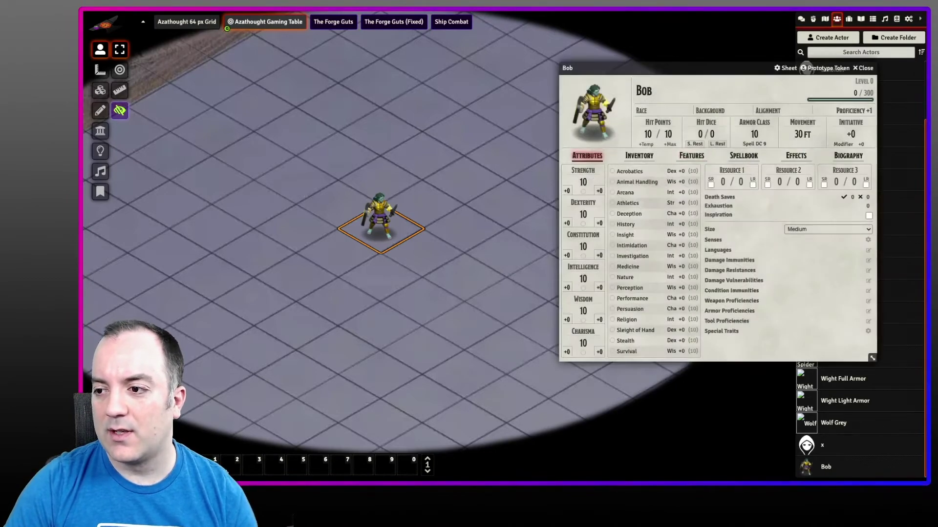
click(826, 68)
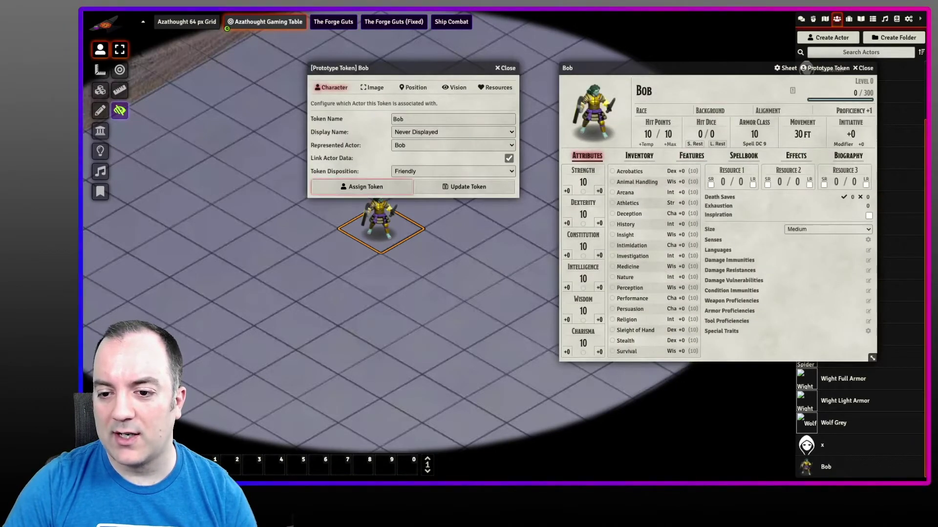
click(470, 184)
click(806, 67)
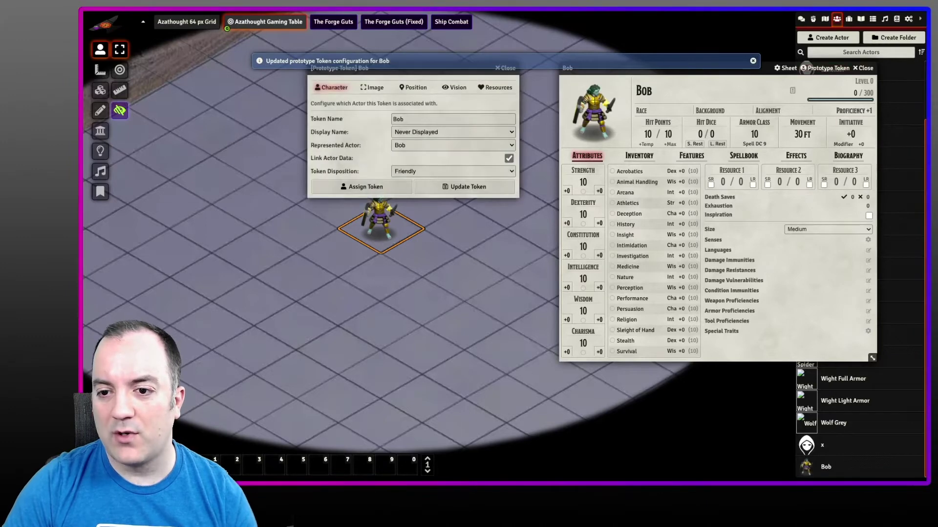
Set the prototype token's Isometric Face to Multi-Image - 8, update the token and close the sheet
click(372, 88)
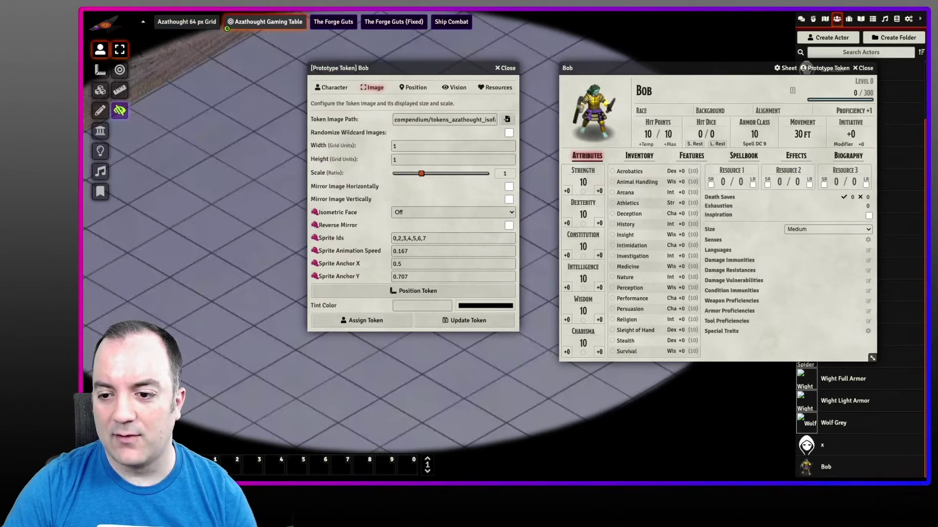
click(453, 211)
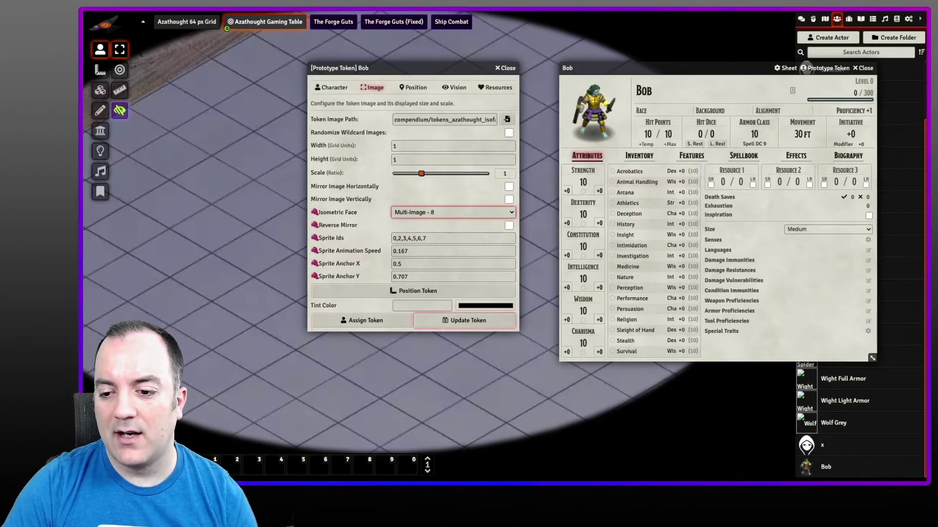
click(463, 320)
click(862, 68)
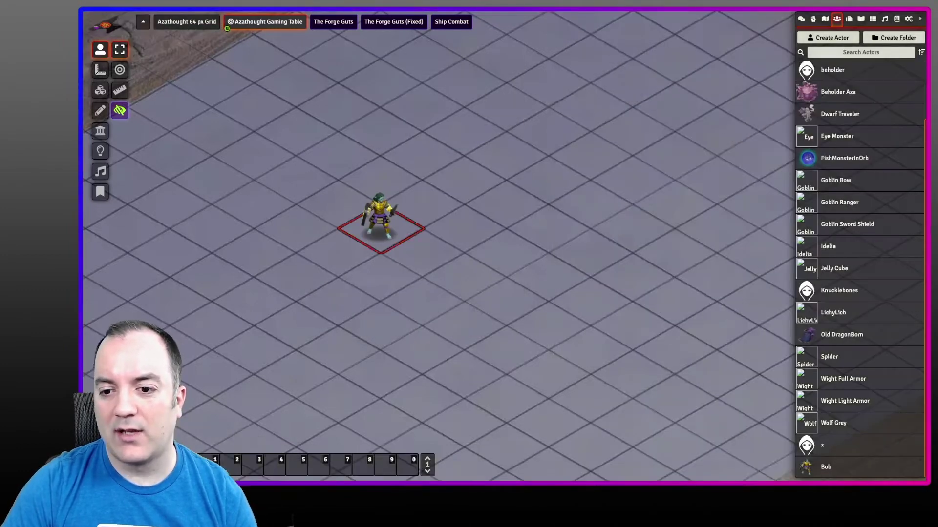
Move Bob's token in straight and diagonal directions to test the isometric facing
key(Right)
key(Down+Right)
key(Down)
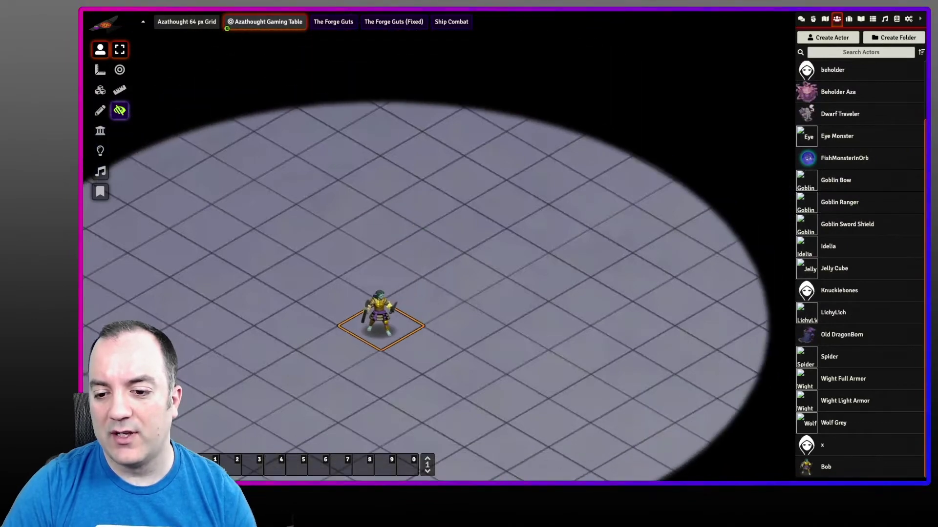
key(Down+Left)
key(Up)
Reload the game and place Bob's token from the actor list onto the grid again
key(F5)
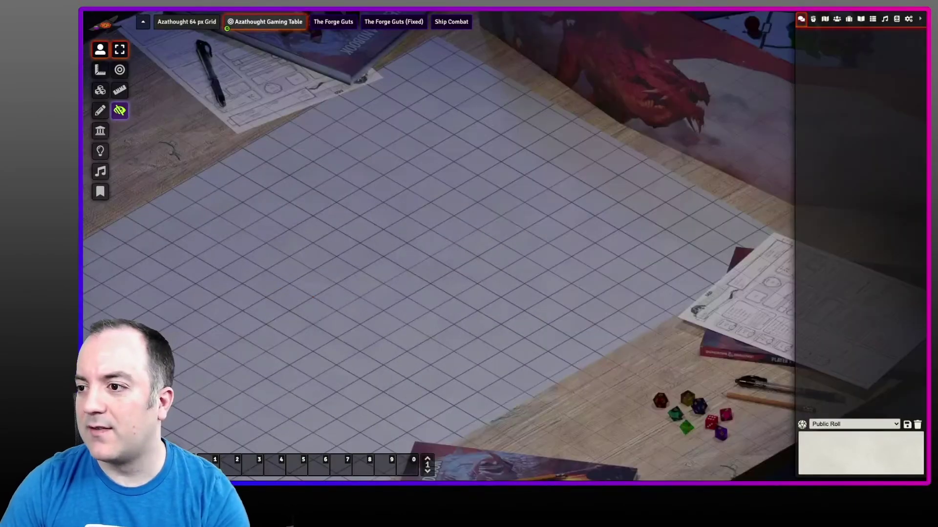
click(836, 19)
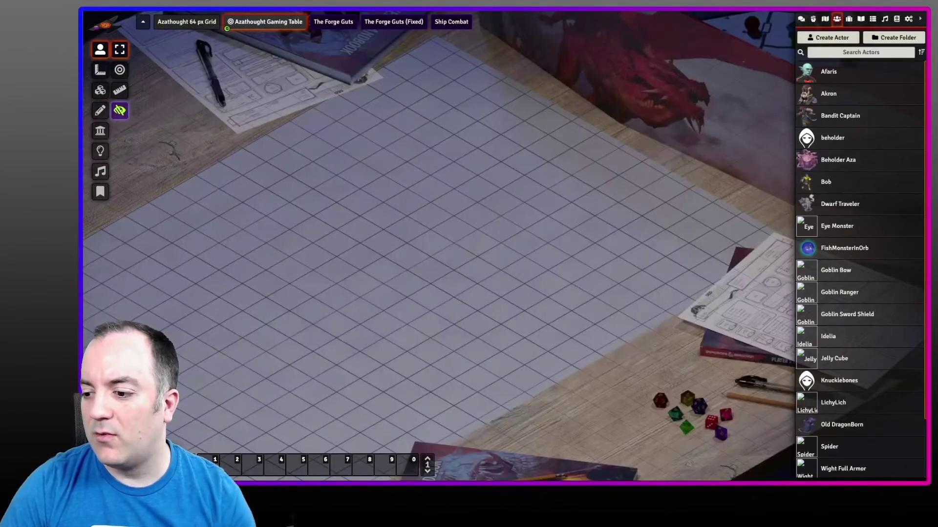
scroll(859, 268, down, 2)
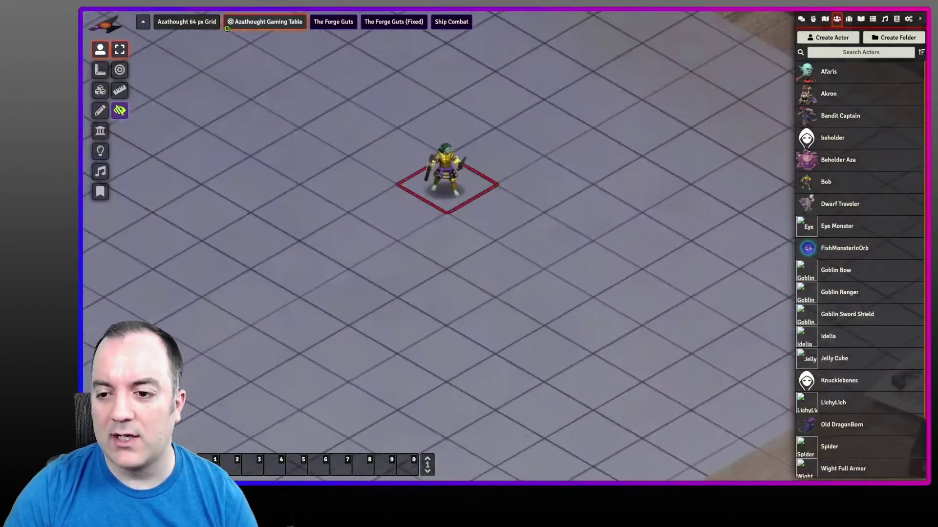
Move Bob's token around the grid in straight and diagonal directions to test its eight facing images
key(Down)
key(Down)
key(Left)
key(Left)
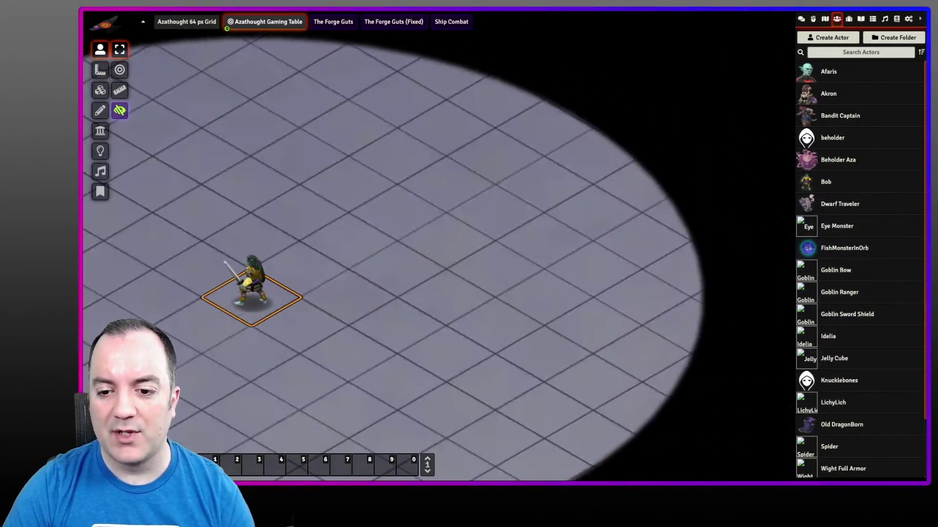
key(Up)
key(Up)
key(Up)
key(Up)
key(Right)
key(Right)
key(Right)
key(Right)
key(Down)
key(Down)
key(Down)
key(Down)
key(Down)
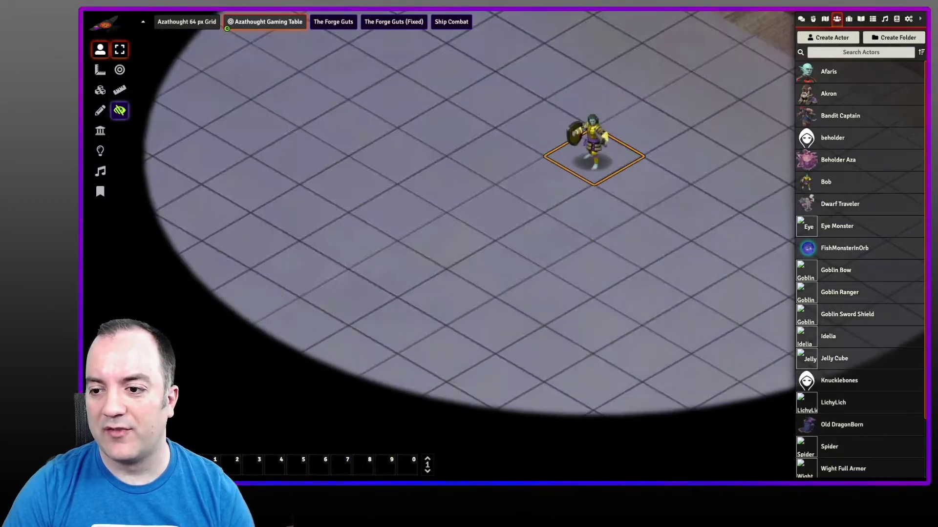
key(Up)
key(Up)
key(Right)
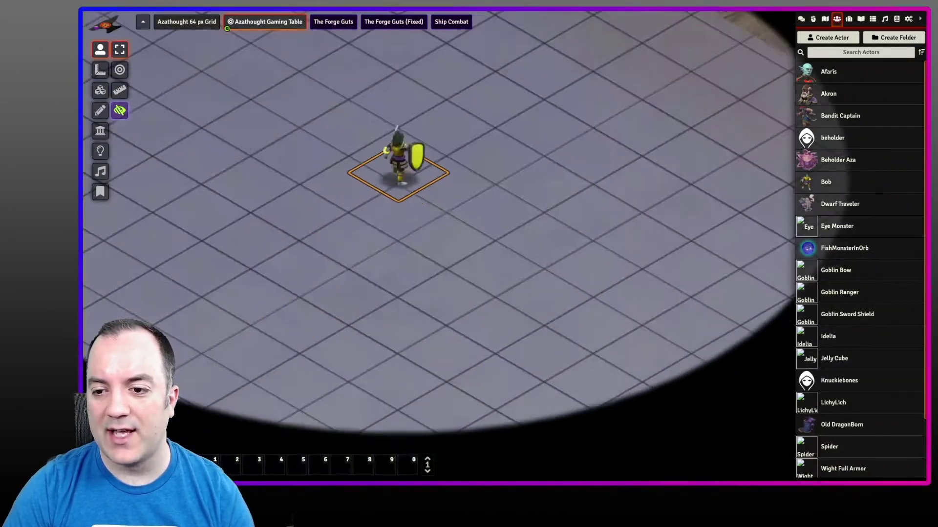
key(Down)
key(Down)
key(Left)
key(Down)
key(Right)
key(Right)
key(Up)
key(Up)
key(Left)
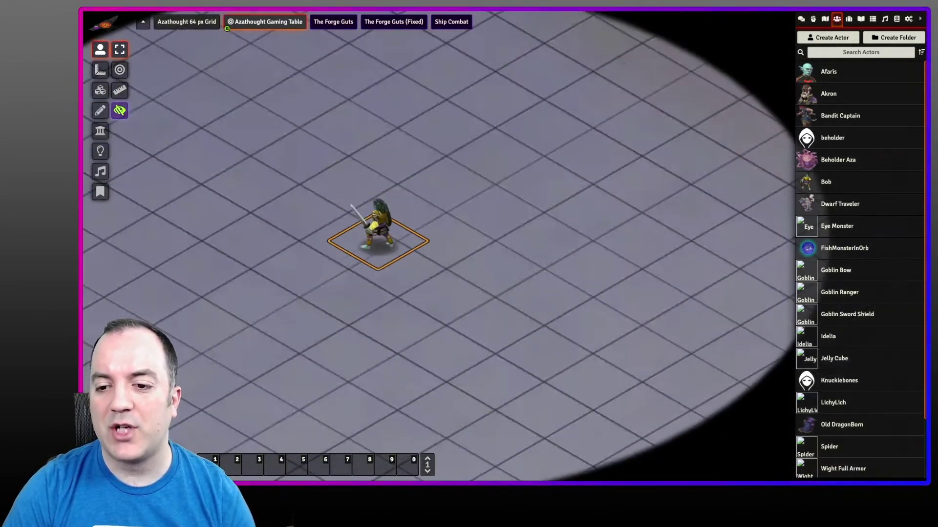
key(Down)
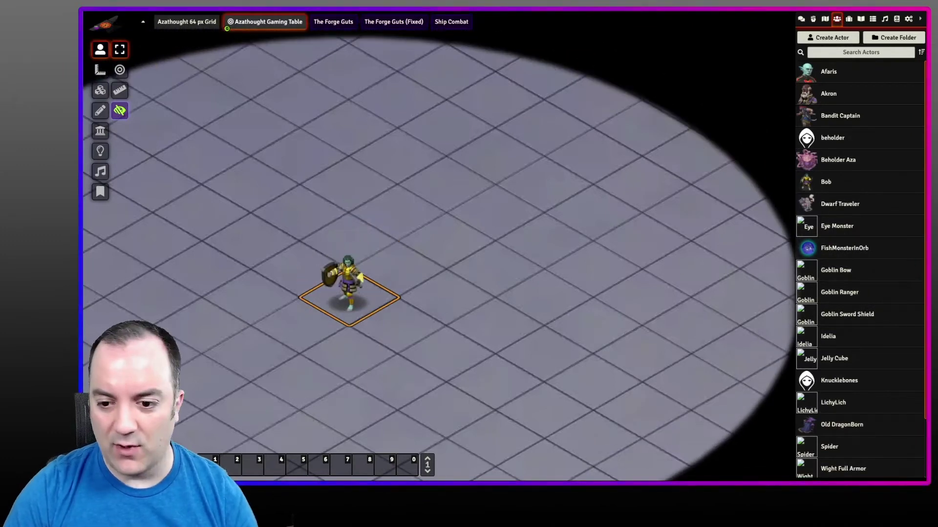
Rotate Bob's token in place toward several directions without moving it off its square
key(shift+Right)
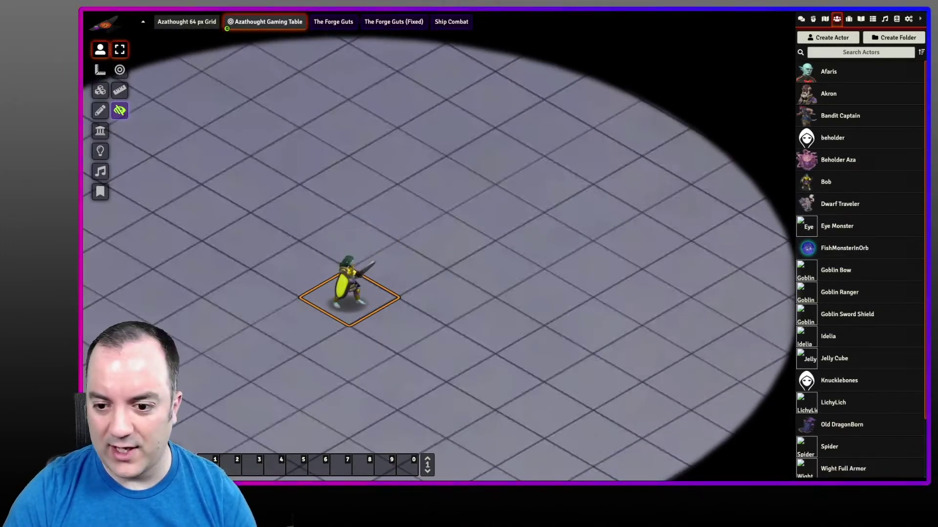
key(shift+Down)
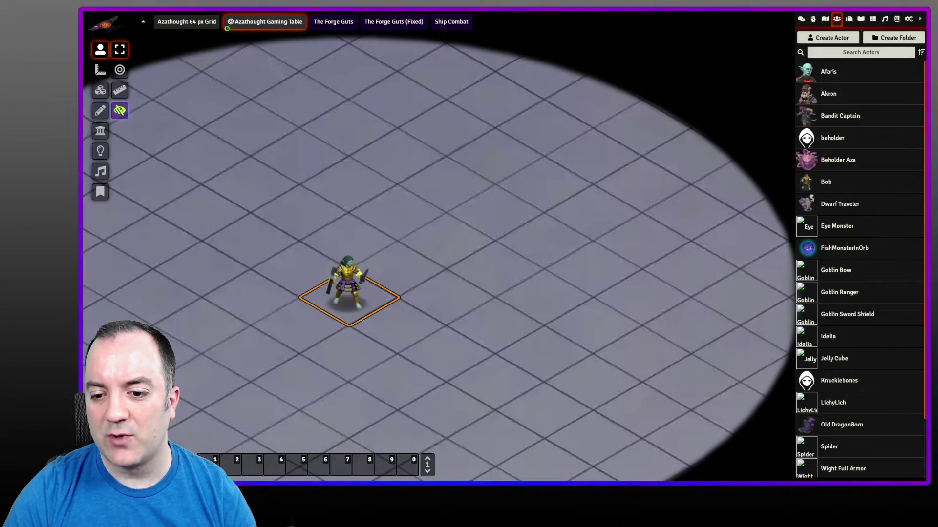
key(shift+Left)
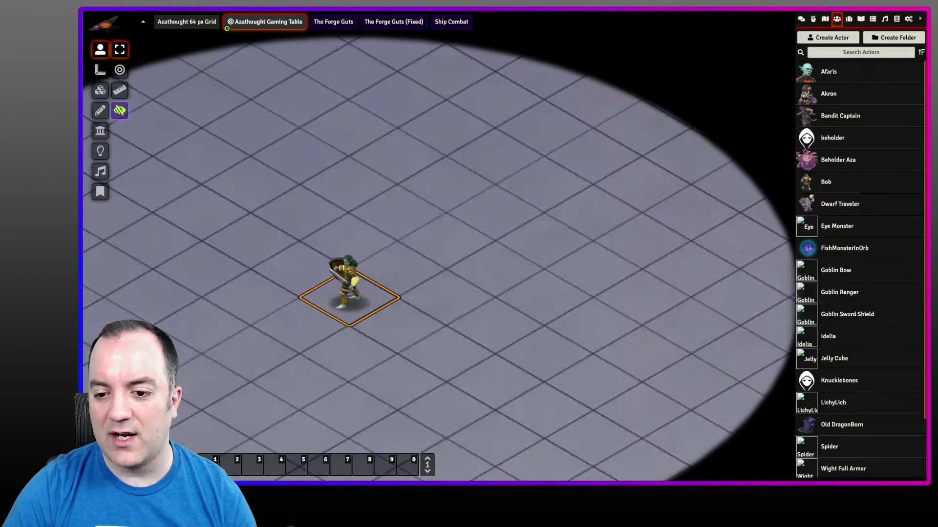
key(shift+Right)
Walk Bob's token around the nearby squares again to test its facing, and deselect it
key(Right)
key(Up)
key(Right)
key(Up)
key(Left)
key(Down)
key(Right)
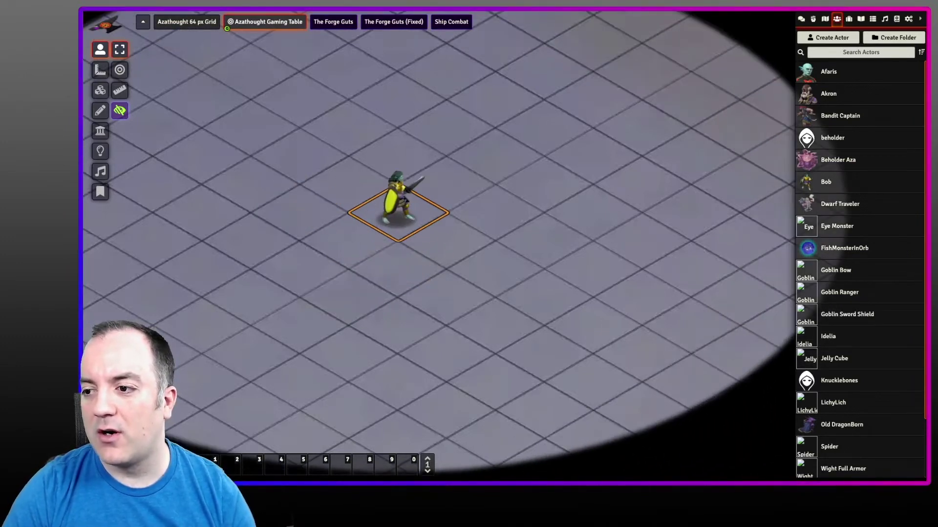
key(Down)
key(Left)
key(Up)
key(Up)
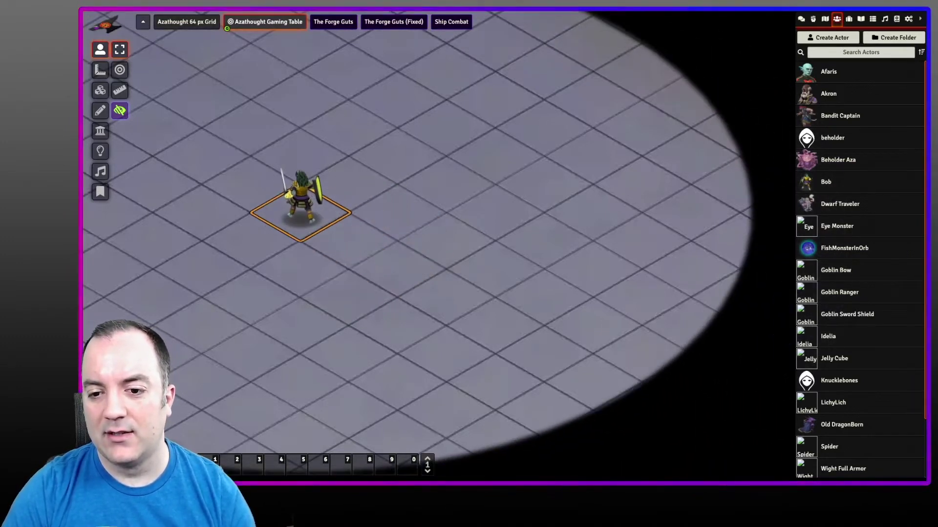
key(Left)
key(Down)
key(Left)
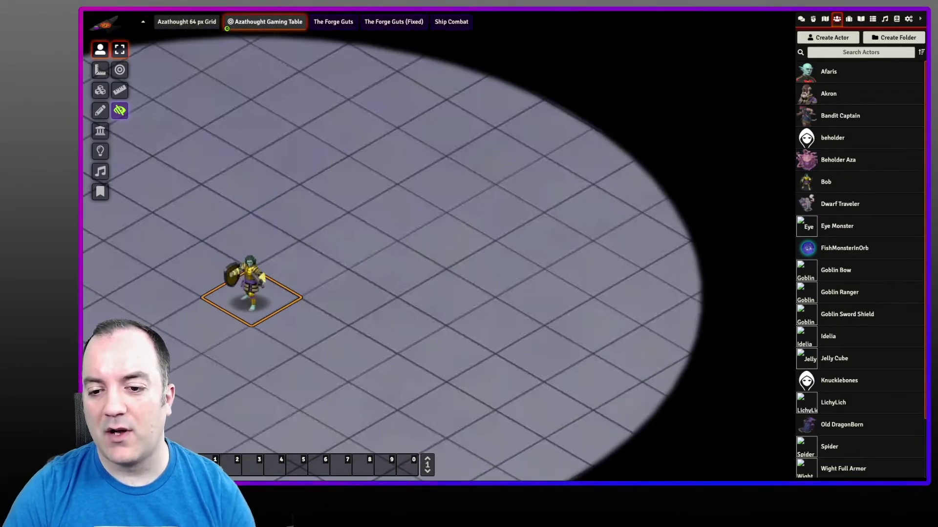
key(Escape)
scroll(467, 248, down, 12)
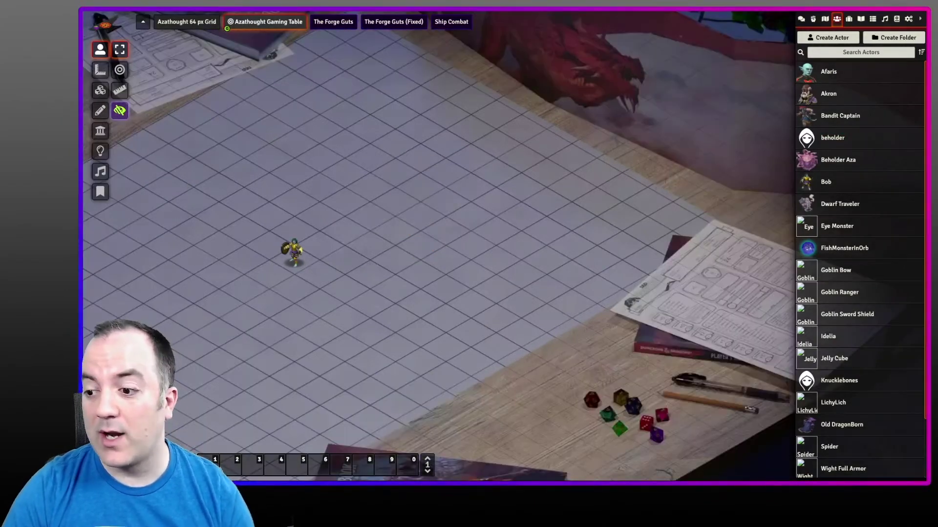
Create a Player Character actor named BB Beholder
scroll(859, 269, down, 2)
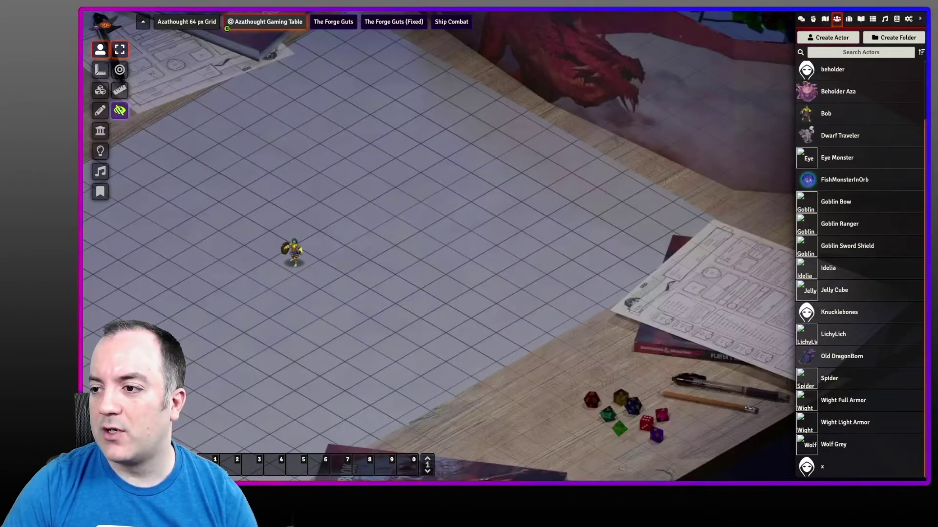
click(827, 37)
text(BB Beholder)
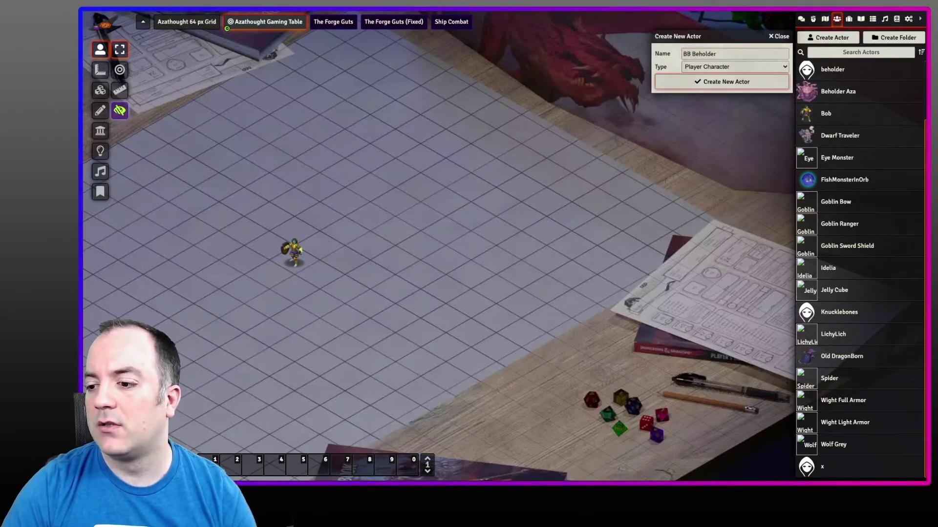
key(Return)
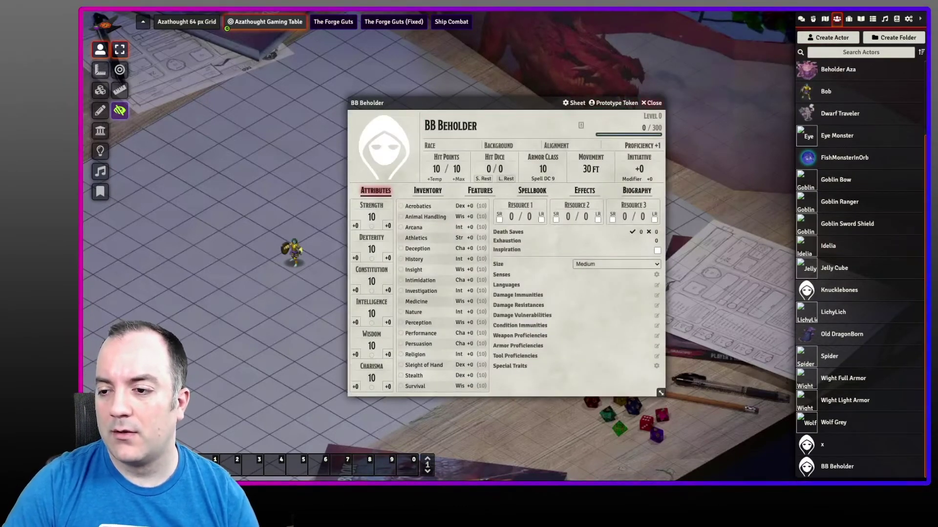
Set the BB Beholder prototype token's width and height to 2 grid units
click(612, 103)
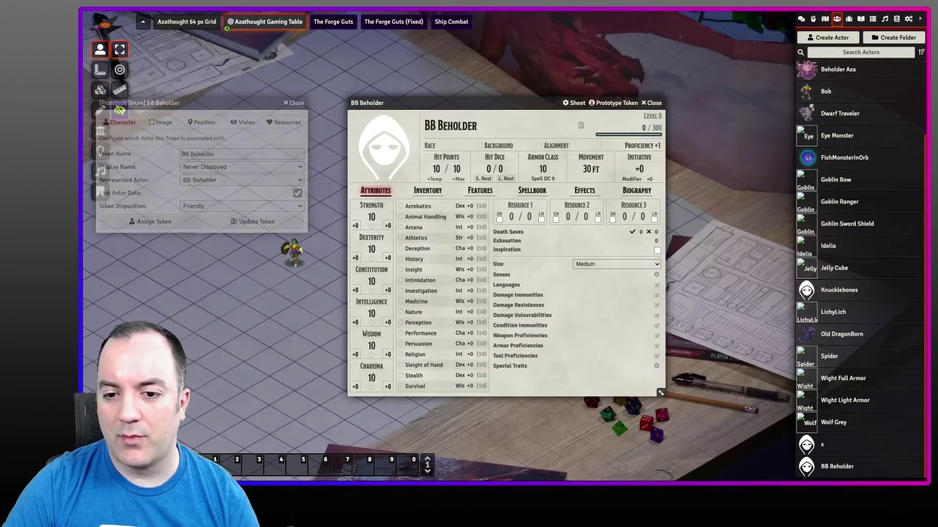
click(160, 122)
double_click(184, 181)
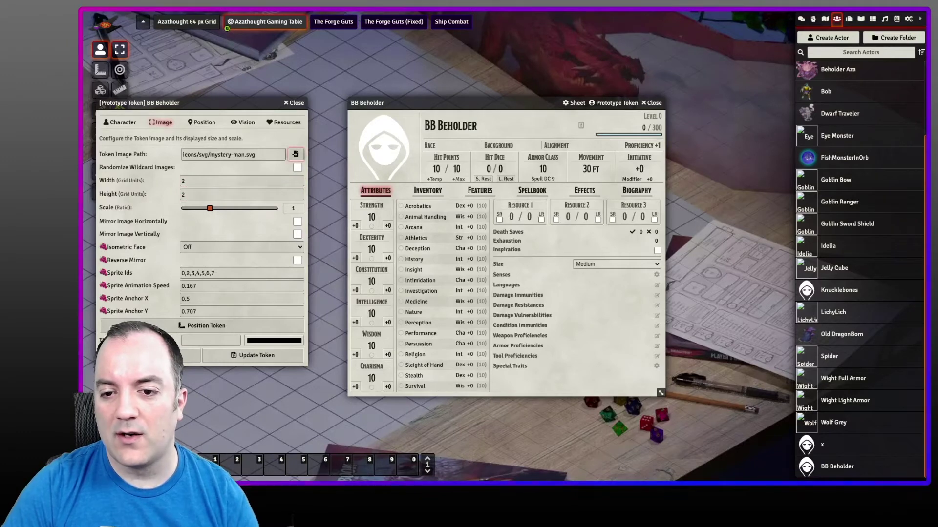
Choose the beholder picture in compendium/tokens_azathought_3d as the prototype token's image
click(295, 154)
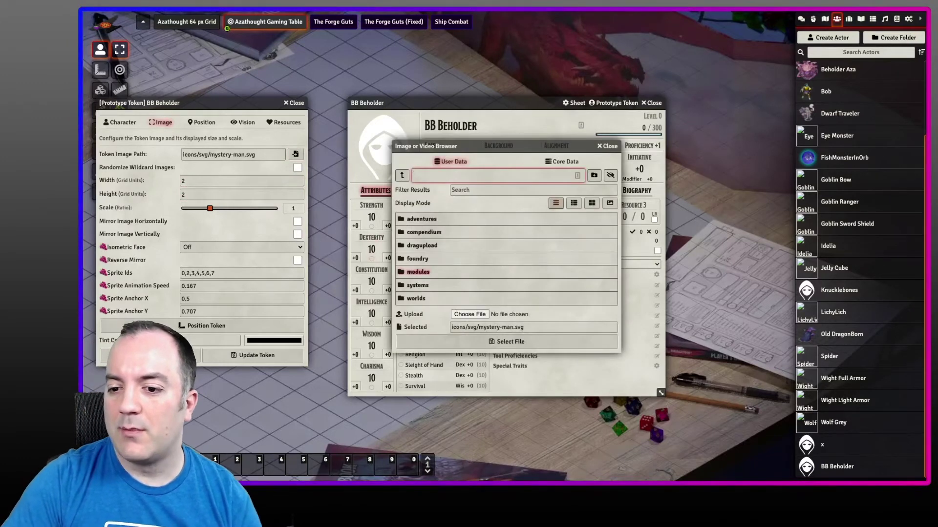
click(423, 232)
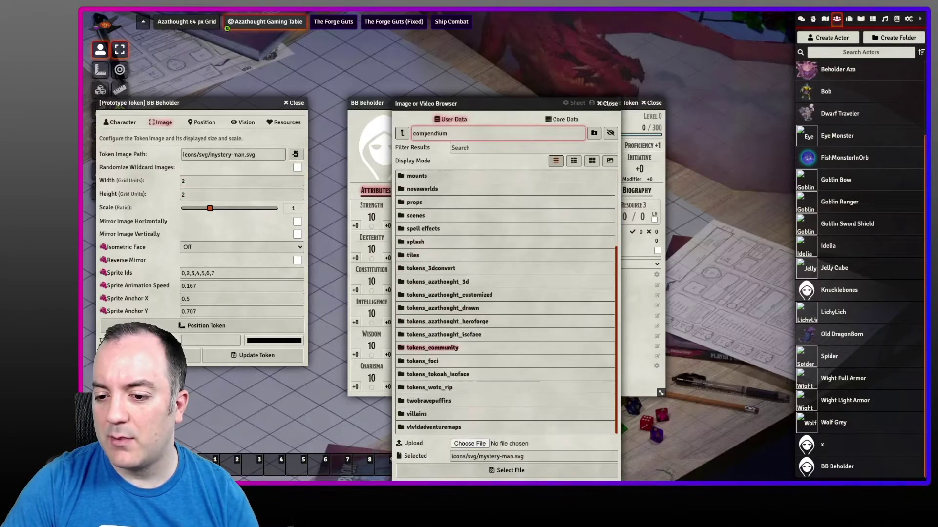
click(438, 281)
click(591, 161)
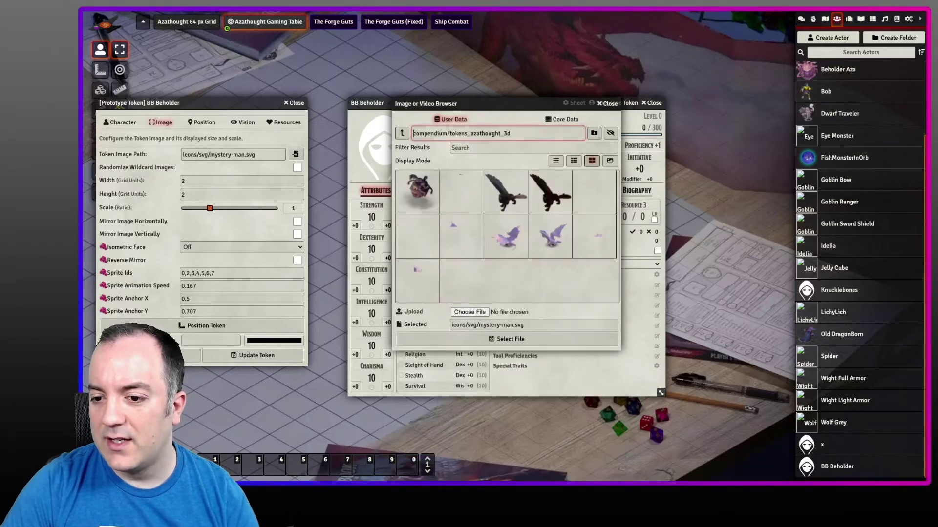
click(418, 192)
click(507, 339)
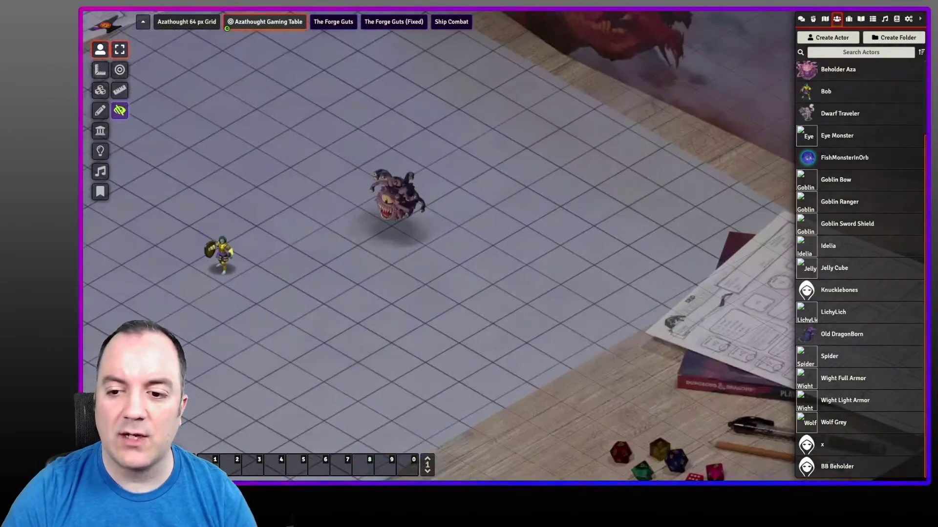
Select the placed BB Beholder token and move it one square closer to Bob
scroll(275, 176, up, 5)
click(423, 230)
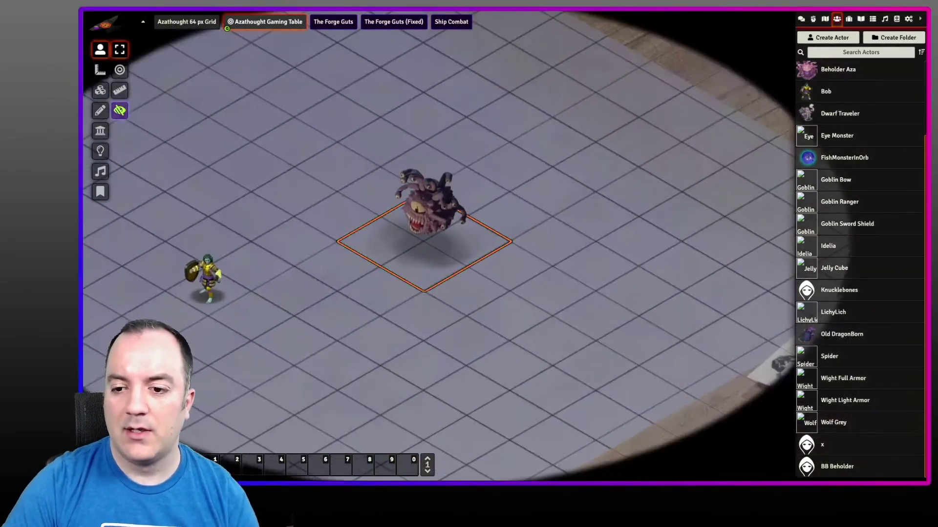
drag(423, 230, 381, 254)
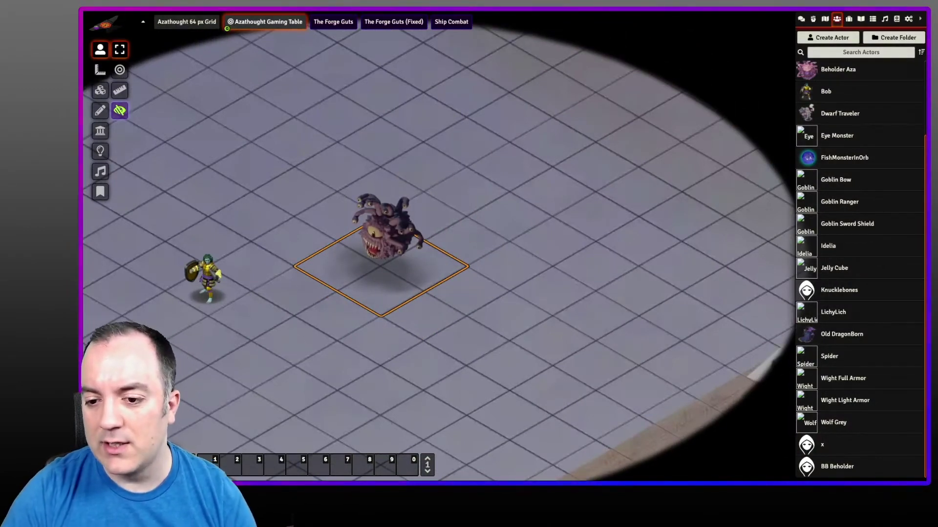
Set the placed beholder token's Isometric Face to Mirror with Reverse Mirror enabled, update the token and close its sheet
double_click(381, 254)
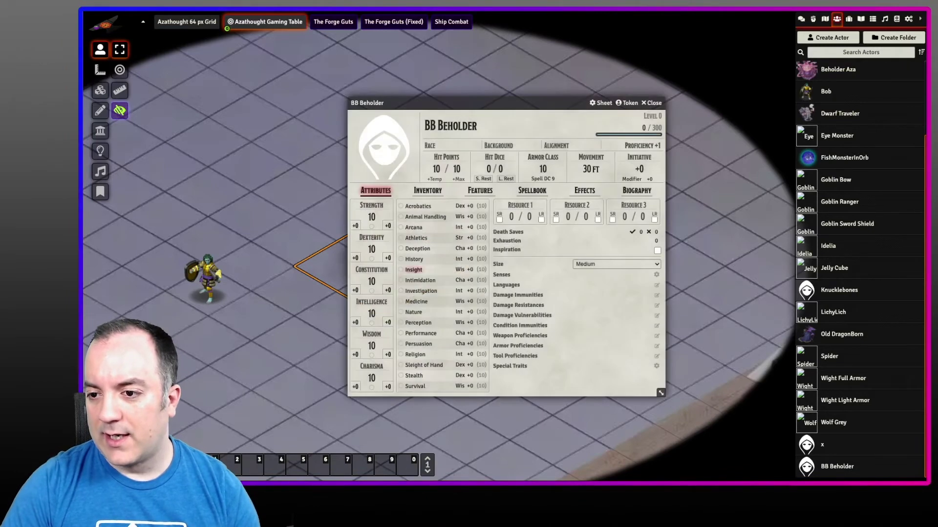
drag(508, 100, 599, 100)
click(715, 100)
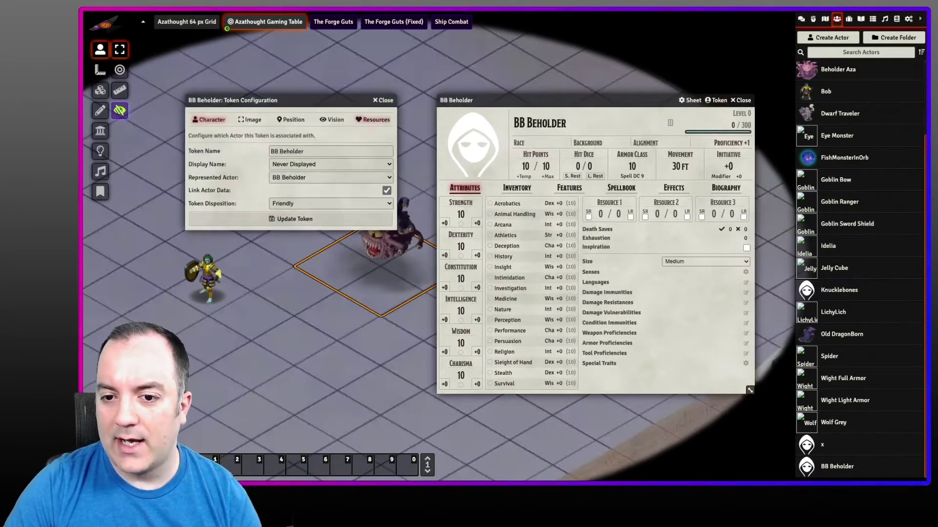
click(249, 120)
drag(254, 100, 163, 21)
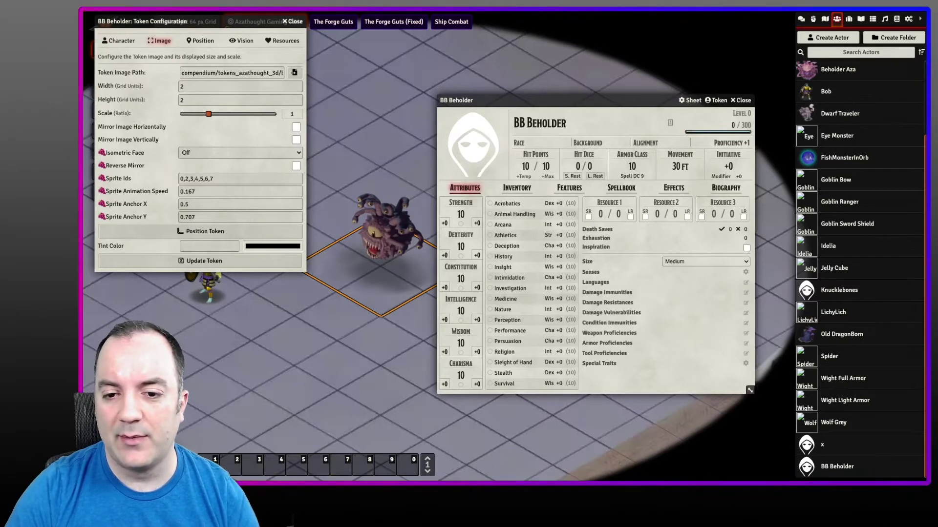
click(240, 152)
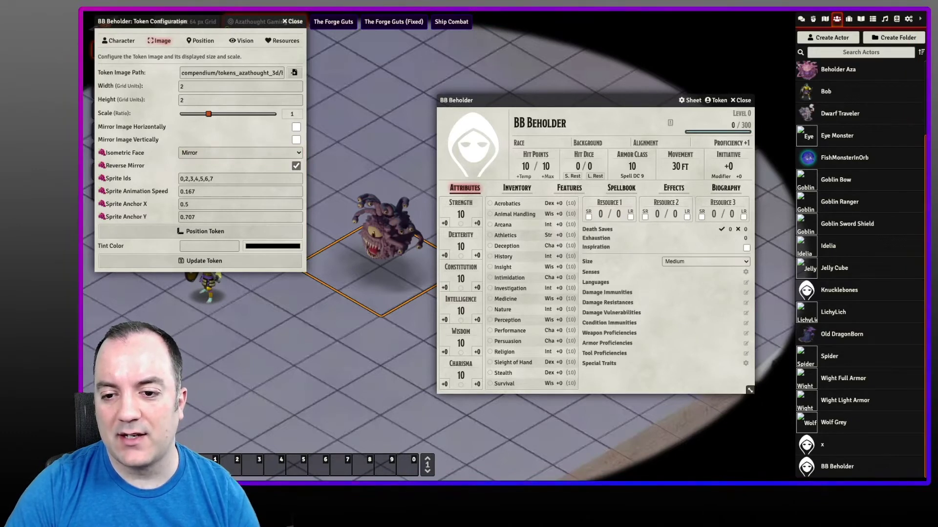
click(200, 260)
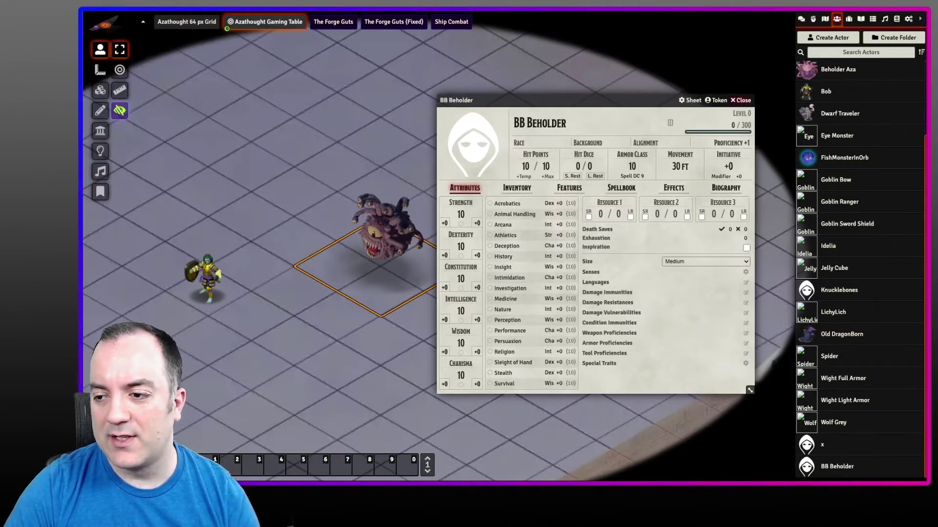
click(740, 100)
Move the beholder token around the grid in different directions to test image mirroring, and deselect it
key(Right)
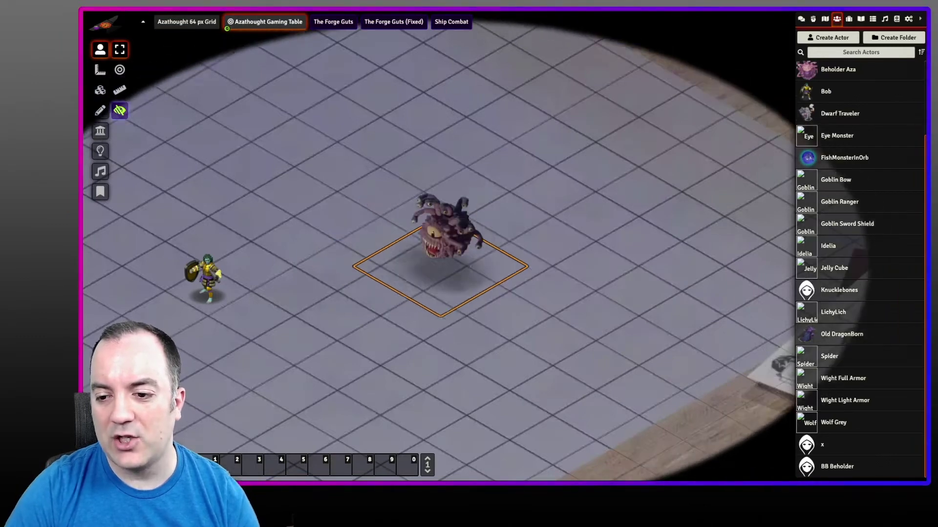
key(Left)
key(Down)
key(Right)
key(Up)
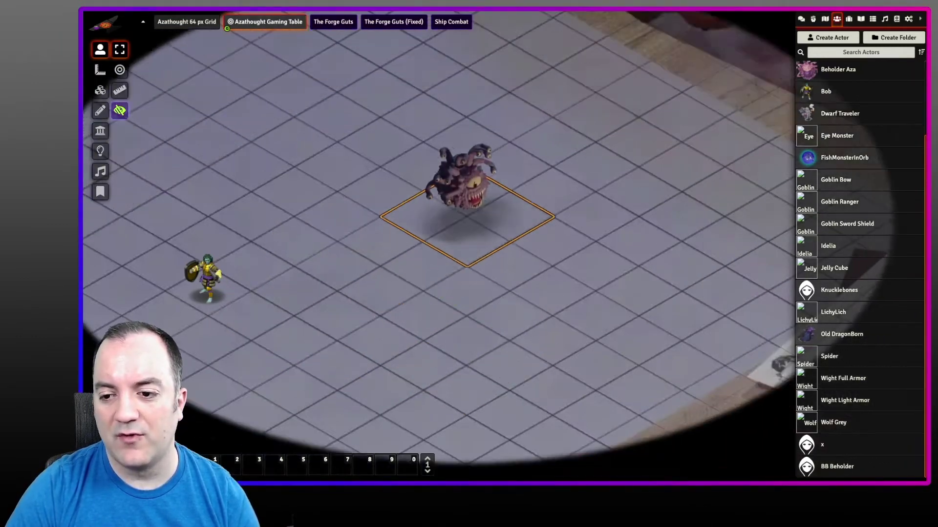
key(Left)
key(Down)
key(Right)
key(Up)
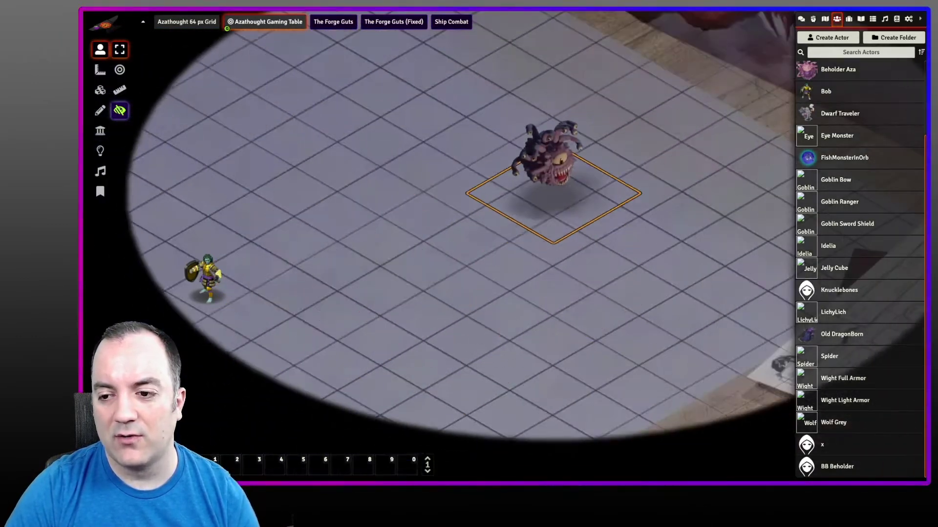
key(Left)
key(Left)
key(Down)
key(Down)
key(Down)
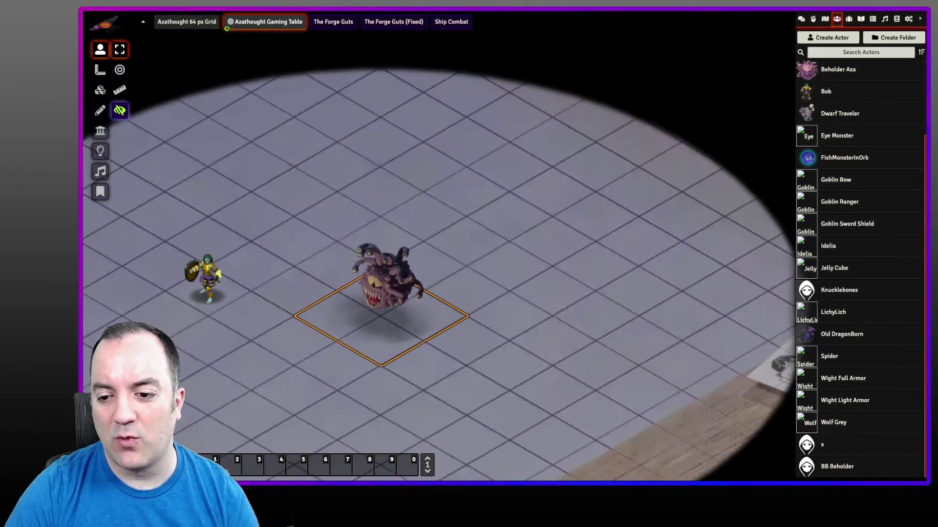
key(Right)
key(Up)
key(Left)
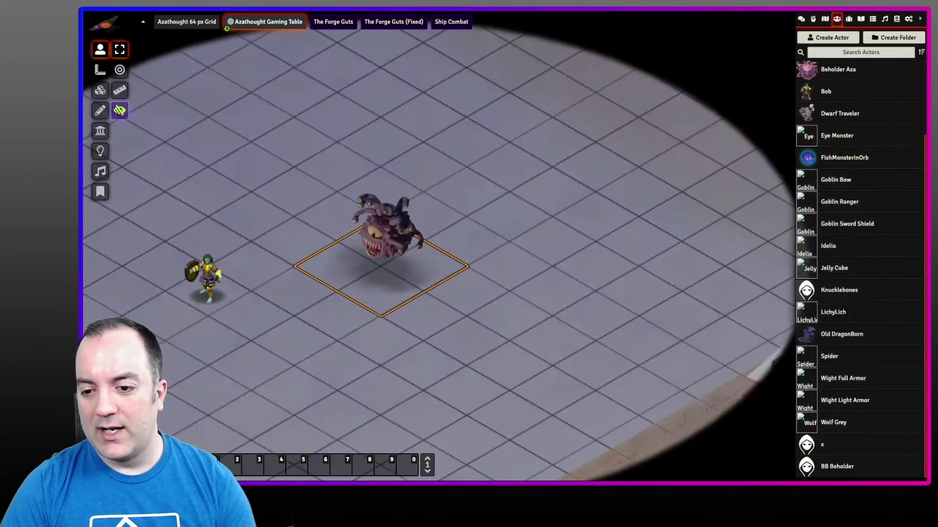
key(Right)
key(Left)
key(Right)
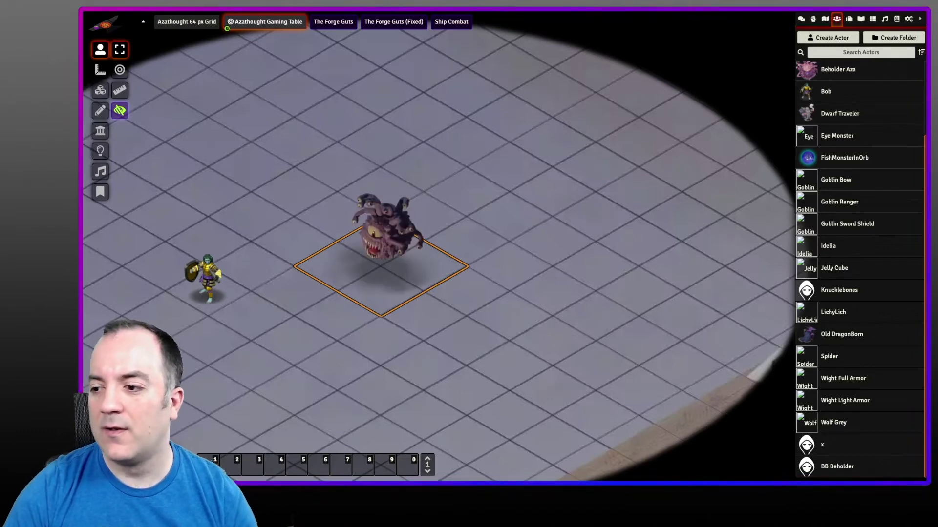
key(Escape)
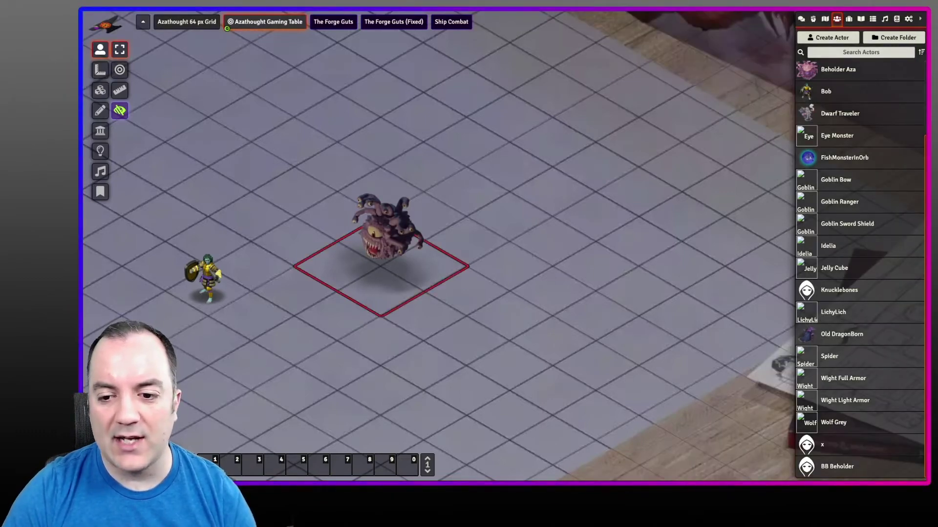
Move the beholder token to squares farther up the grid to test its mirrored facing, and deselect it
drag(381, 244, 347, 171)
scroll(425, 269, down, 1)
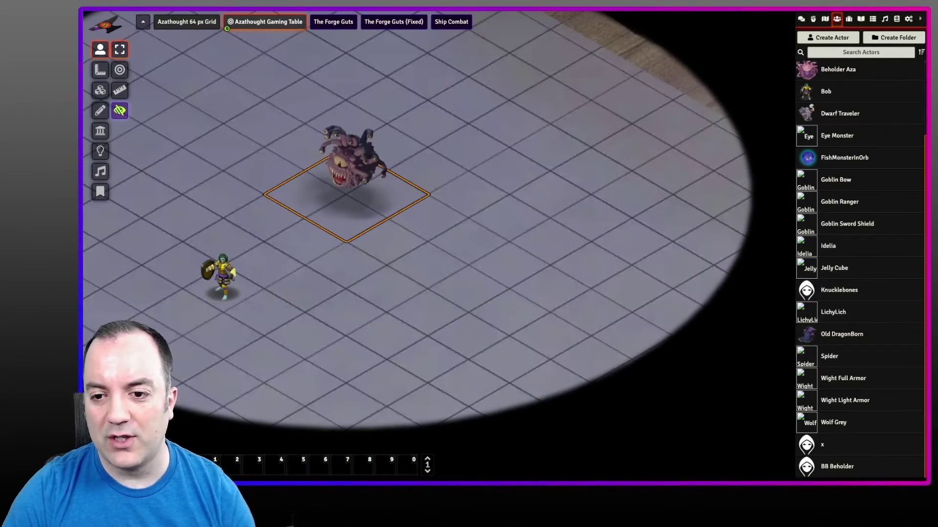
key(Up)
key(Escape)
Delete the beholder token from the scene, leaving only Bob on the grid
scroll(495, 249, down, 5)
drag(494, 249, 441, 228)
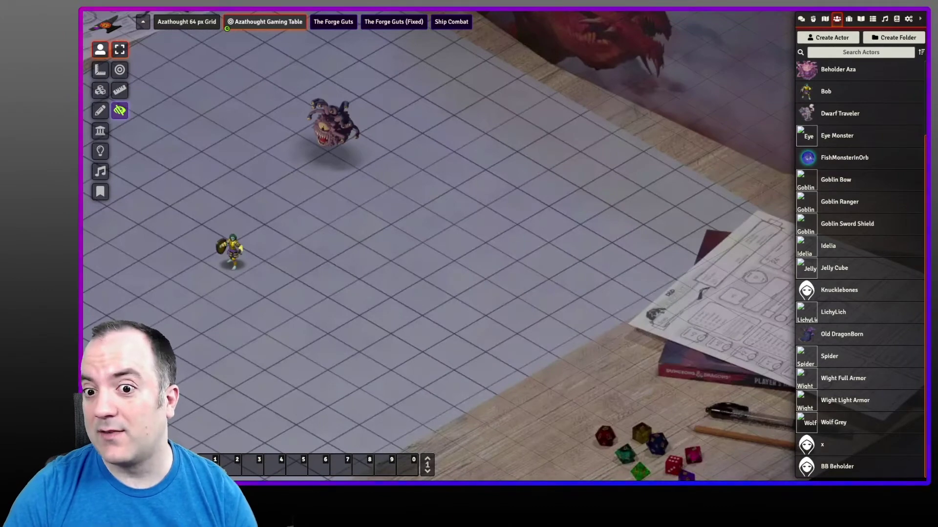
scroll(494, 249, down, 1)
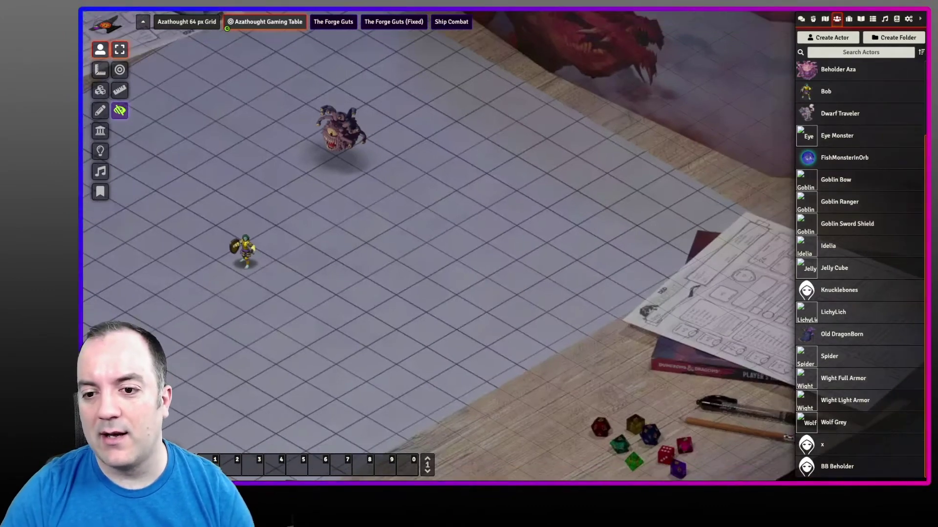
drag(494, 249, 485, 264)
scroll(495, 249, up, 2)
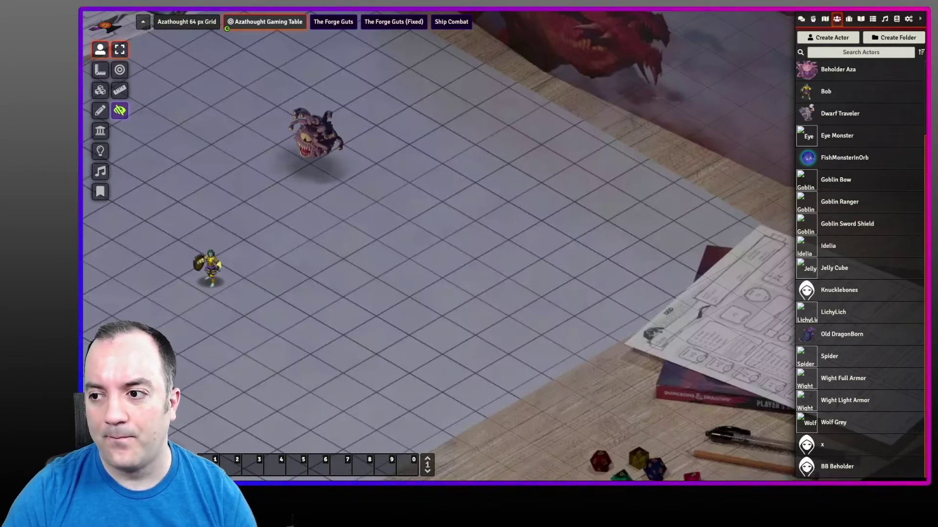
click(312, 141)
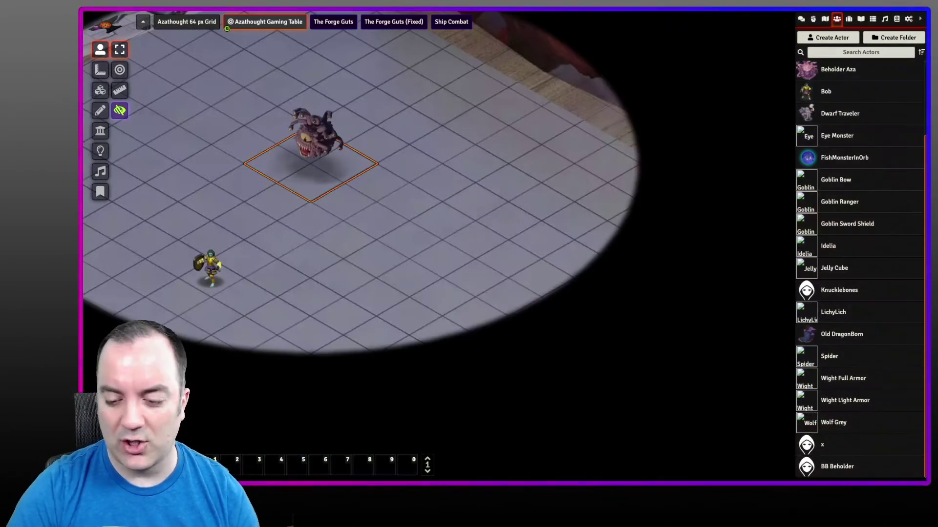
key(Delete)
scroll(494, 249, down, 2)
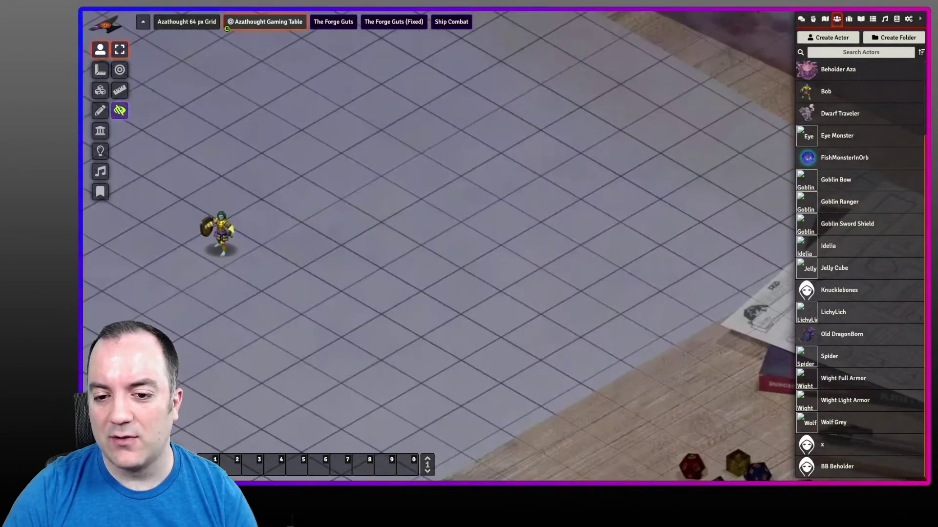
Enable the Token Attacher module in the world's module management and save the module settings
scroll(503, 247, down, 3)
click(896, 19)
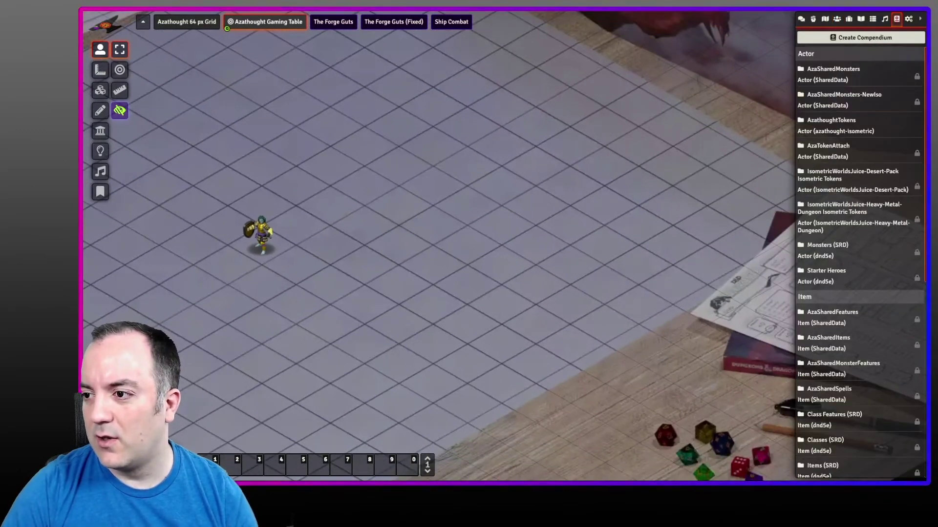
click(908, 19)
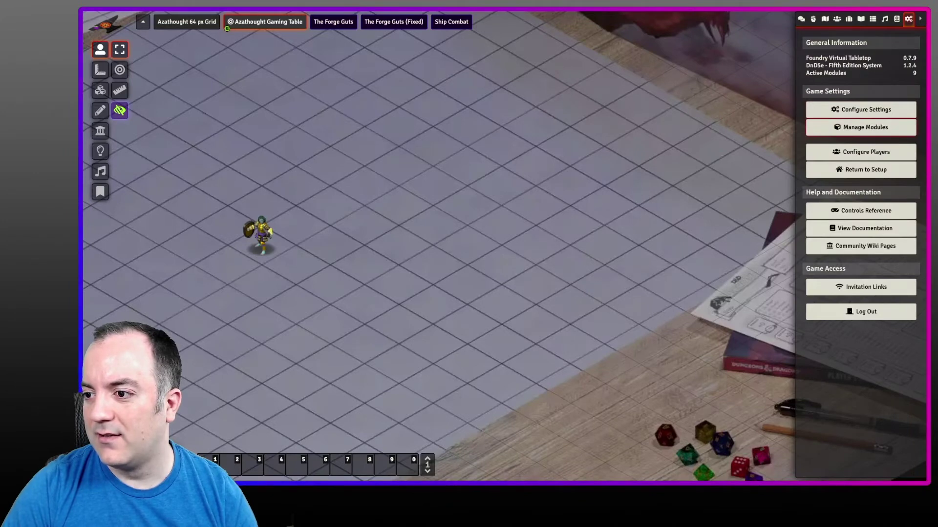
click(865, 127)
scroll(506, 266, down, 7)
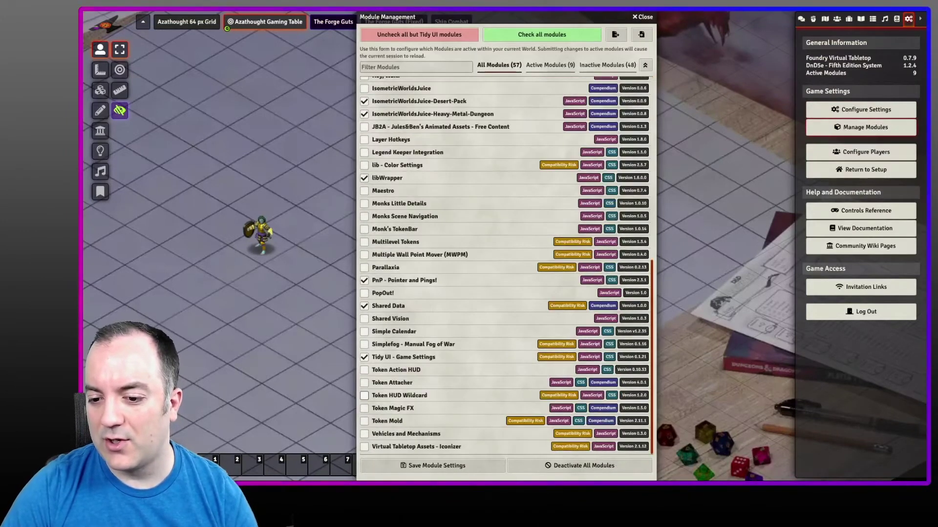
click(433, 466)
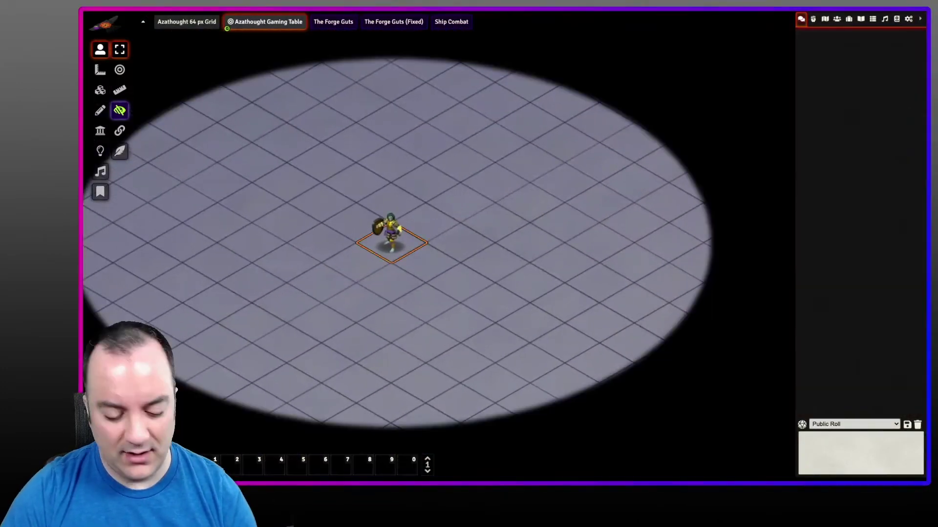
Copy the Bob token and paste copies in two diagonal rows next to the original
key(ctrl+c)
key(ctrl+v)
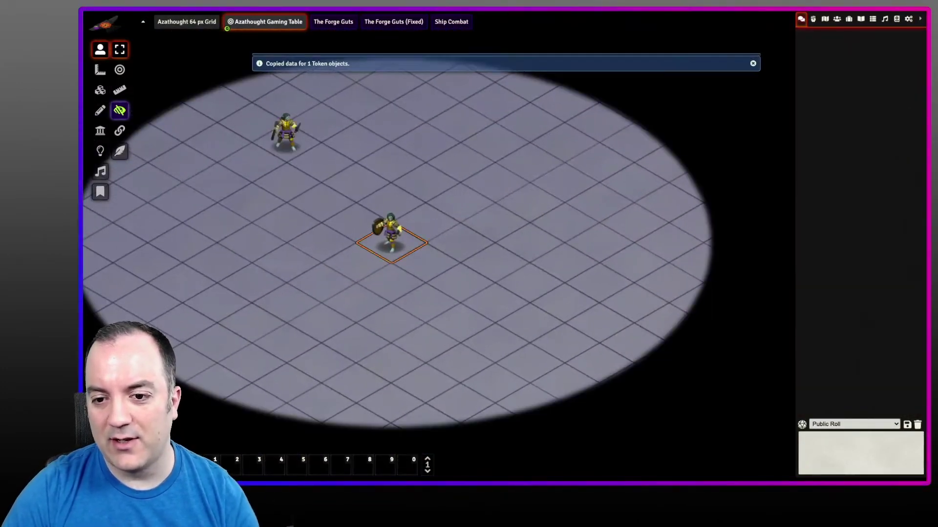
key(ctrl+v)
key(ctrl+v)
key(ctrl+v)
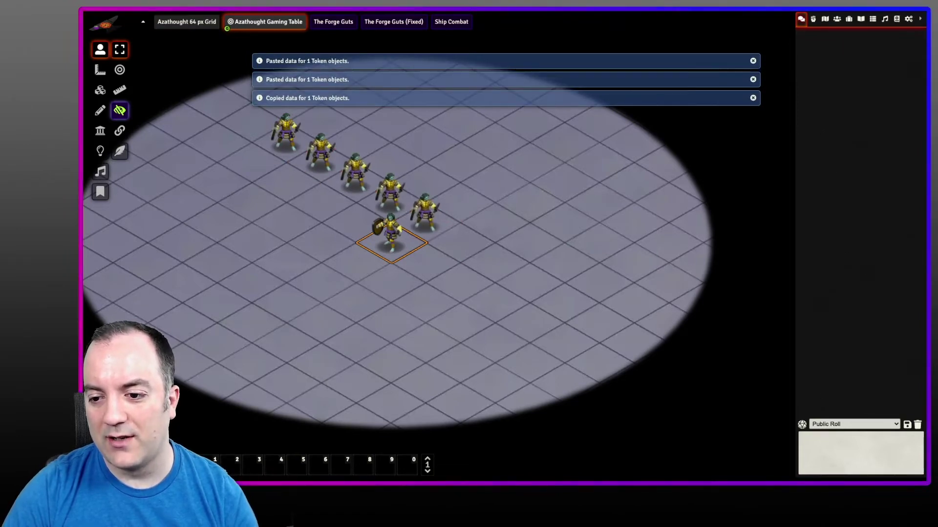
key(ctrl+v)
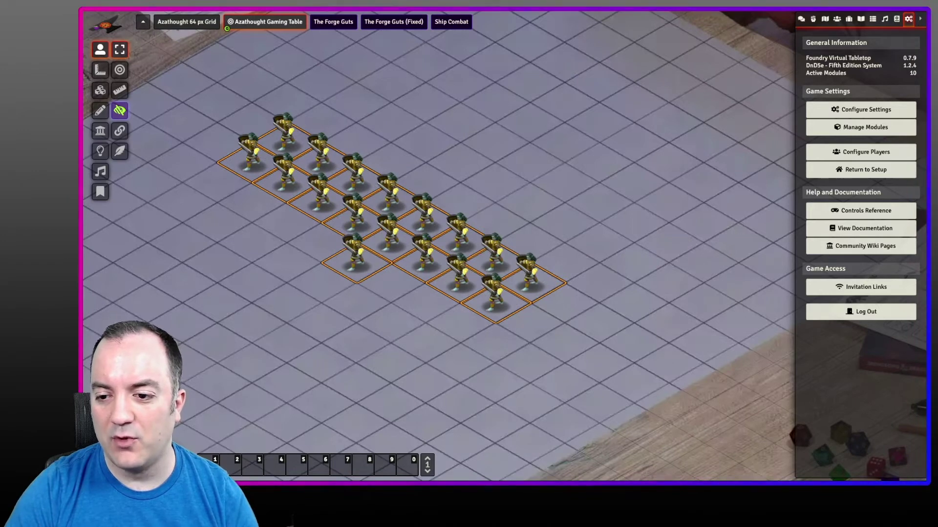
Move all the selected Bob tokens together around the grid in different directions, and deselect the group
key(Down)
key(Right)
key(Right)
key(Right)
key(Up)
key(Left)
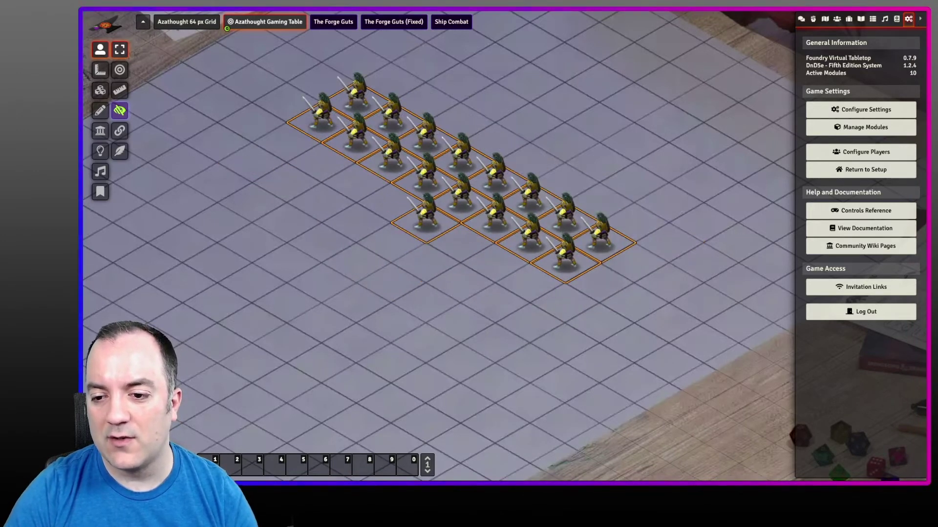
key(Down)
key(Left)
key(Escape)
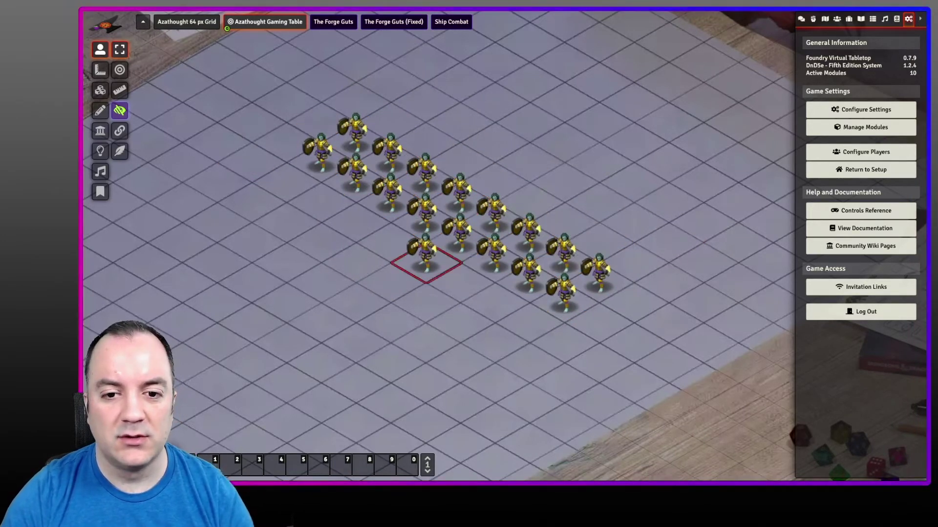
Attach both rows of copied Bob tokens to the lone front Bob token with Token Attacher, and close its controls
click(120, 131)
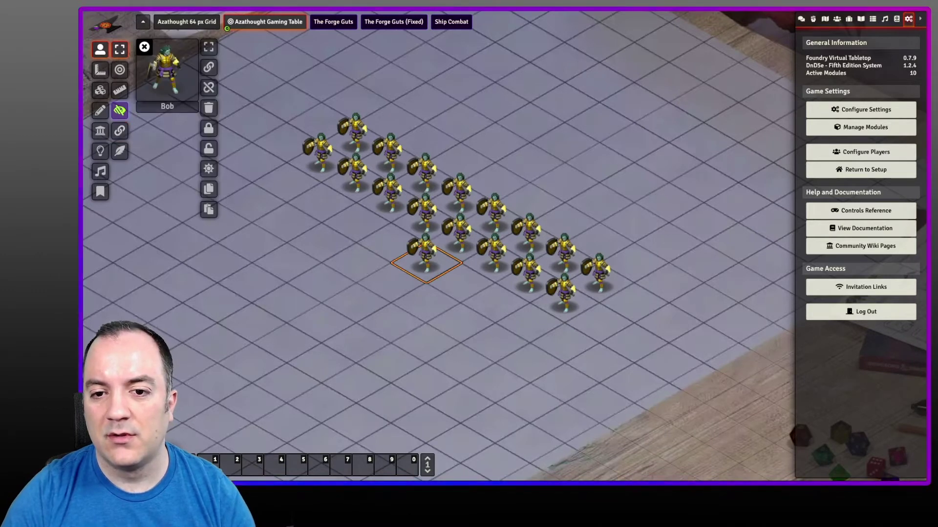
click(208, 47)
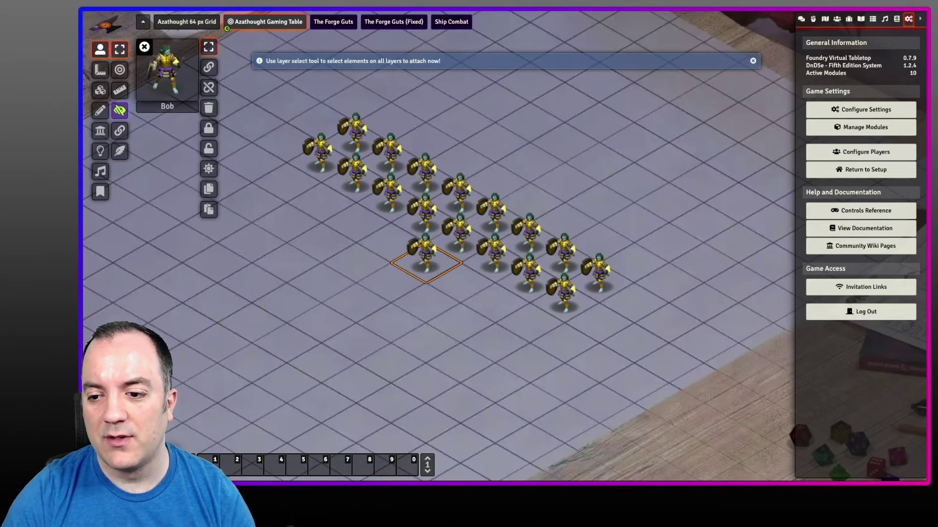
drag(288, 141, 634, 282)
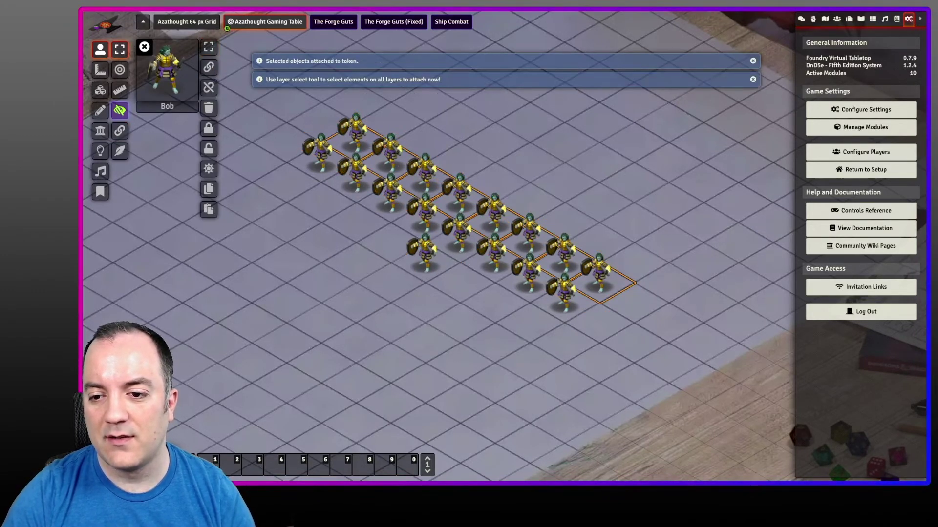
mouse_move(330, 166)
mouse_down()
mouse_move(512, 266)
mouse_move(379, 149)
mouse_move(333, 165)
mouse_up()
shift+click(356, 178)
shift+click(390, 197)
shift+click(425, 218)
shift+click(460, 238)
shift+click(495, 258)
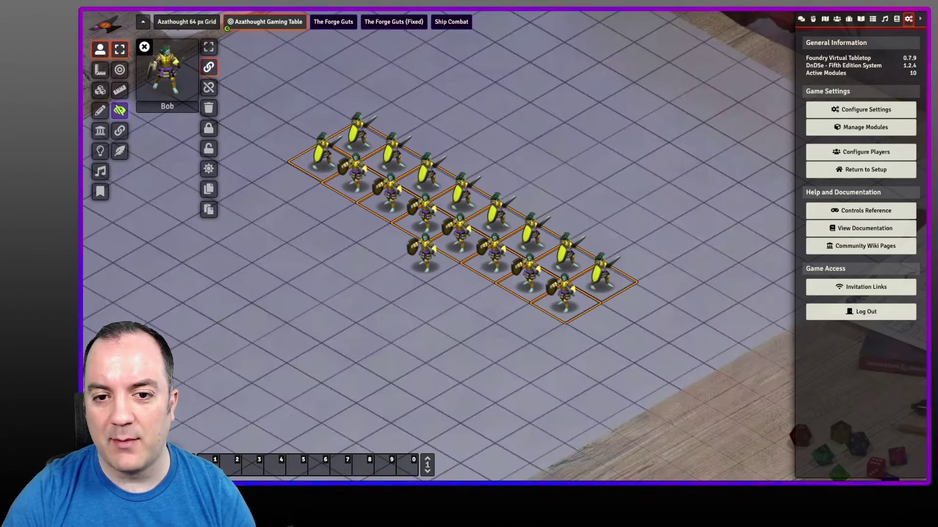
key(Escape)
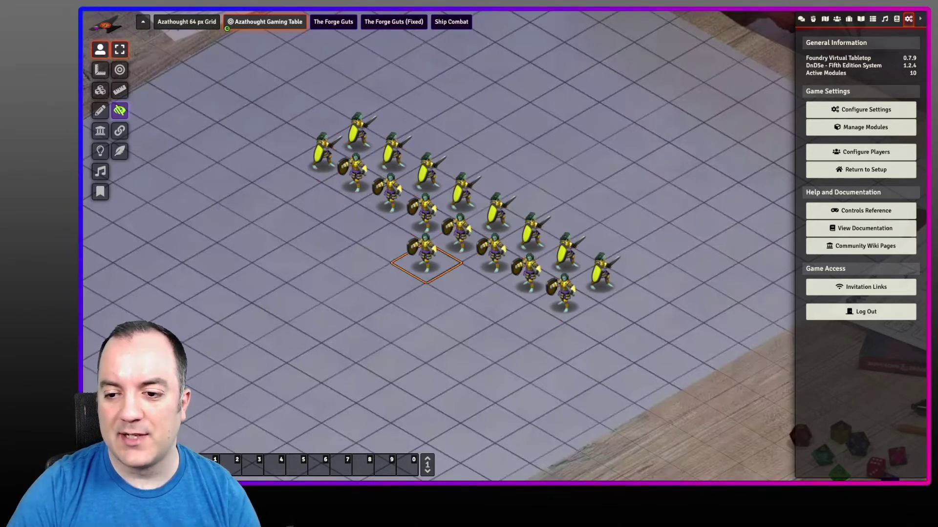
Move the lead Bob token around the grid in straight and diagonal directions so the attached group follows
key(Left)
key(Left)
key(Down)
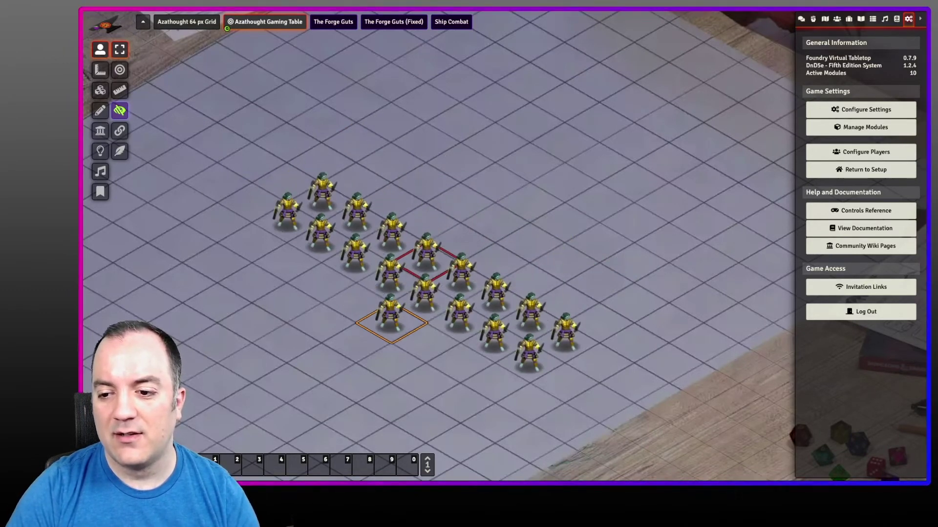
key(Right)
key(Right)
key(Up+Right)
key(Up+Right)
key(Up+Left)
key(Down+Left)
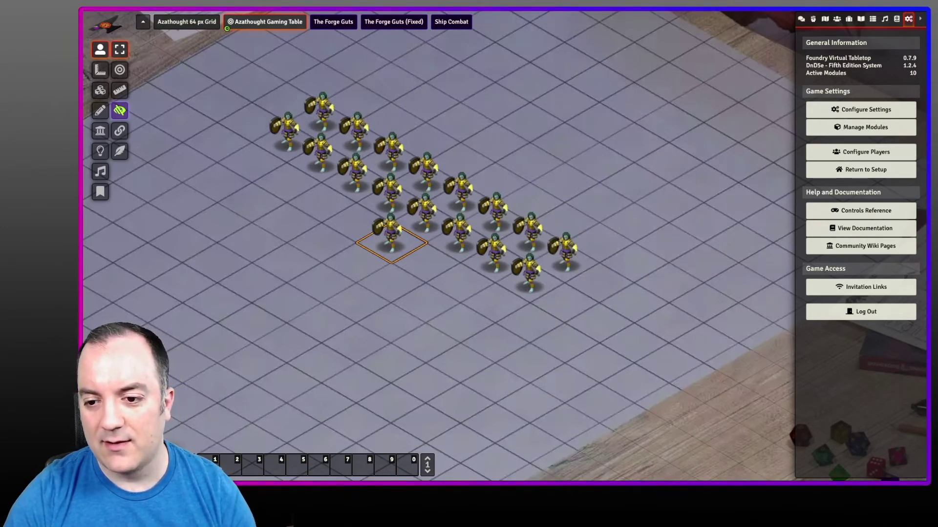
Rotate the lead Bob token through several angles so the attached formation turns around it
scroll(443, 210, down, 4)
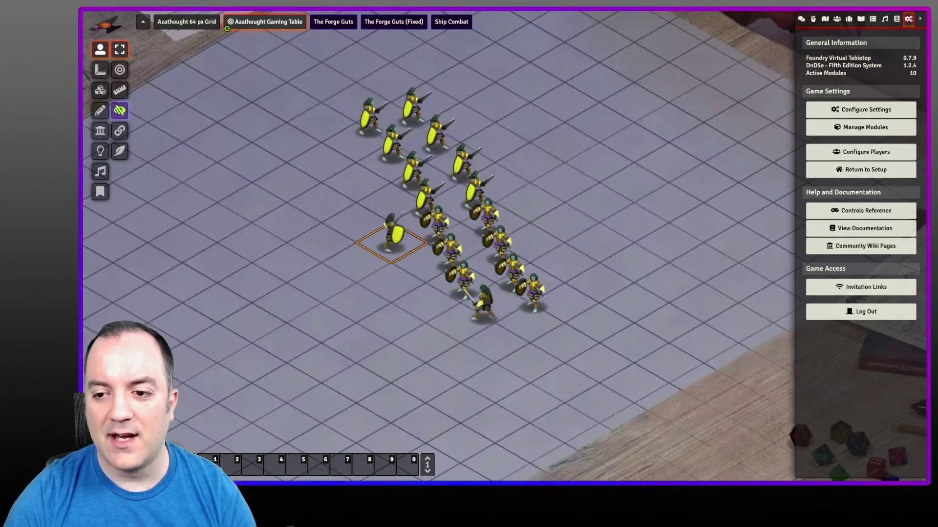
scroll(444, 234, down, 5)
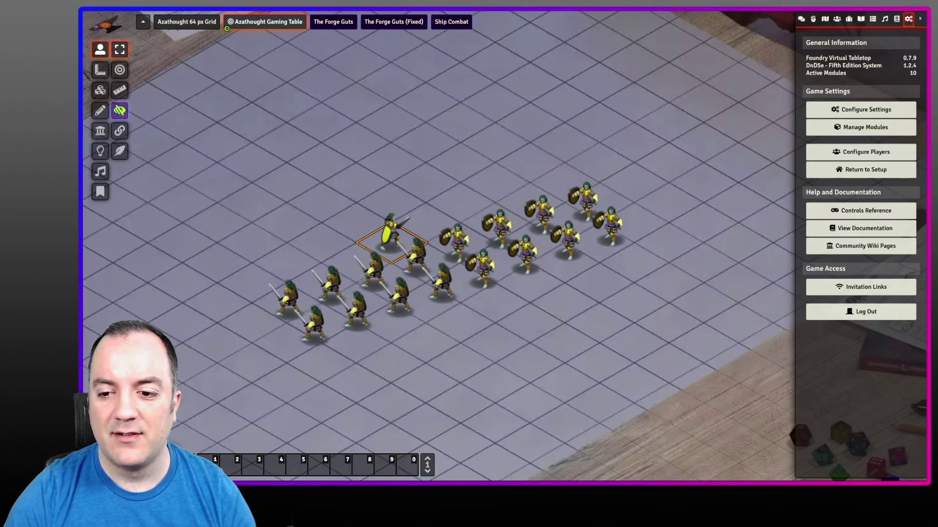
scroll(400, 263, down, 5)
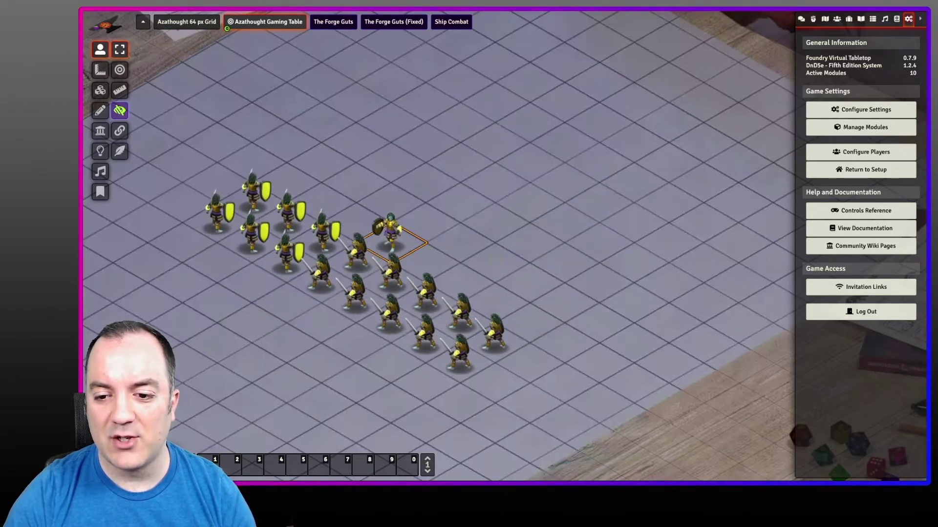
scroll(325, 234, down, 4)
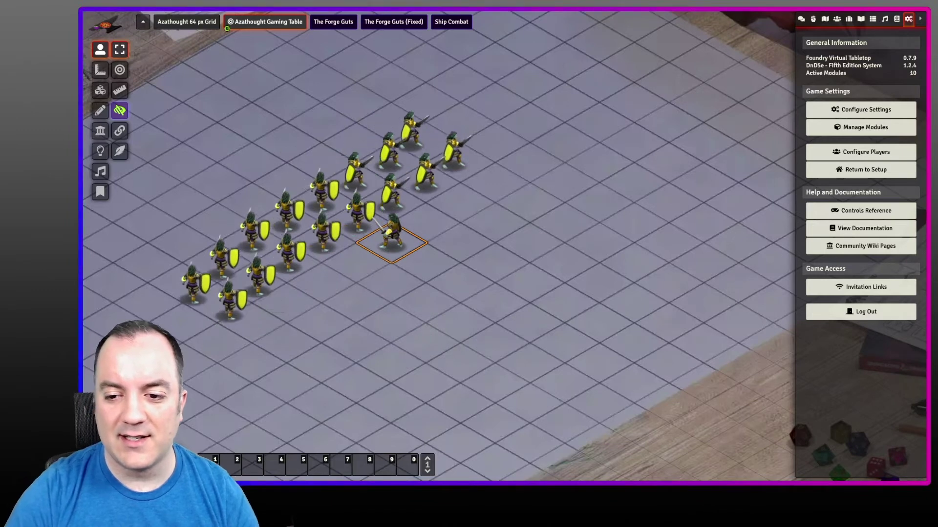
Move the lead Bob token back and forth with its formation, and rotate the group again
key(Up)
key(Down)
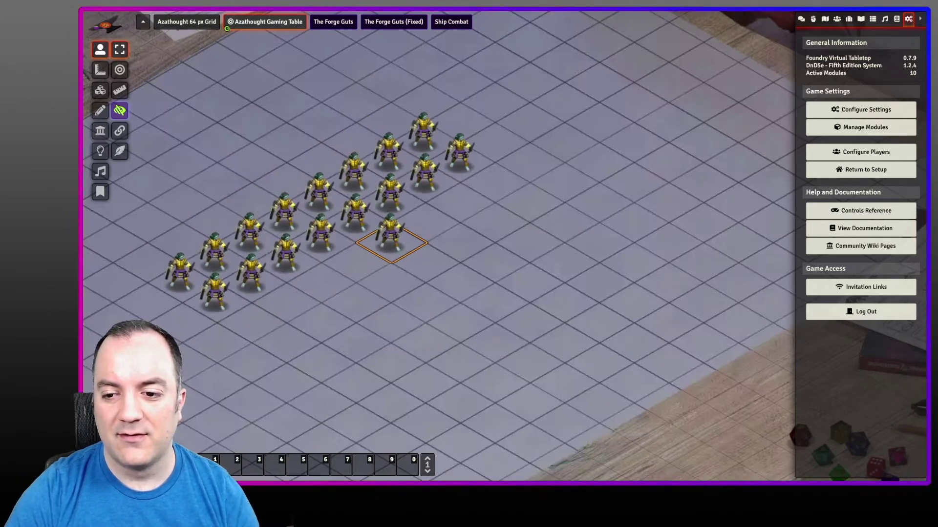
key(Up)
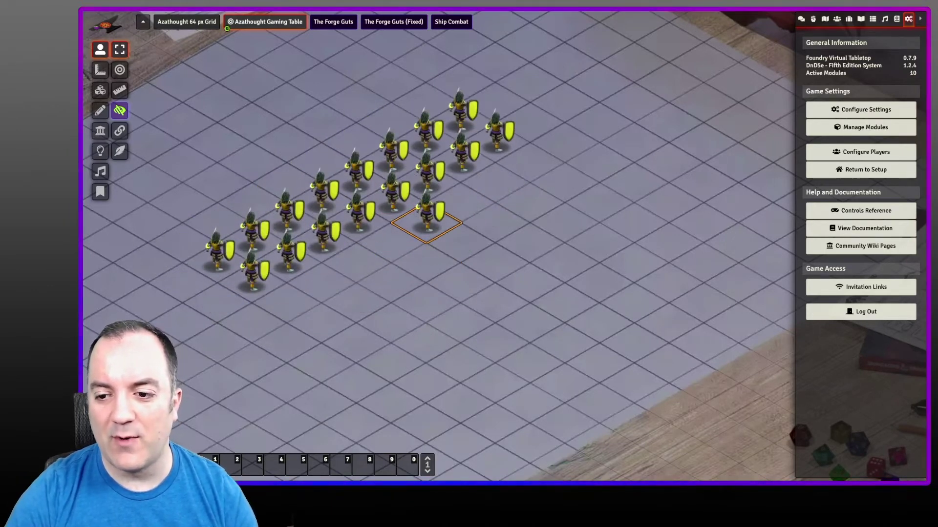
key(Right)
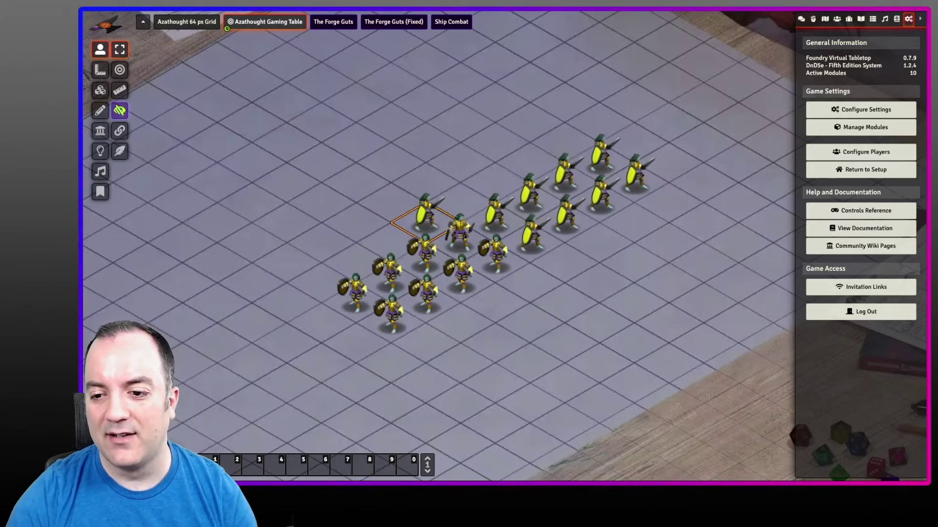
scroll(426, 222, down, 5)
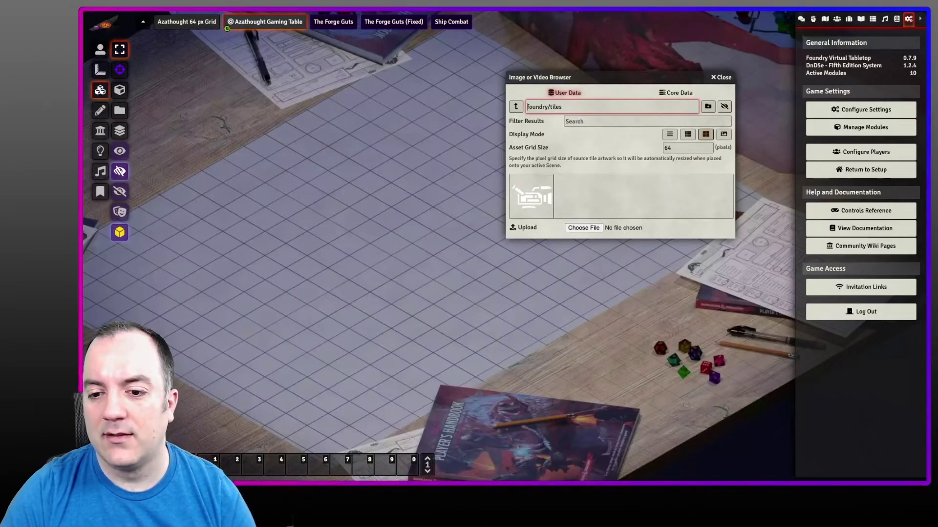
Place the video tile from foundry/tiles on the scene with a 64-pixel asset grid size, and reposition the red ring over the grid
drag(530, 196, 286, 234)
drag(292, 254, 327, 260)
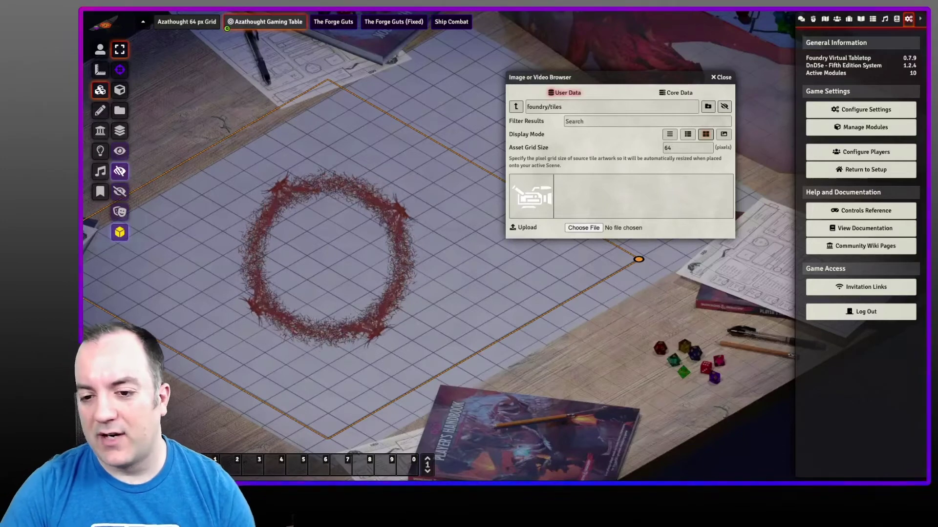
drag(327, 259, 338, 229)
key(Left)
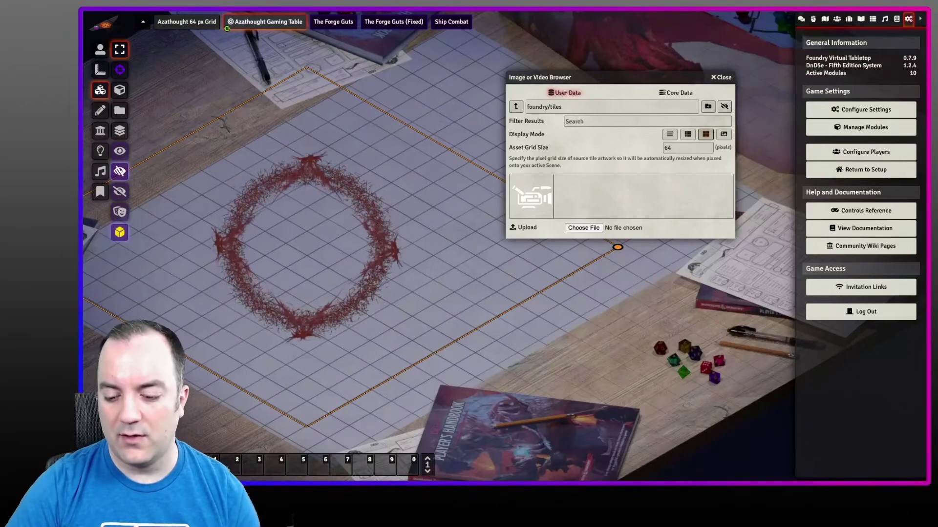
Delete the red ring tile, undo the deletion and shift the ring slightly across the grid
key(Delete)
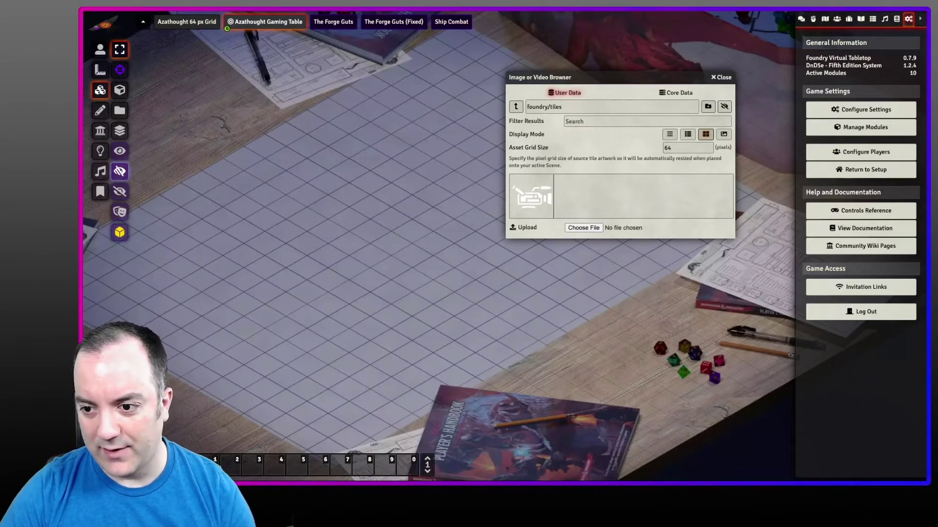
key(ctrl+z)
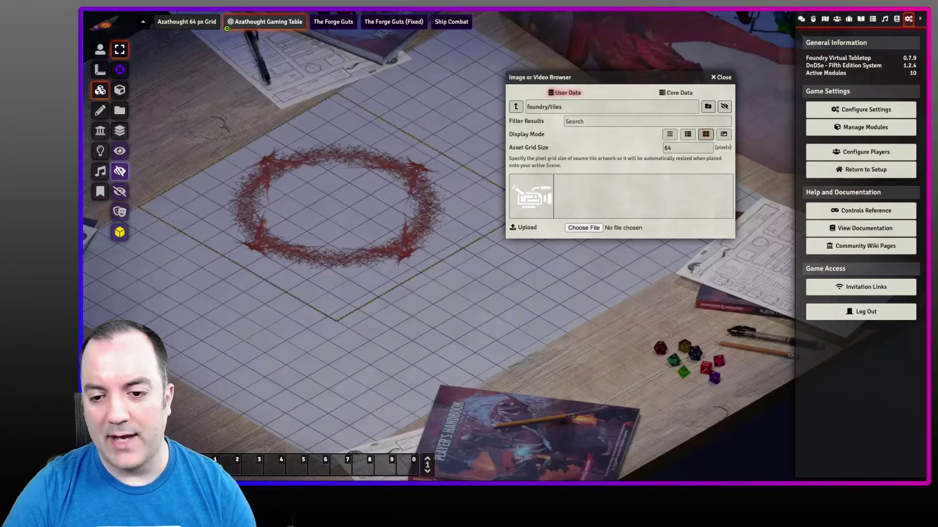
drag(336, 207, 294, 207)
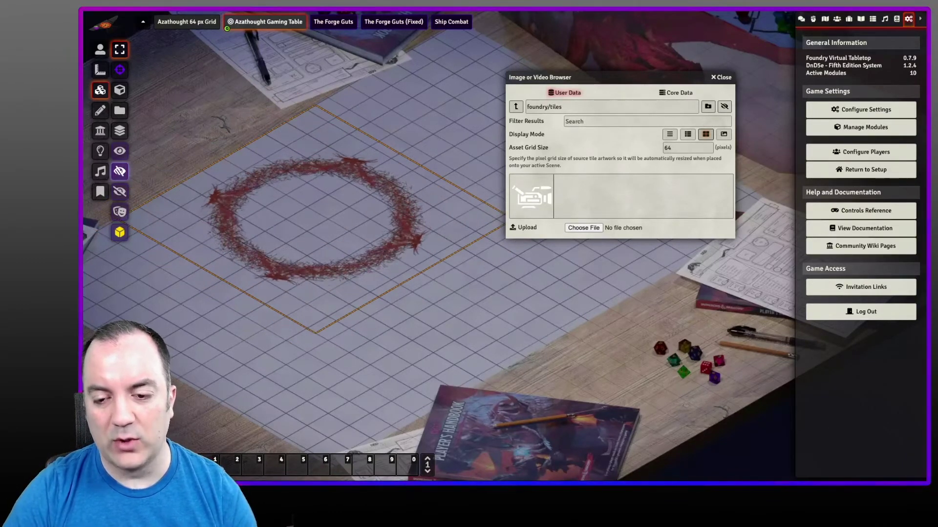
Nudge the selected red ring tile a short way to the left across the isometric grid
key(Left)
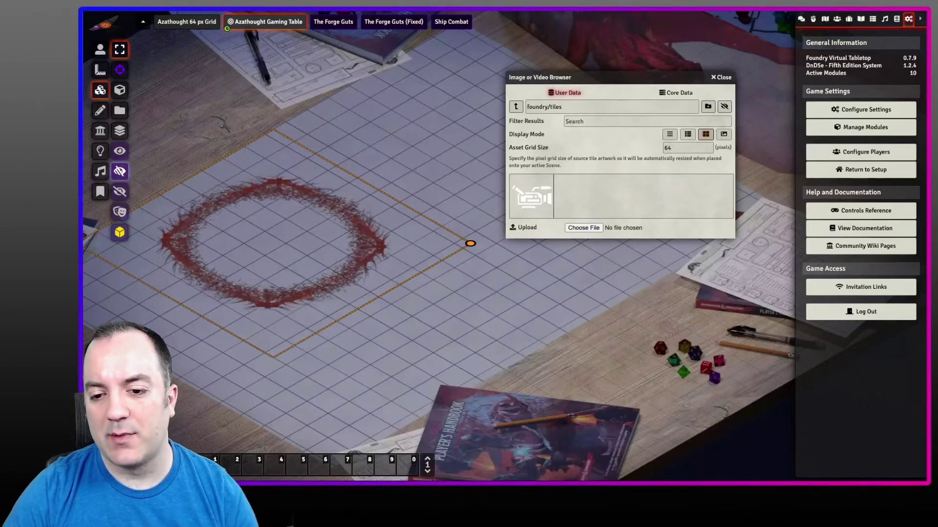
scroll(438, 274, up, 3)
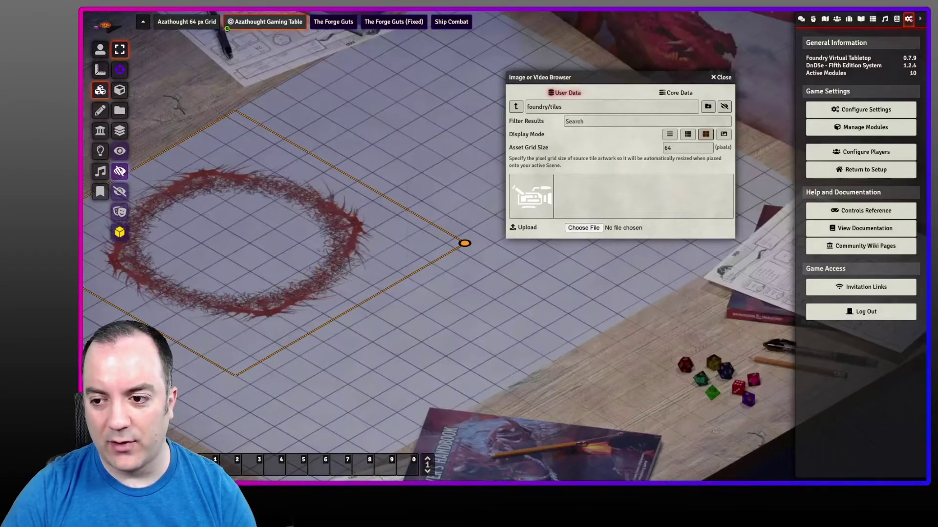
scroll(473, 243, down, 2)
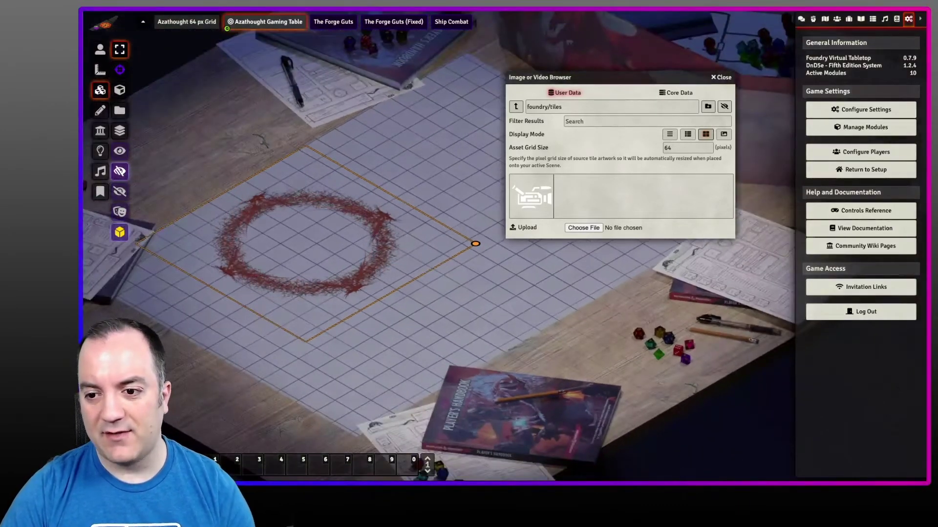
Place a second copy of the video tile from foundry/tiles on the grid and delete that copy
drag(531, 196, 416, 106)
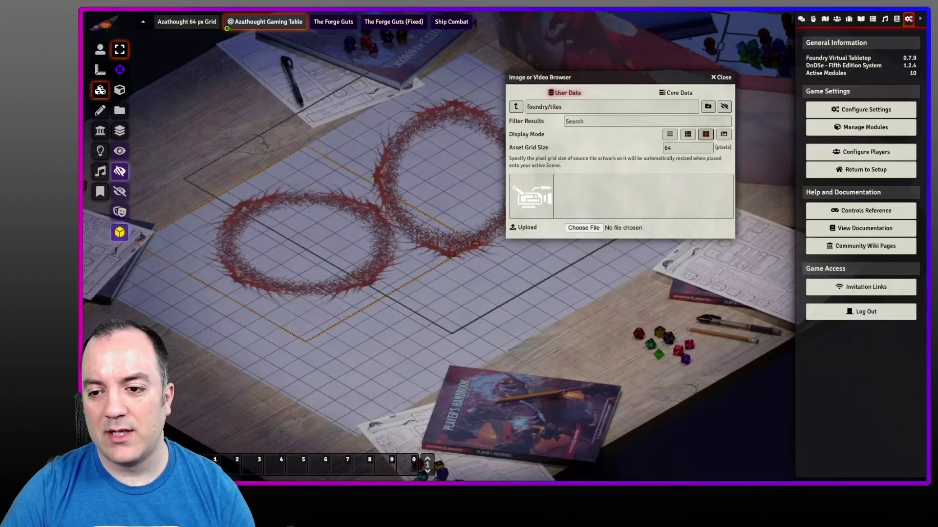
key(Delete)
scroll(464, 244, down, 2)
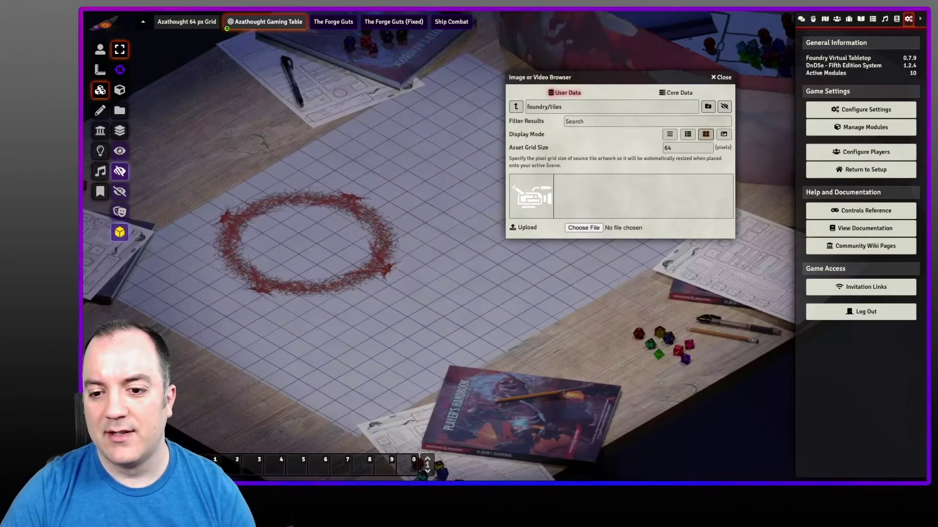
Reposition the file browser clear of the ring and place a Bob token from the actor list inside the red ring
scroll(464, 244, down, 1)
scroll(527, 254, up, 4)
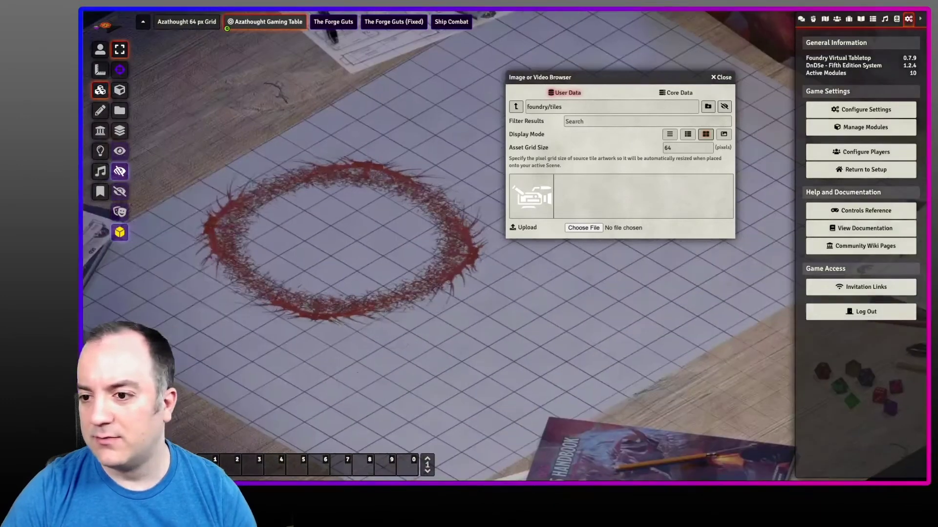
drag(537, 77, 601, 58)
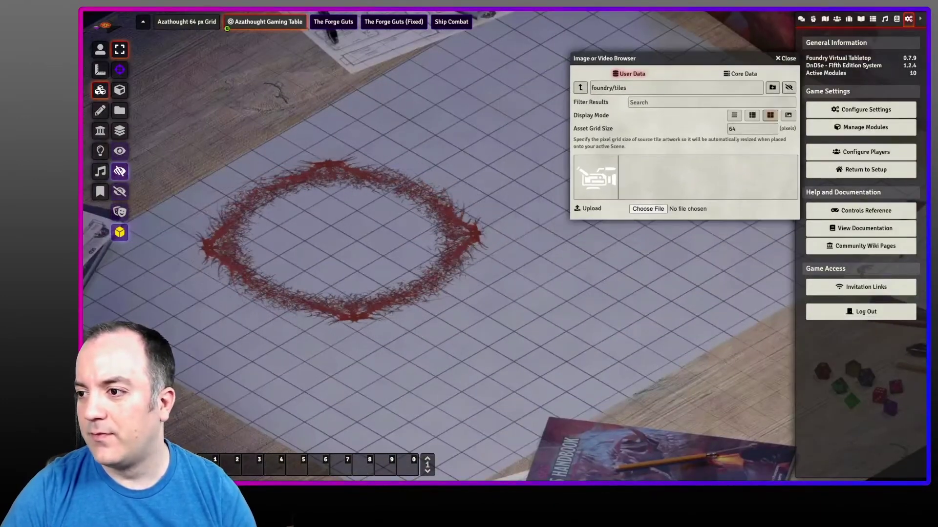
click(896, 18)
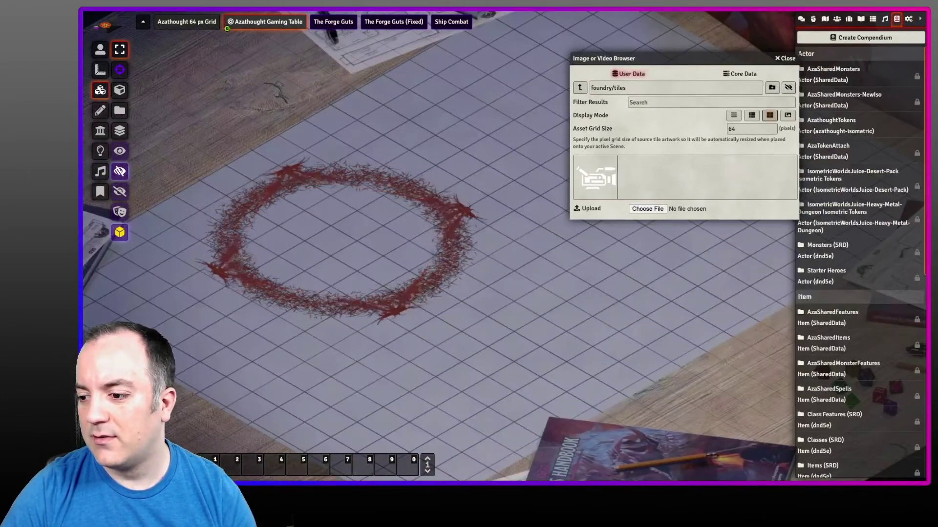
drag(684, 58, 638, 48)
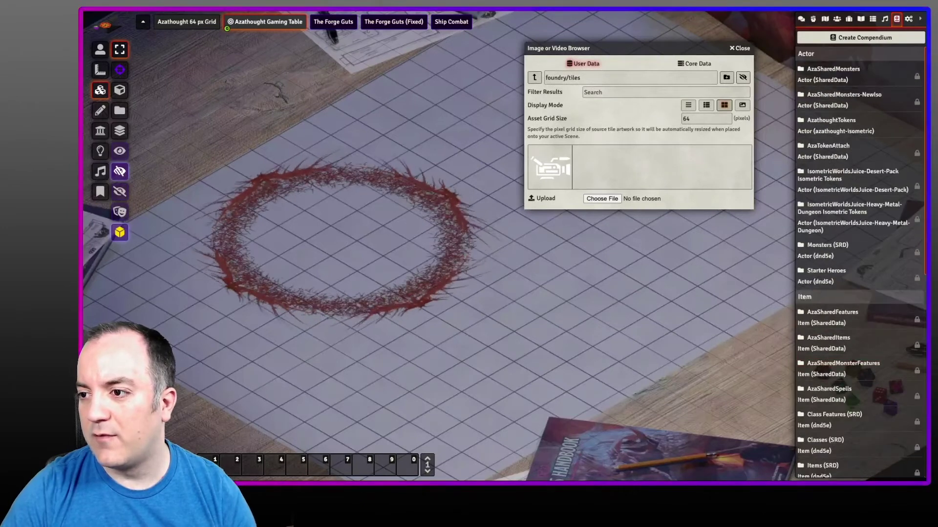
click(836, 19)
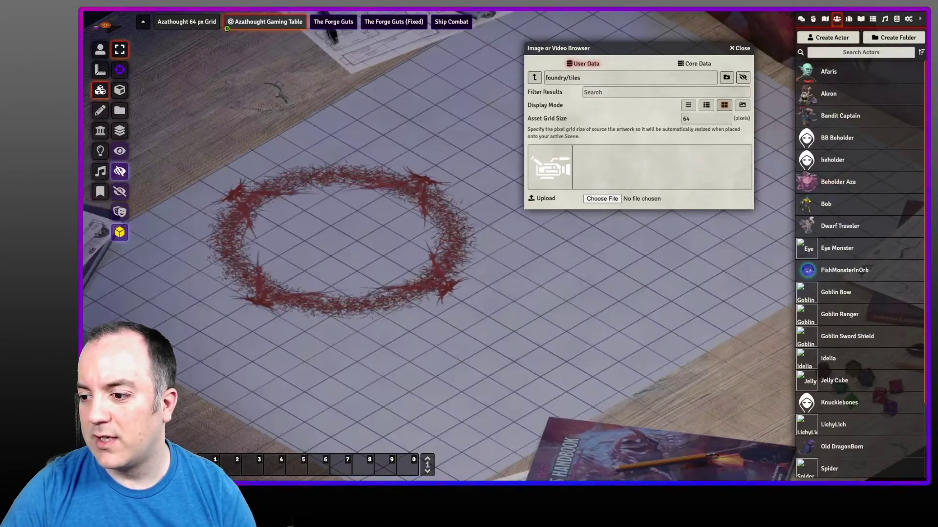
scroll(860, 268, down, 2)
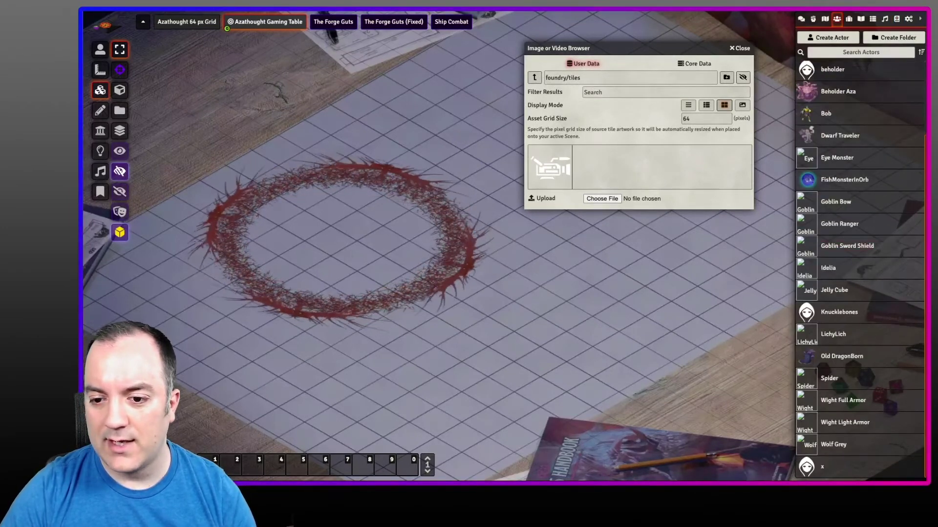
drag(825, 114, 331, 240)
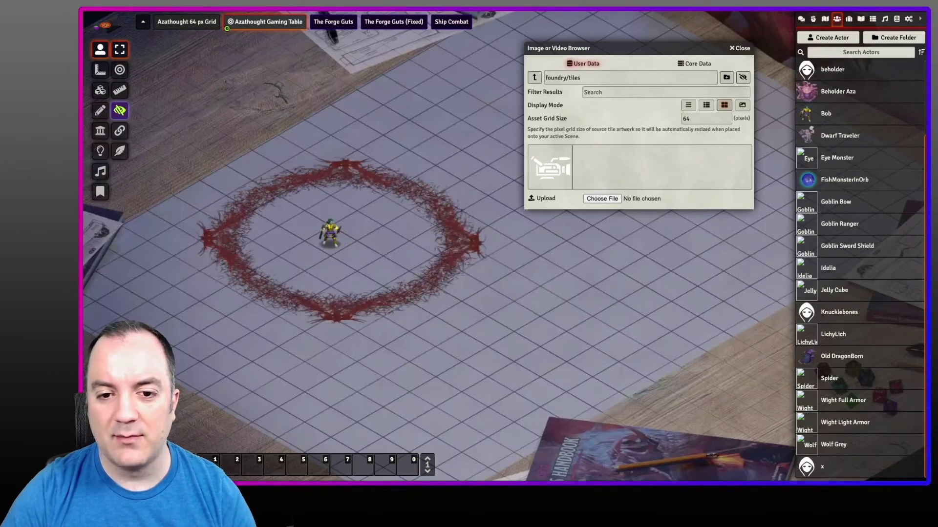
Attach the red ring tile to the Bob token with Token Attacher and close its controls
click(120, 131)
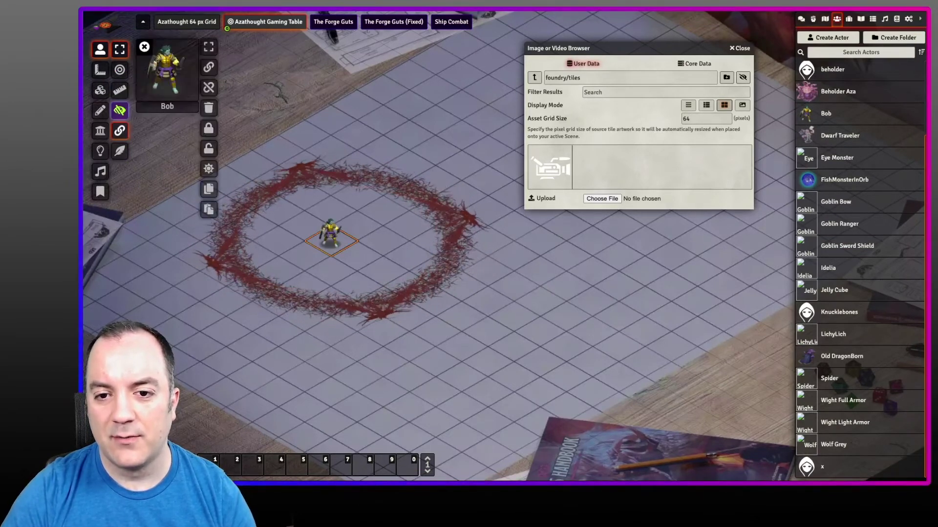
click(209, 67)
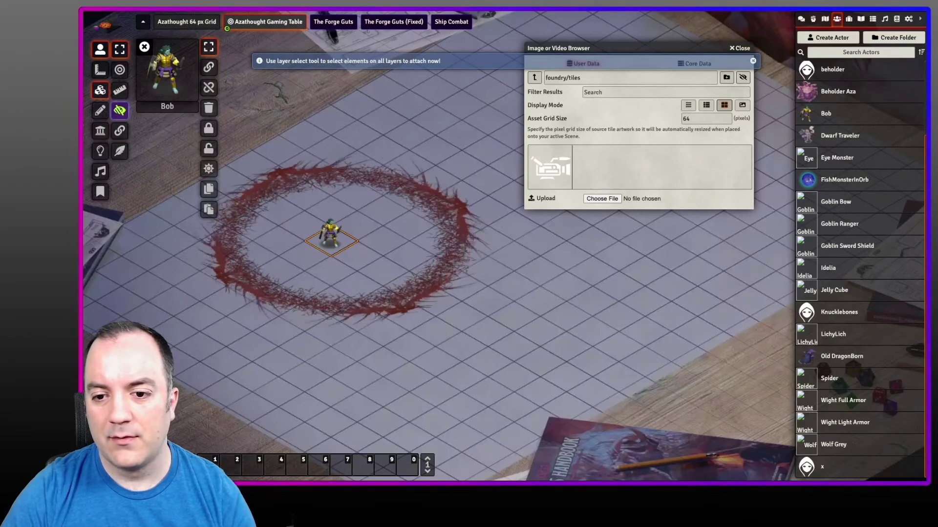
click(371, 303)
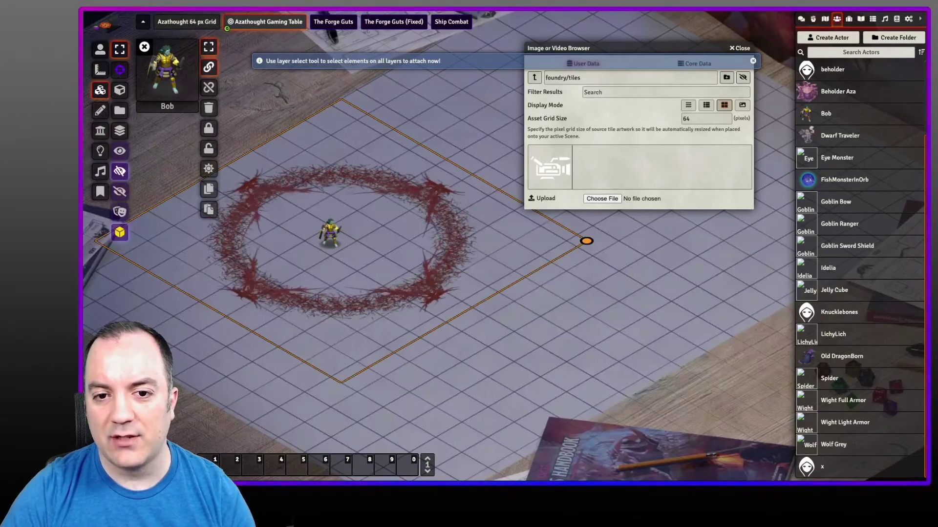
click(209, 67)
click(145, 47)
click(101, 49)
Select the Bob token and move it two steps down the grid with its attached ring
click(330, 236)
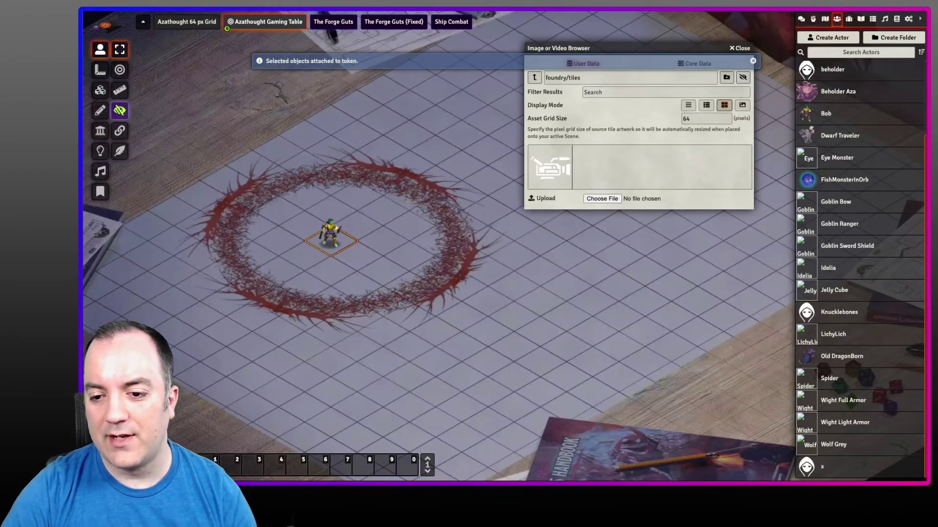
key(Down)
key(Down)
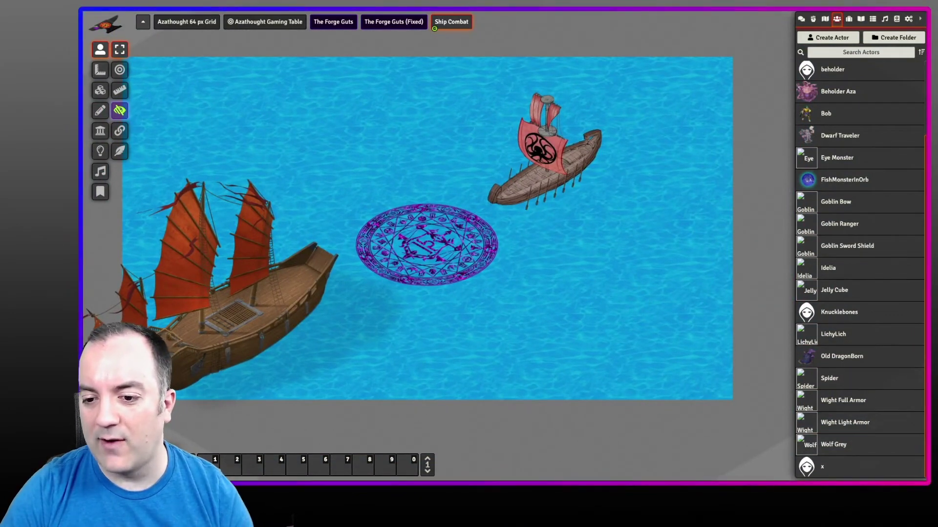
In the Ship Combat scene, move the large red-sailed ship tile over the purple teleportation circle
scroll(426, 244, up, 4)
scroll(426, 244, down, 3)
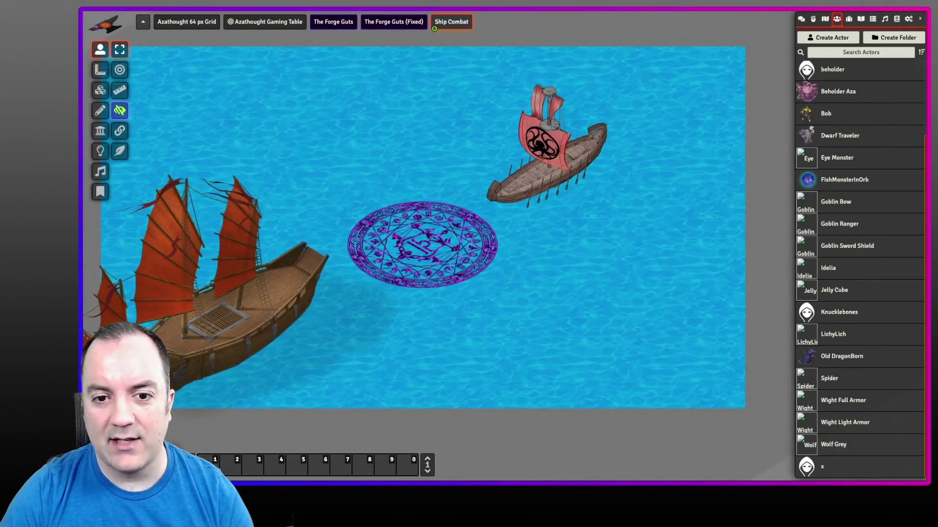
click(100, 90)
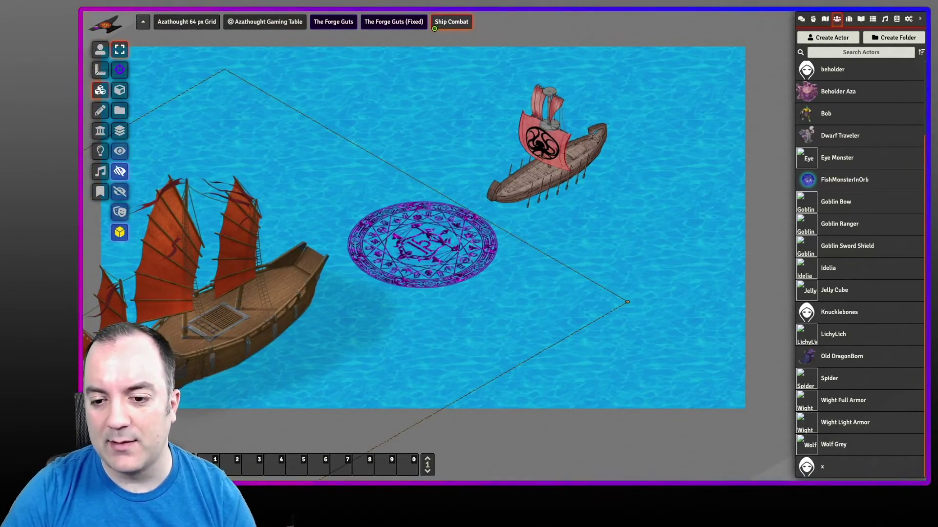
drag(229, 293, 249, 293)
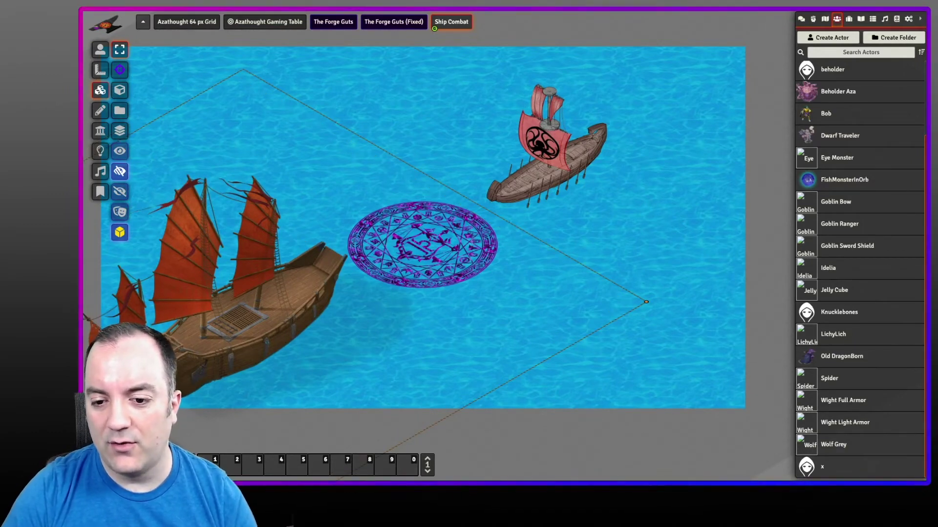
scroll(505, 246, up, 4)
drag(413, 215, 516, 234)
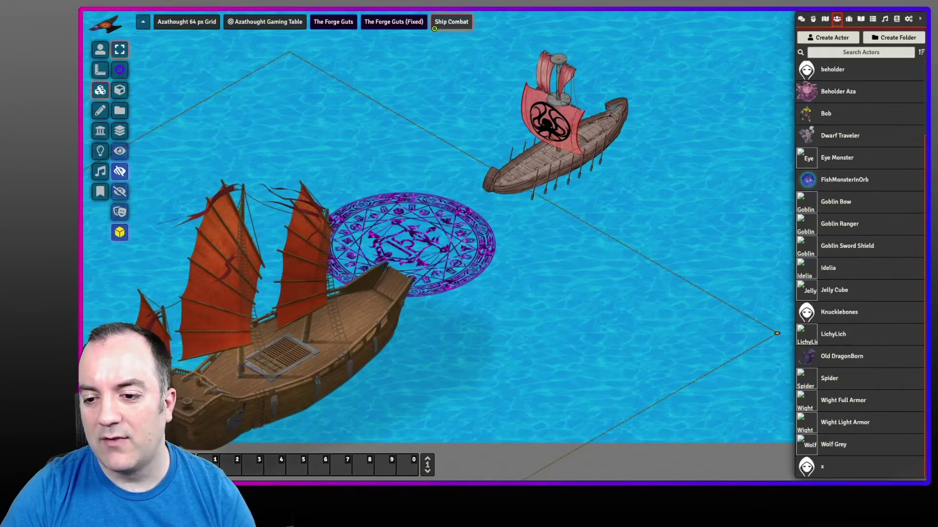
drag(776, 333, 890, 320)
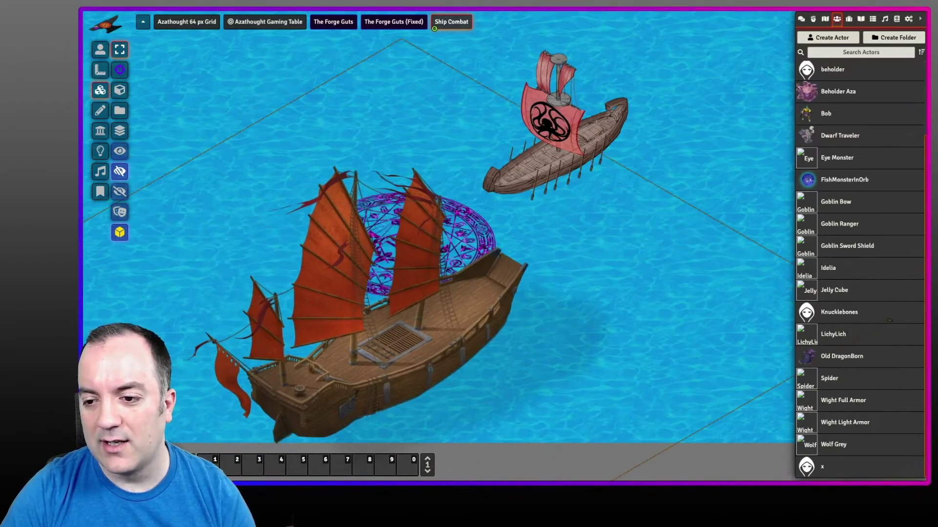
Nudge the red-sailed ship up and to the right until it overlaps the kraken longship
key(Right)
key(Right)
key(Right)
key(Right)
key(Left)
key(Up)
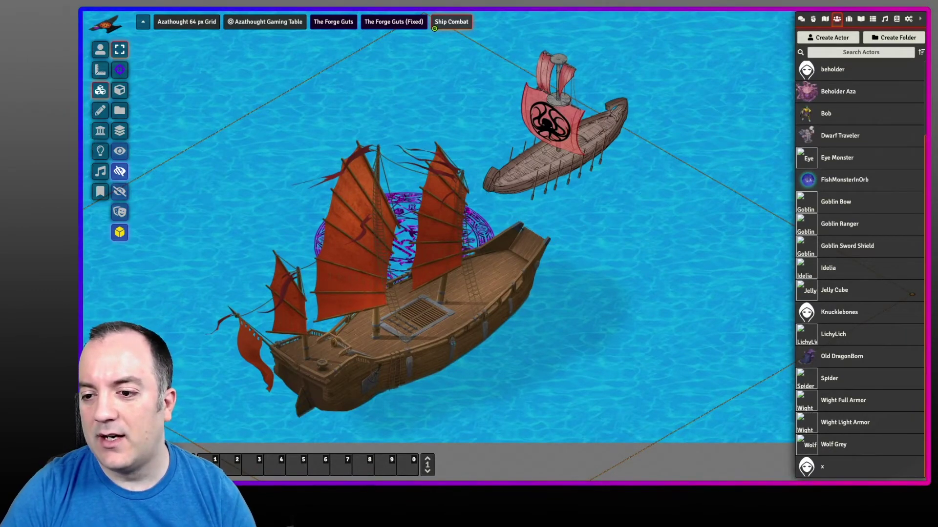
key(Right)
key(Right)
key(Right)
key(Right)
key(Right)
key(Right)
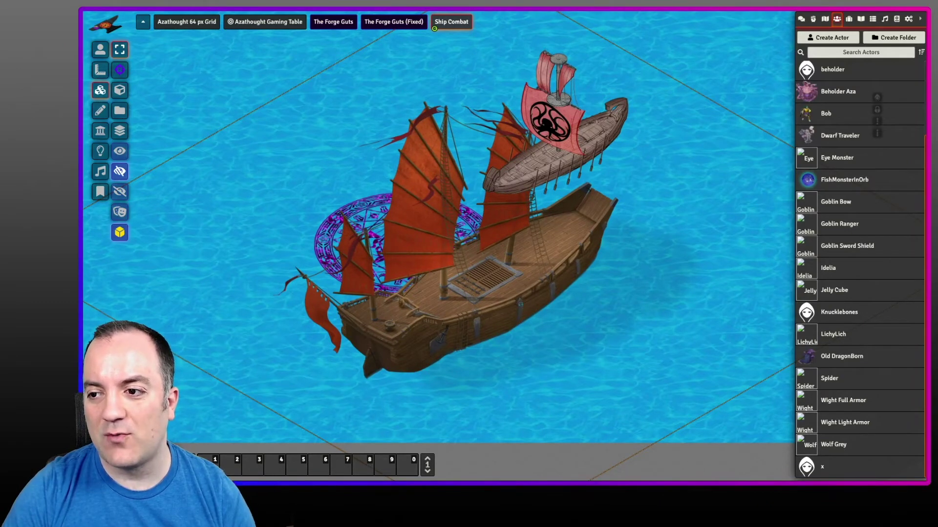
Examine the overlapping ships and move red-dragon-tile.png above the kraken longship entry in the TileLayerTool list
drag(664, 219, 542, 248)
scroll(542, 248, up, 3)
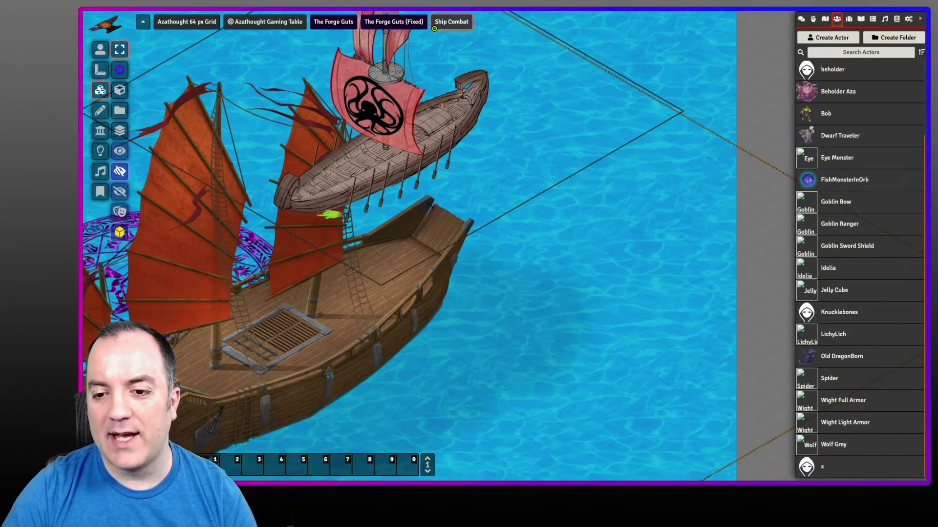
scroll(499, 242, down, 3)
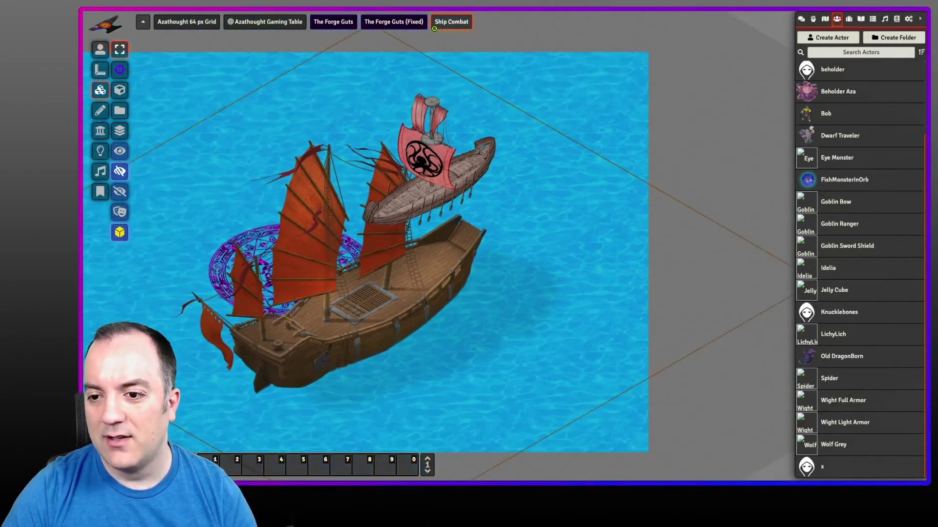
drag(500, 243, 449, 237)
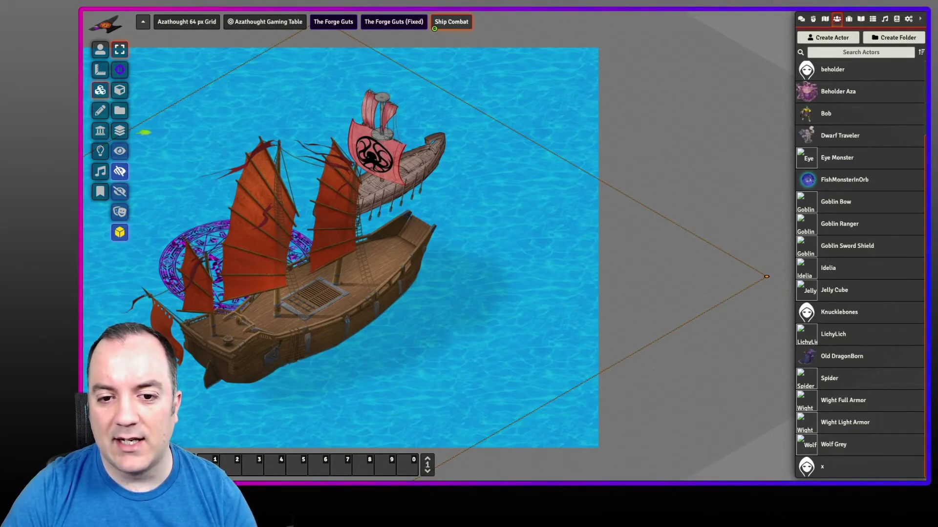
scroll(502, 244, up, 5)
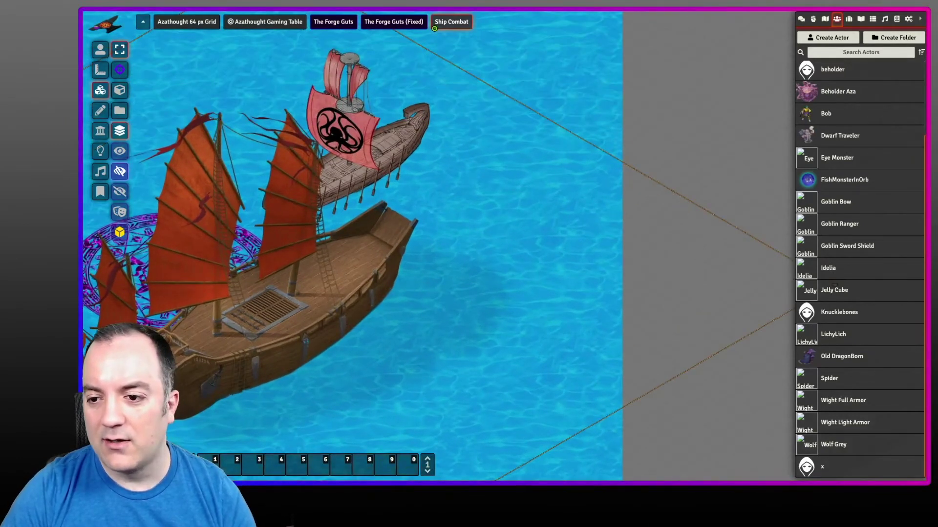
click(120, 131)
drag(499, 164, 651, 162)
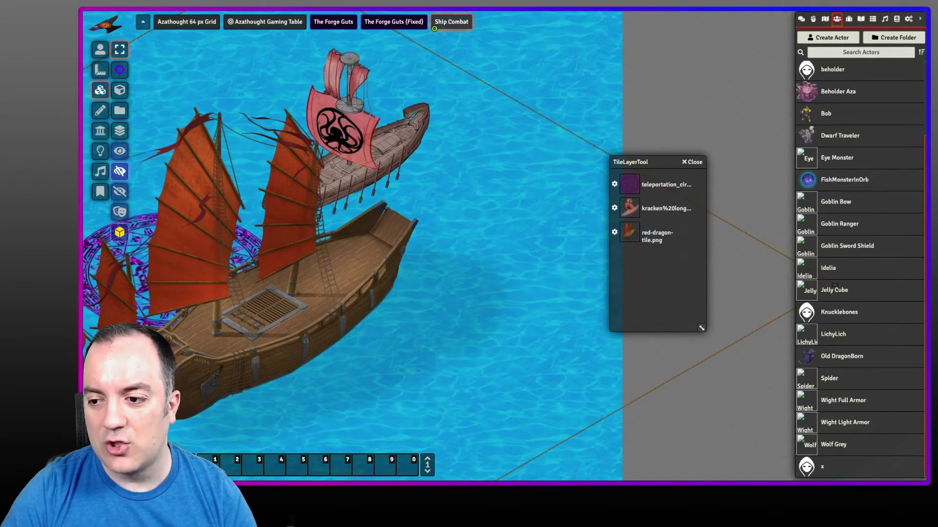
drag(654, 236, 655, 209)
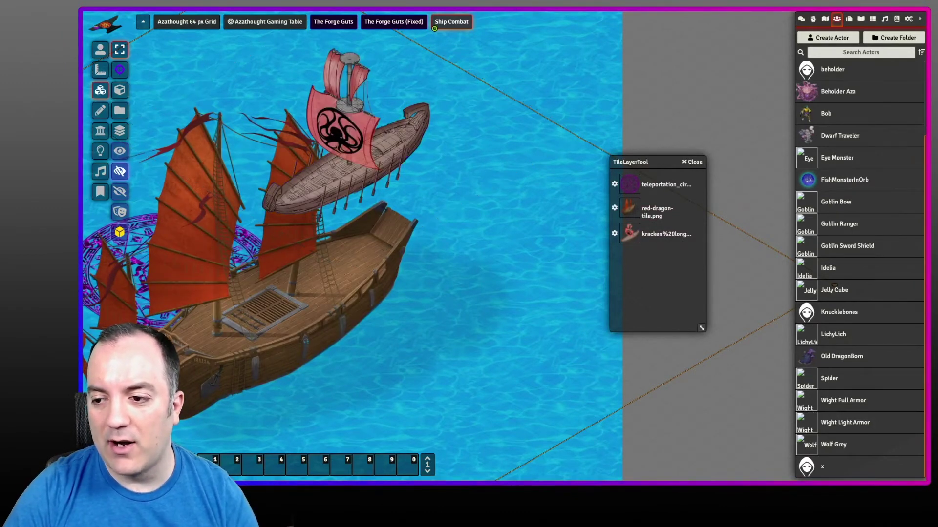
Move red-dragon-tile.png below the kraken longship in the tile layer order, and return the longship to the end of the list
mouse_move(654, 184)
mouse_down()
mouse_move(654, 236)
mouse_move(655, 185)
mouse_up()
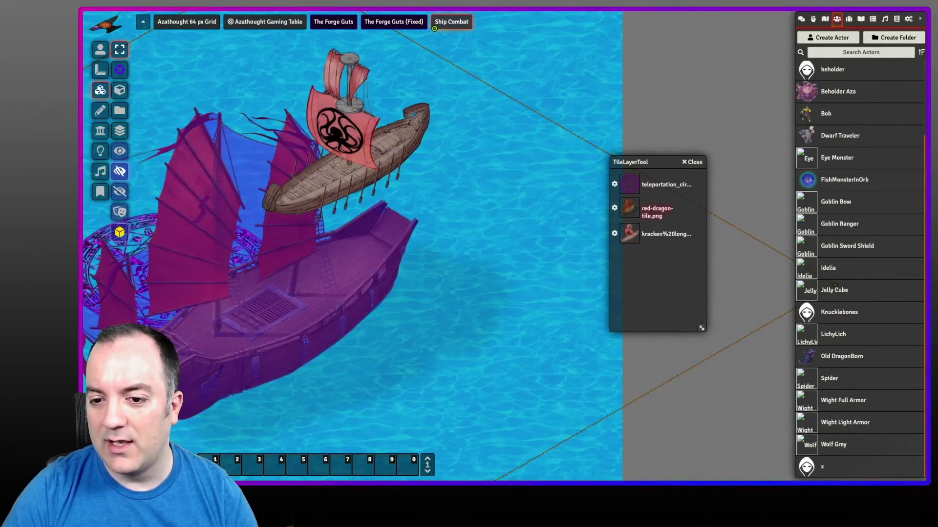
drag(654, 209, 655, 234)
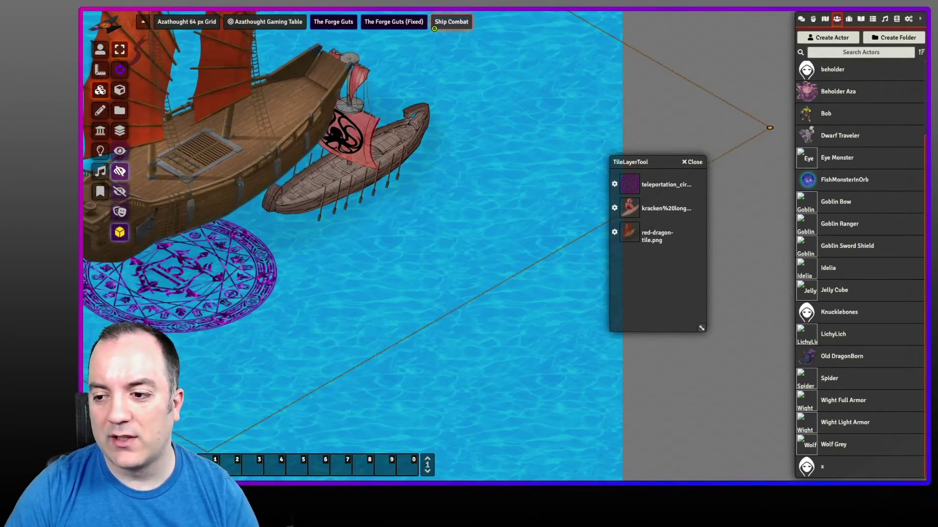
drag(665, 209, 665, 235)
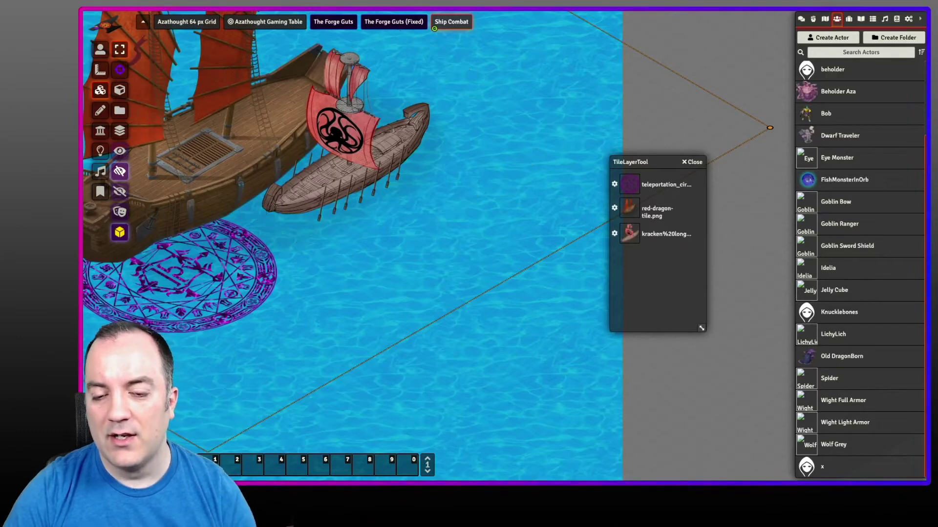
scroll(512, 250, down, 3)
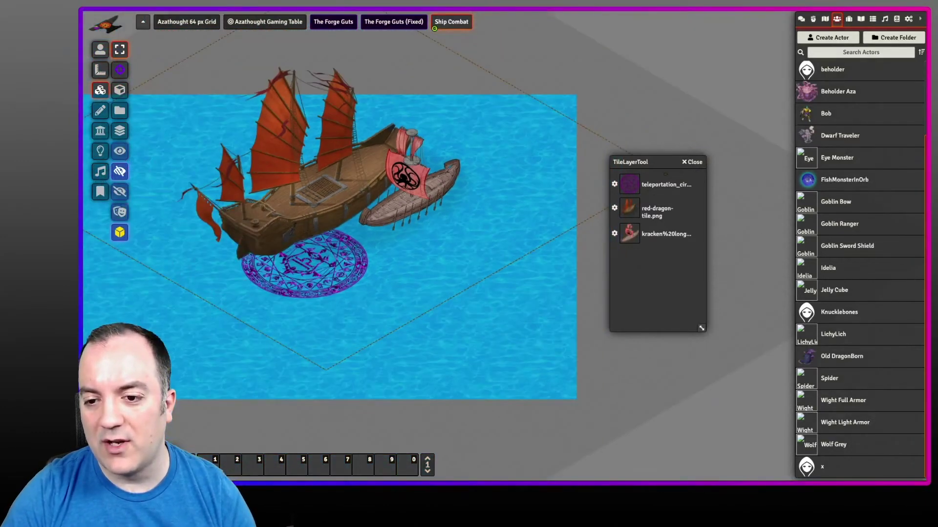
scroll(342, 264, up, 2)
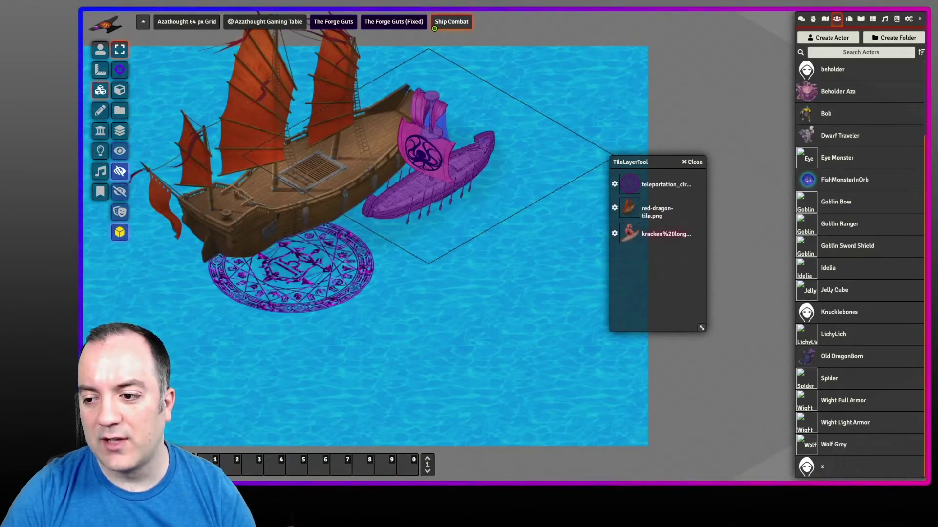
Select red-dragon-tile.png and the kraken longship together in the TileLayerTool list to view the tile merge option
click(666, 234)
shift+click(657, 209)
right_click(657, 209)
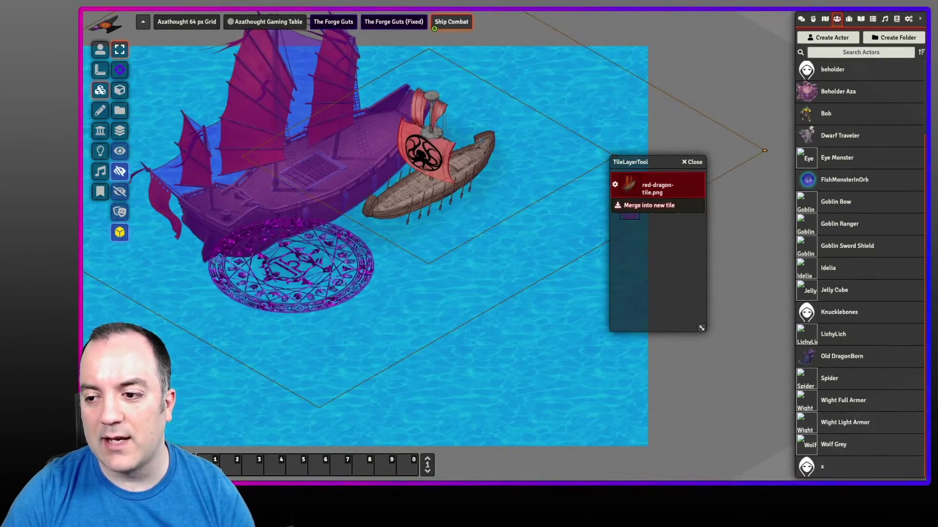
shift+click(665, 233)
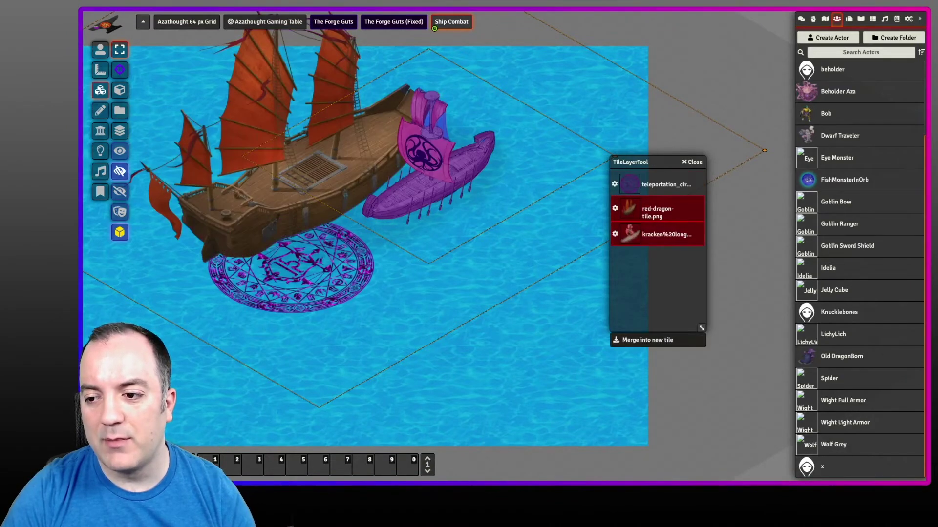
Select the tile entries one at a time in the TileLayerTool list, ending on the kraken longship
click(665, 234)
click(657, 209)
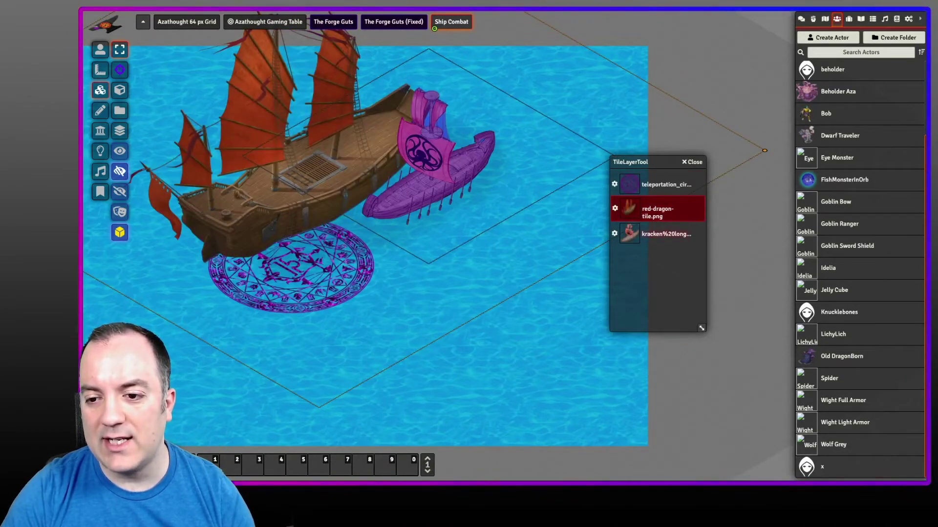
click(666, 234)
click(657, 209)
click(665, 185)
click(658, 212)
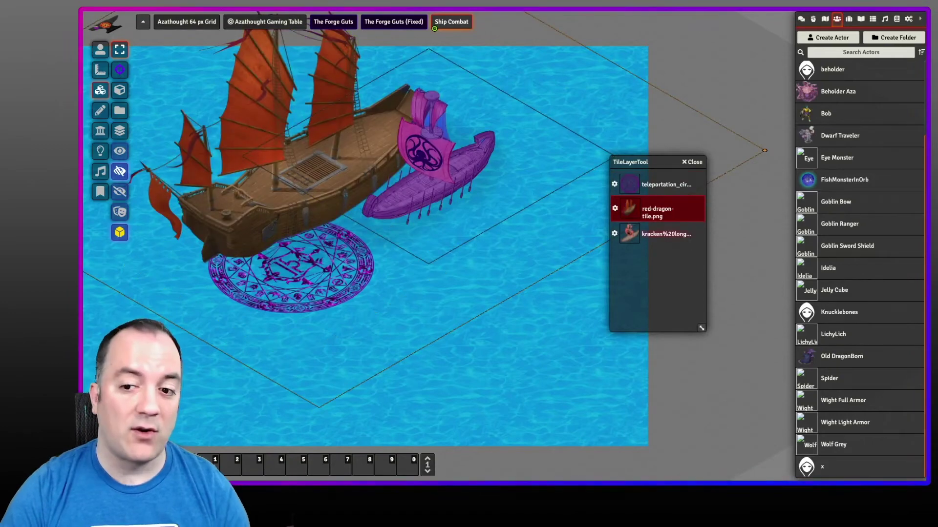
click(665, 234)
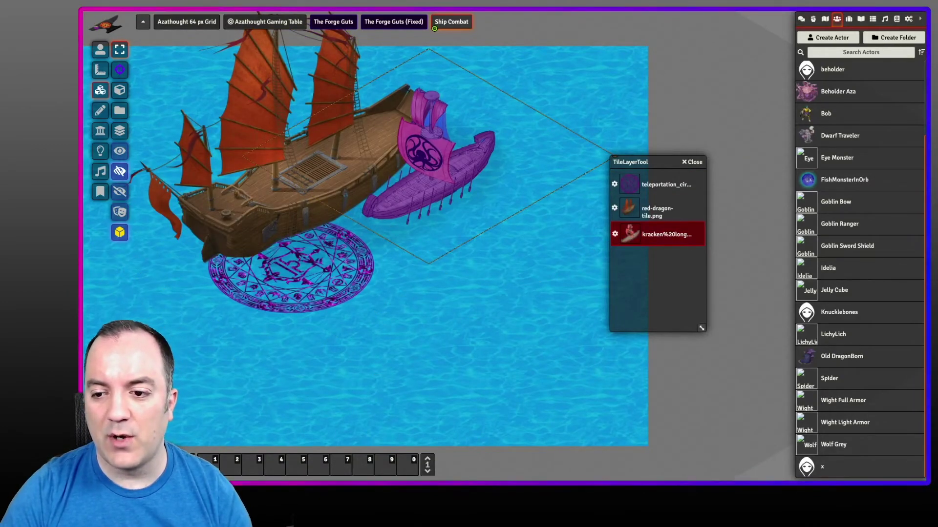
Open and close the kraken longship's tile configuration from the TileLayerTool, and move the tool window farther from the ships
click(614, 234)
click(581, 189)
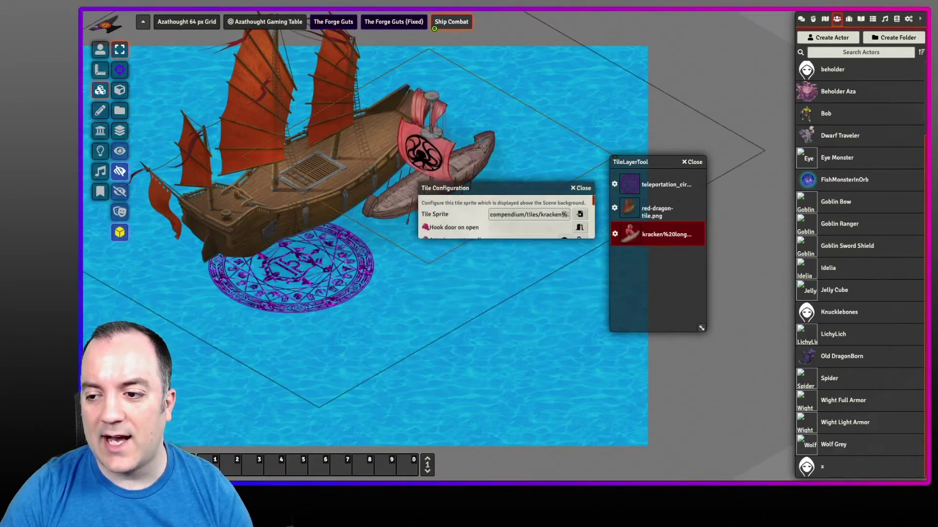
drag(645, 162, 671, 225)
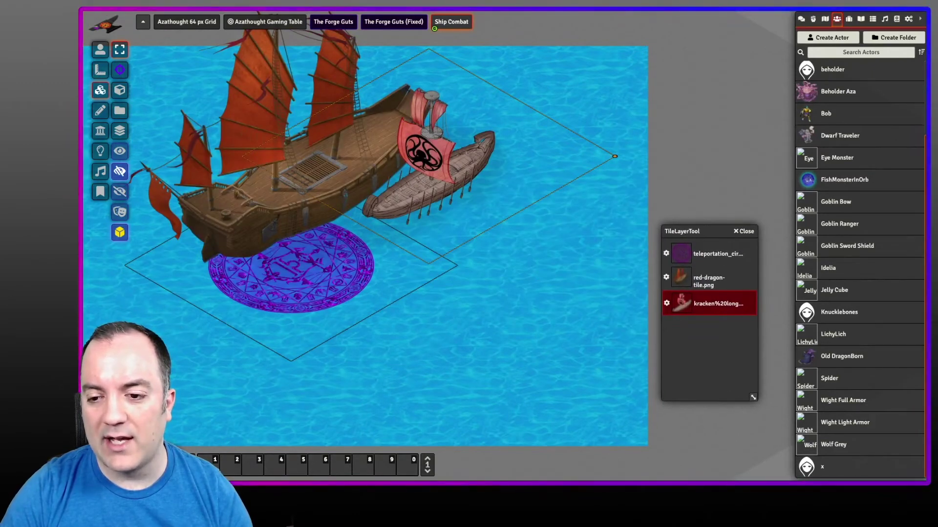
key(Escape)
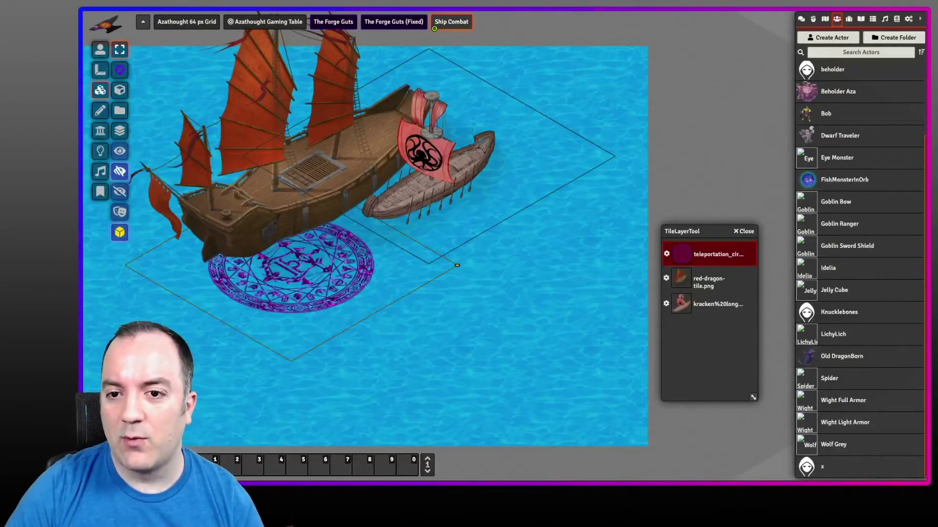
Open the Azathought Gaming Table scene, place a BB Beholder token inside the red circle and shift it one square away from the small armed token
click(265, 21)
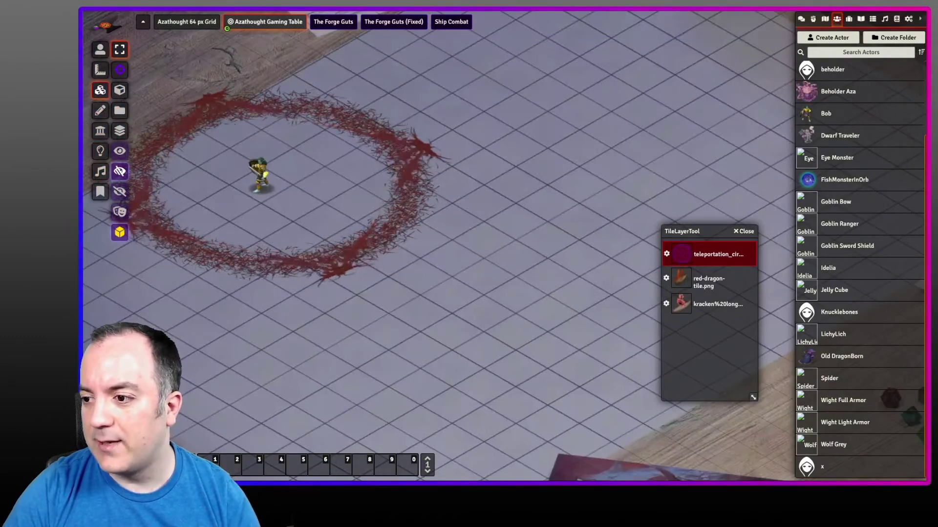
scroll(859, 268, up, 2)
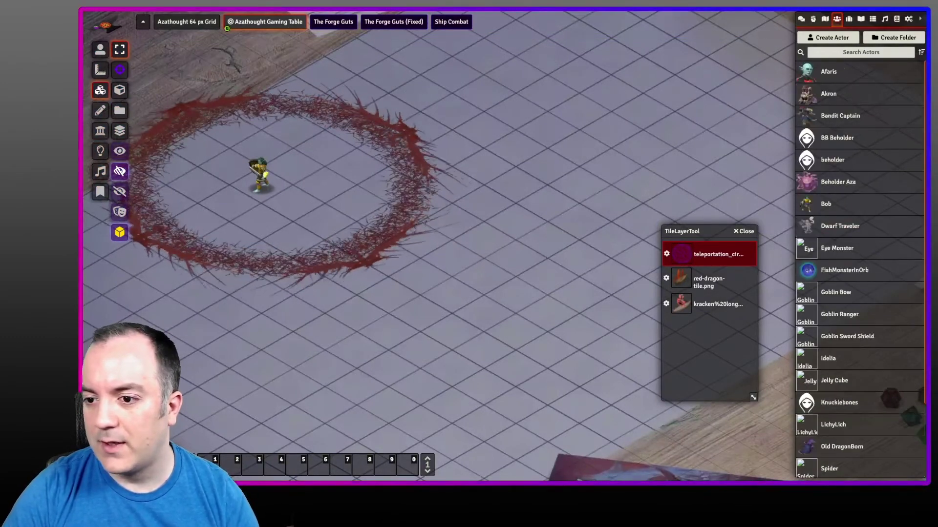
drag(837, 138, 326, 193)
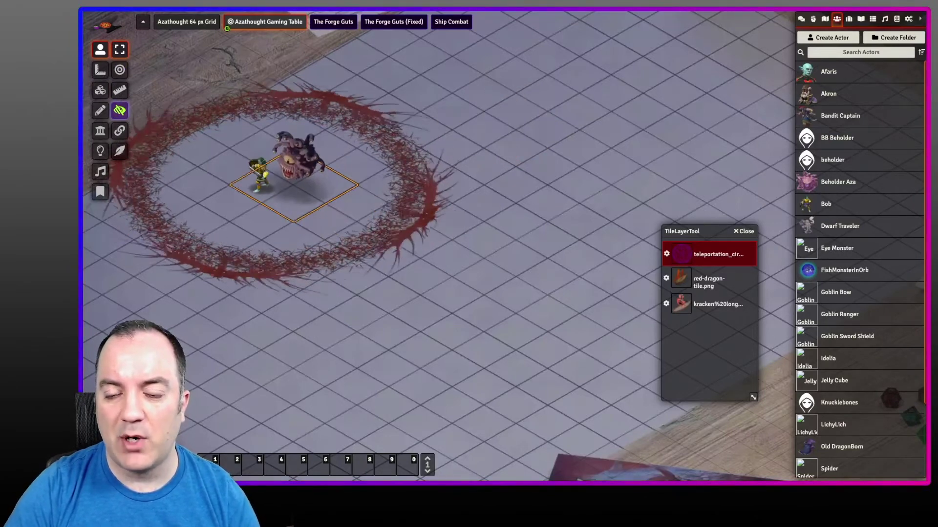
key(Right)
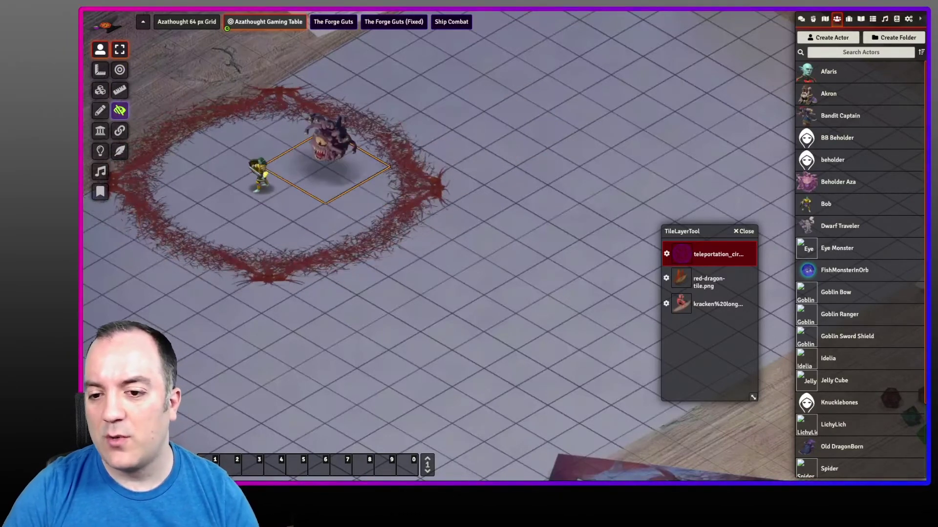
Close the TileLayerTool window left open over the gaming table scene
key(Escape)
drag(469, 264, 383, 285)
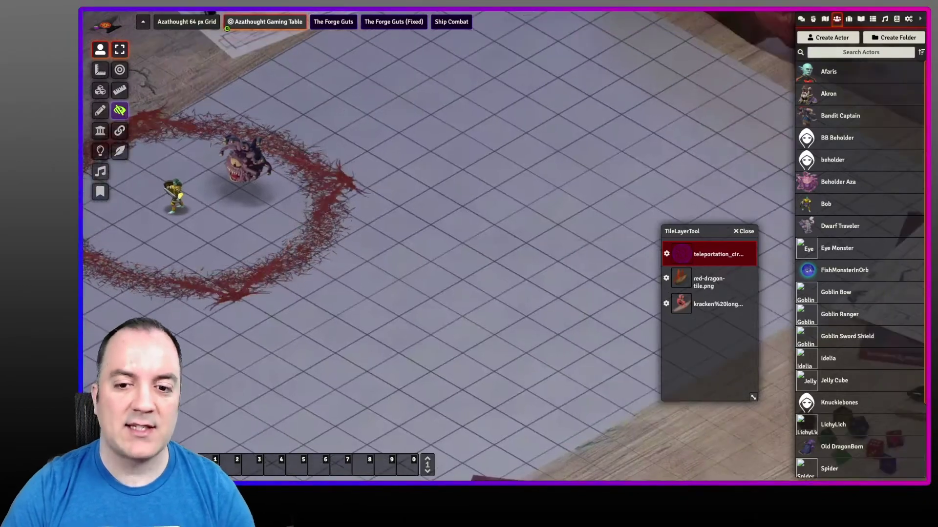
scroll(469, 264, up, 1)
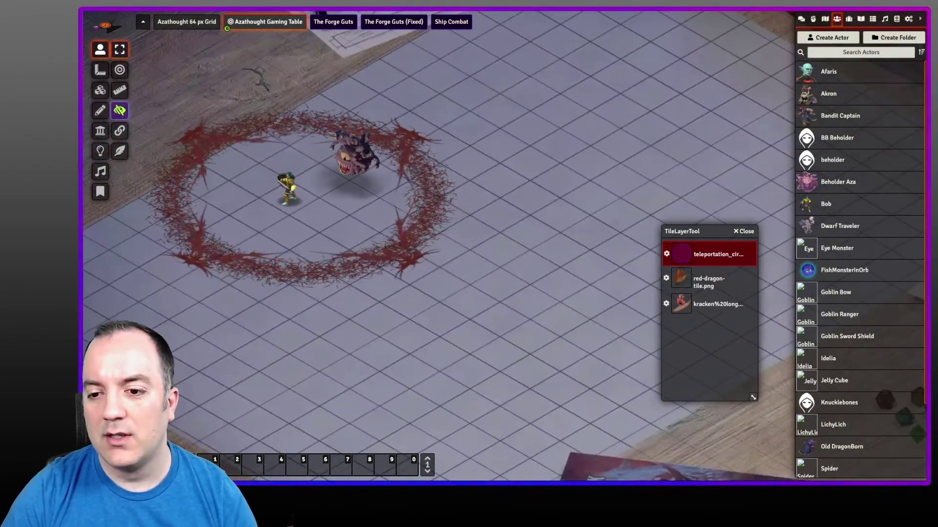
drag(460, 195, 440, 193)
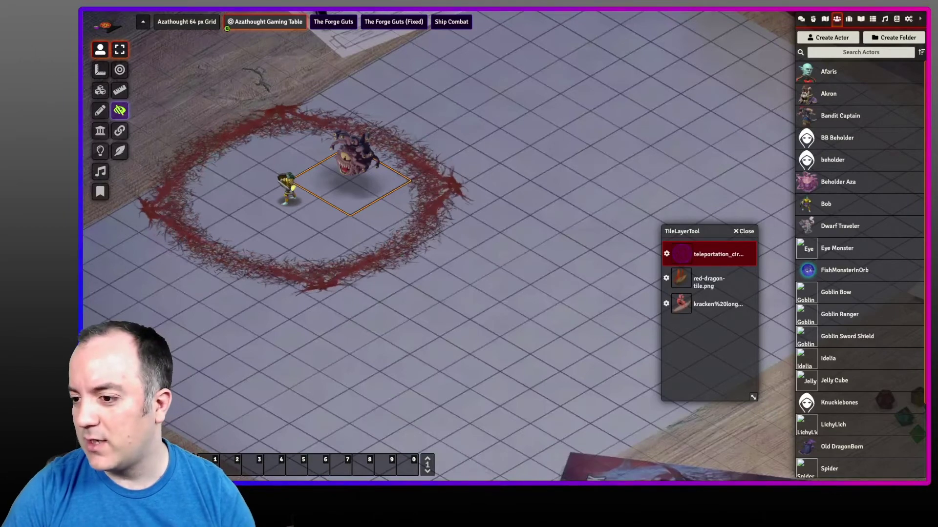
key(Escape)
key(Escape)
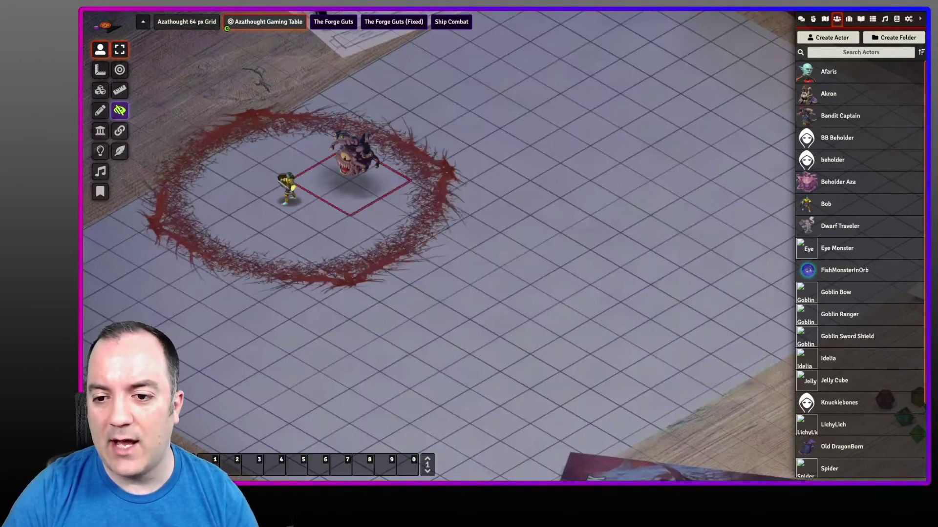
Open the BB Beholder's character sheet and bring up the image settings of its token configuration
double_click(351, 173)
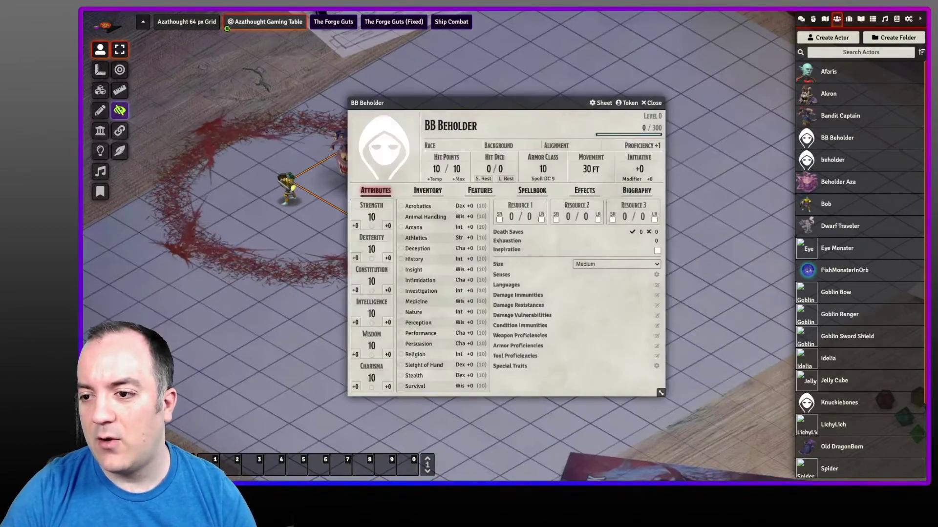
drag(537, 103, 628, 75)
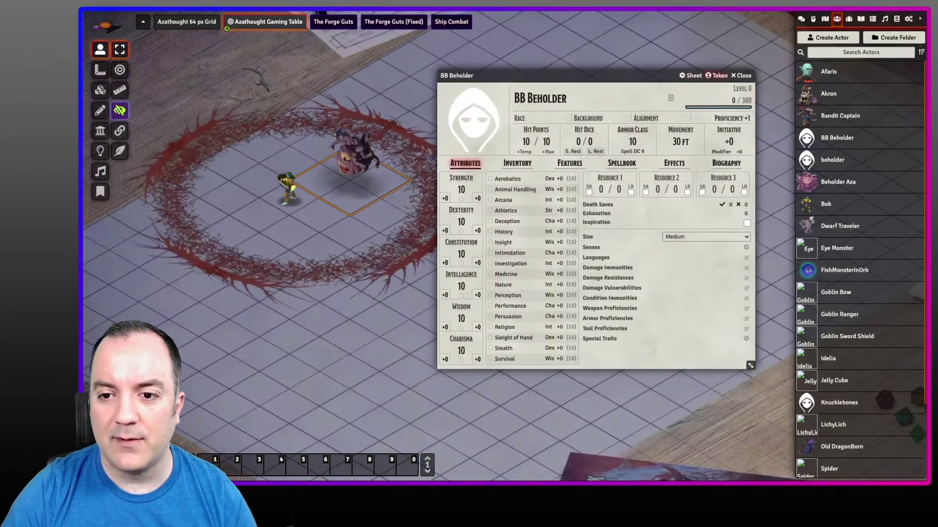
click(715, 75)
drag(288, 75, 585, 24)
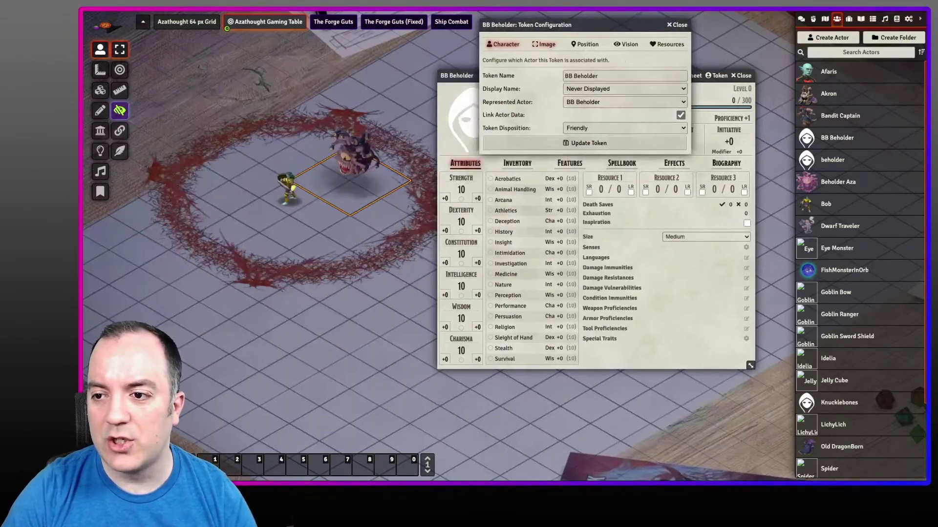
click(543, 44)
click(584, 44)
click(543, 44)
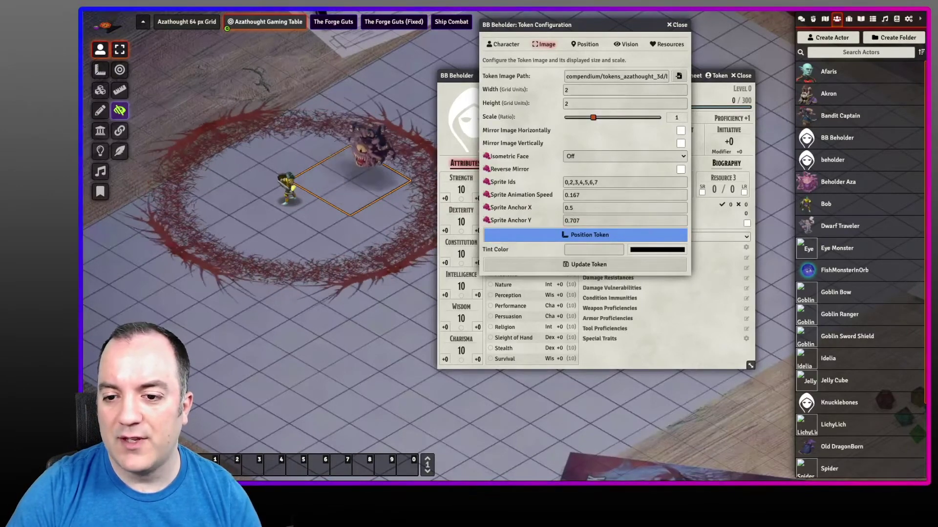
Reposition the BB Beholder's sprite to anchor X 0.551 and Y 0.751, raise its scale to 1.9, and update the token
scroll(259, 246, up, 10)
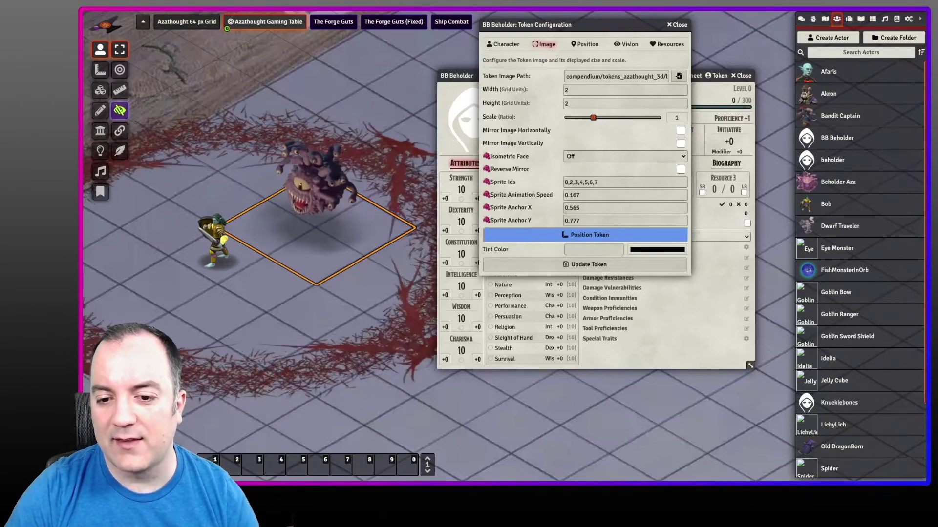
key(Left)
key(Up)
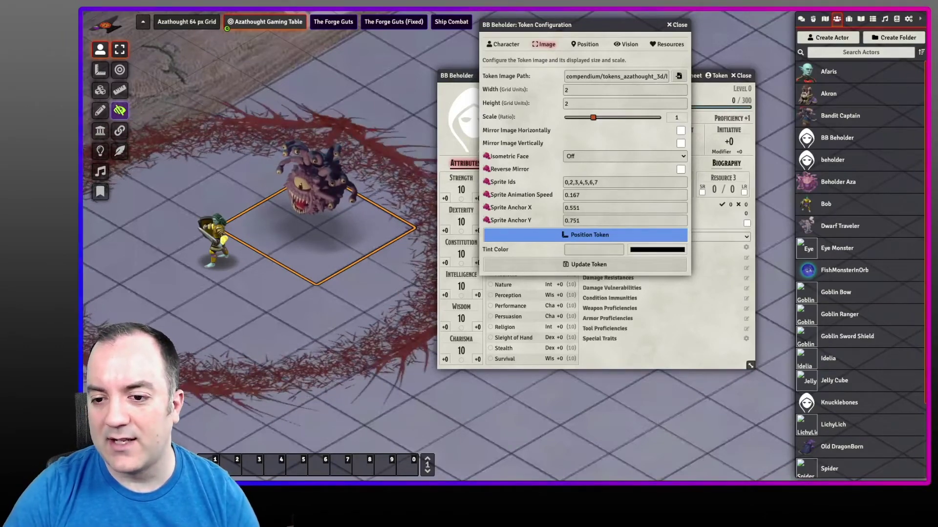
drag(593, 118, 612, 118)
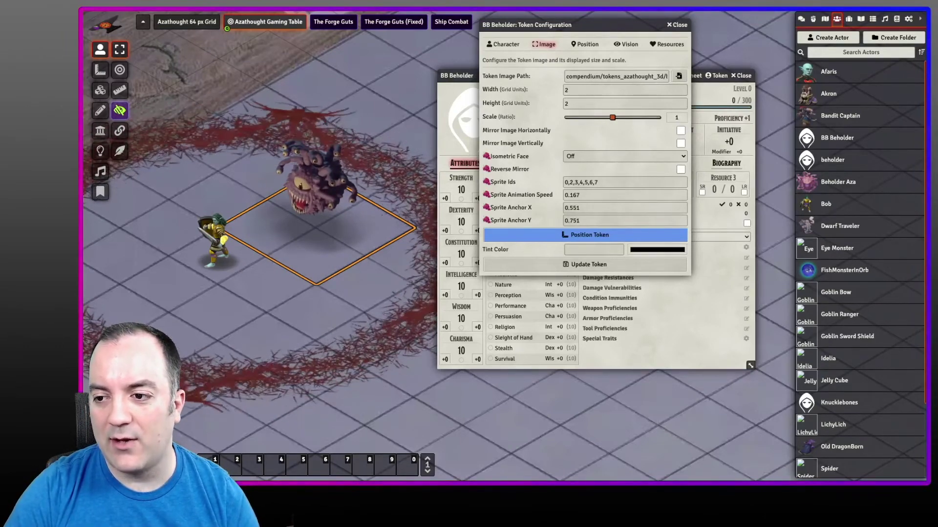
click(585, 264)
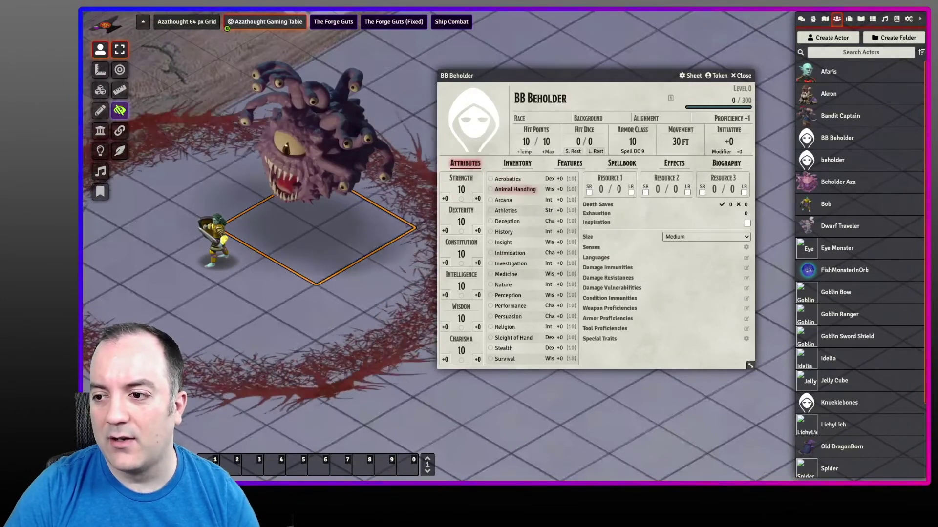
Reopen the BB Beholder's token image settings beside the token and activate Position Token
click(715, 76)
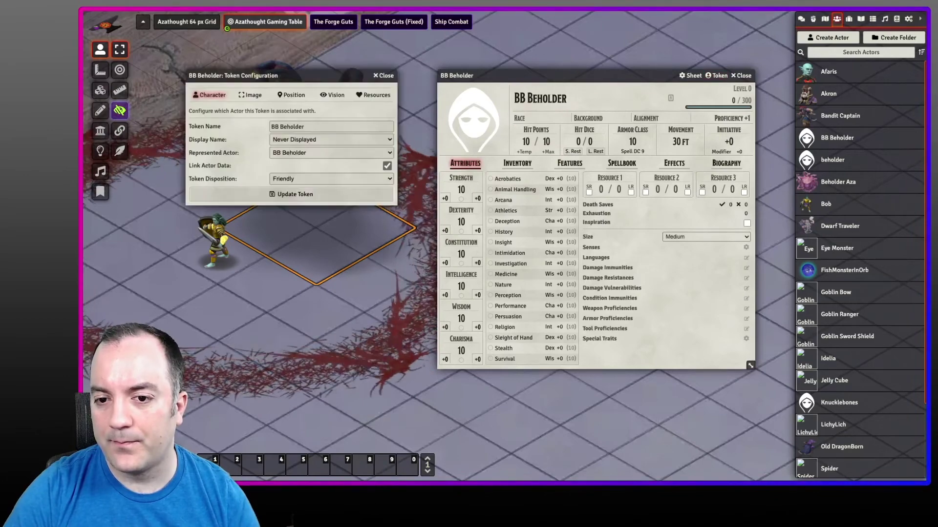
click(250, 95)
drag(288, 76, 606, 96)
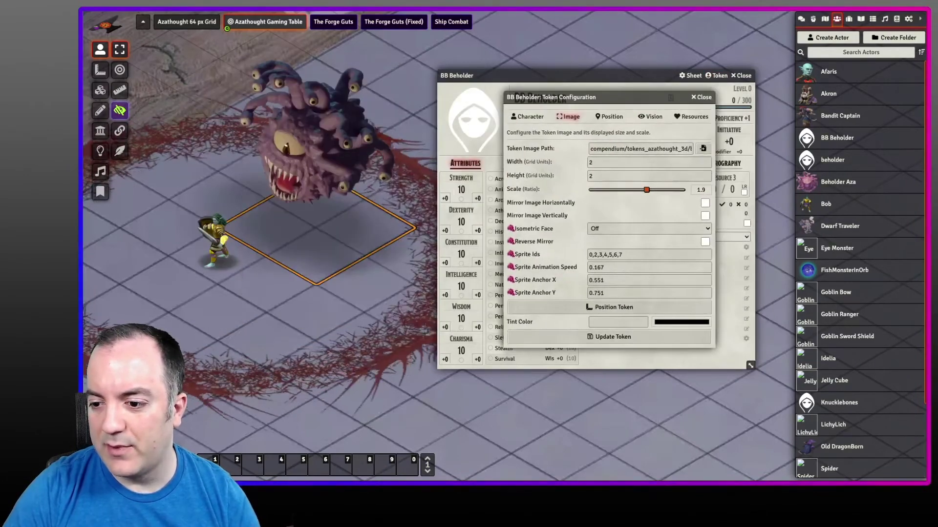
click(609, 307)
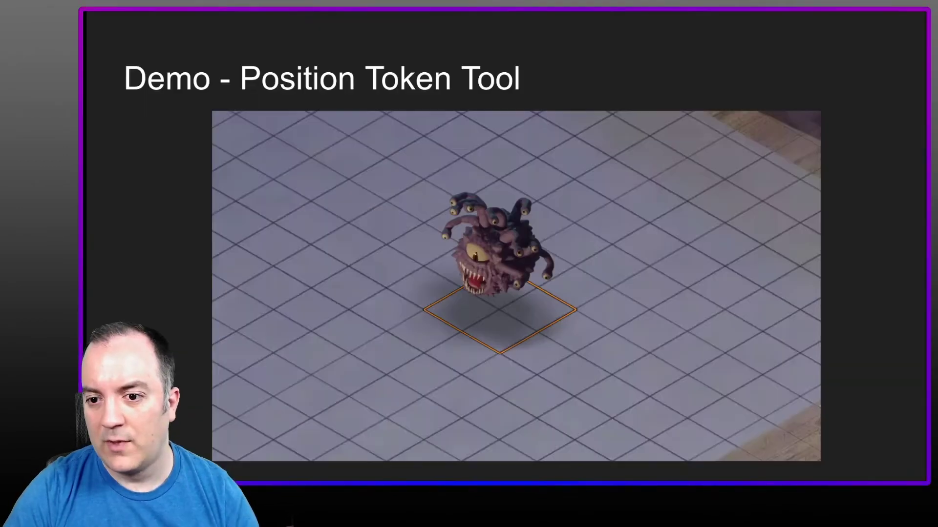
Advance to the Token Vision slide, switch to Foundry VTT's Lava Monastery Interior scene and select the token on the small rug
key(Right)
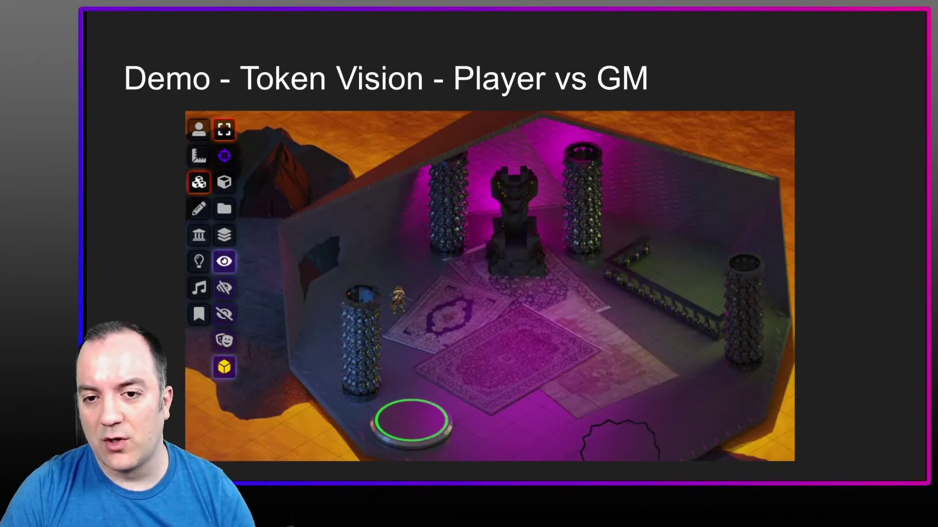
key(alt+Tab)
key(Escape)
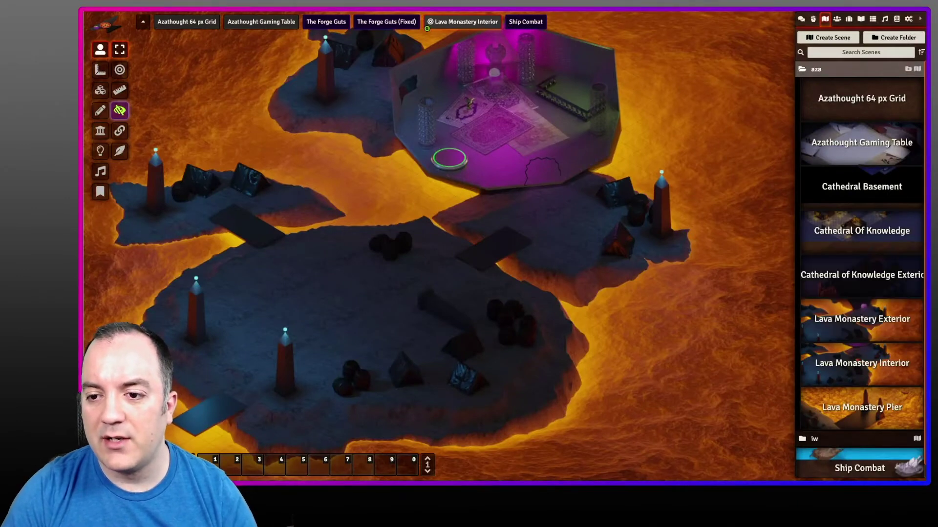
scroll(499, 244, up, 5)
drag(500, 146, 451, 371)
scroll(499, 244, up, 10)
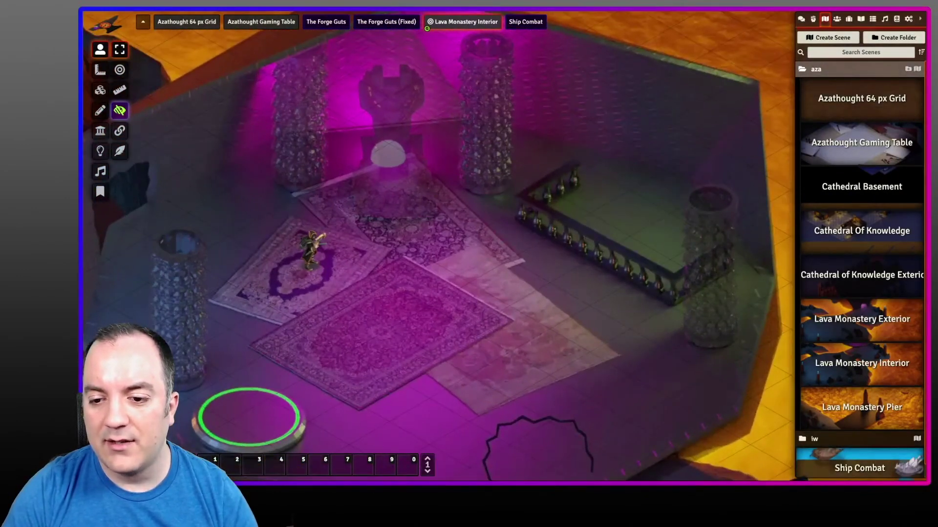
drag(439, 244, 489, 218)
click(360, 226)
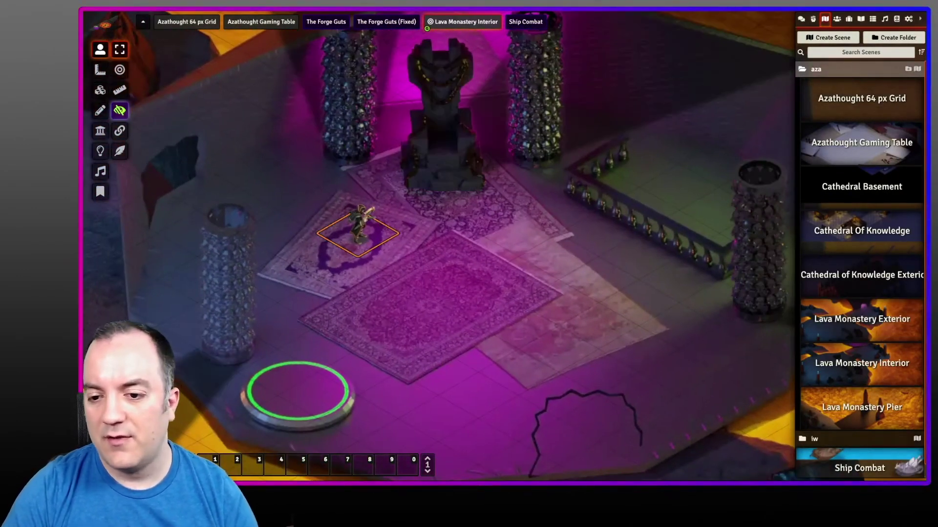
Walk the token around the small rug, finishing near the rug's lower-left edge
key(Left)
key(Left)
key(Up)
key(Right)
key(Down)
drag(440, 245, 363, 210)
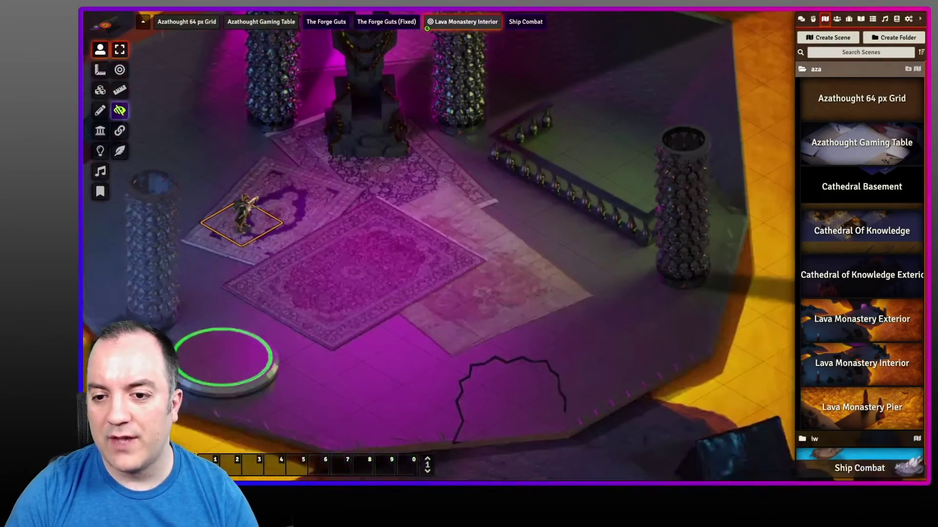
scroll(499, 245, down, 1)
drag(439, 244, 486, 281)
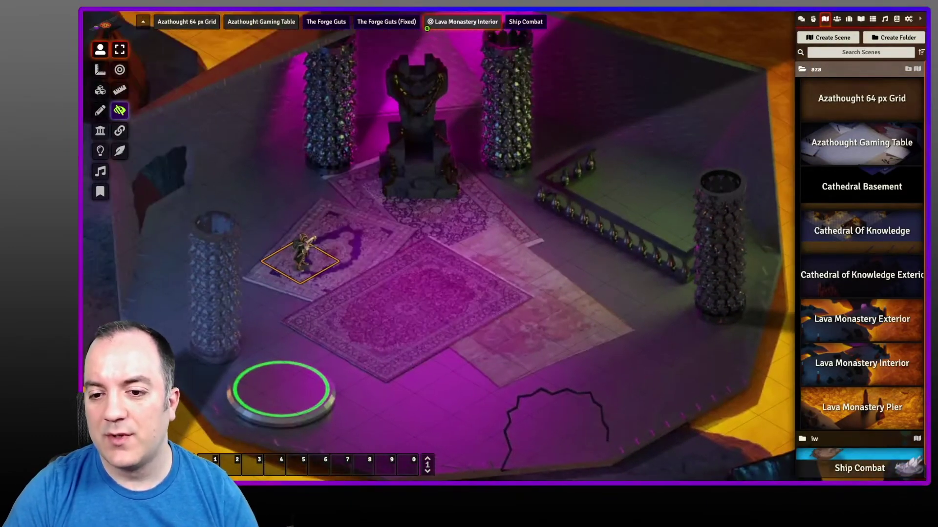
Walk the token off the rug toward the back wall and over beside the pillar left of the throne
key(Up)
key(Up)
key(Left)
key(Up)
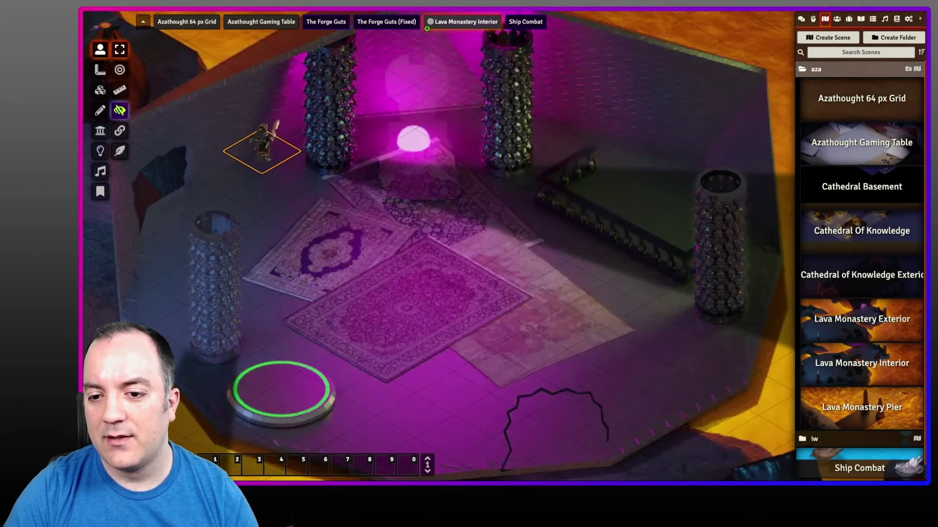
key(Right)
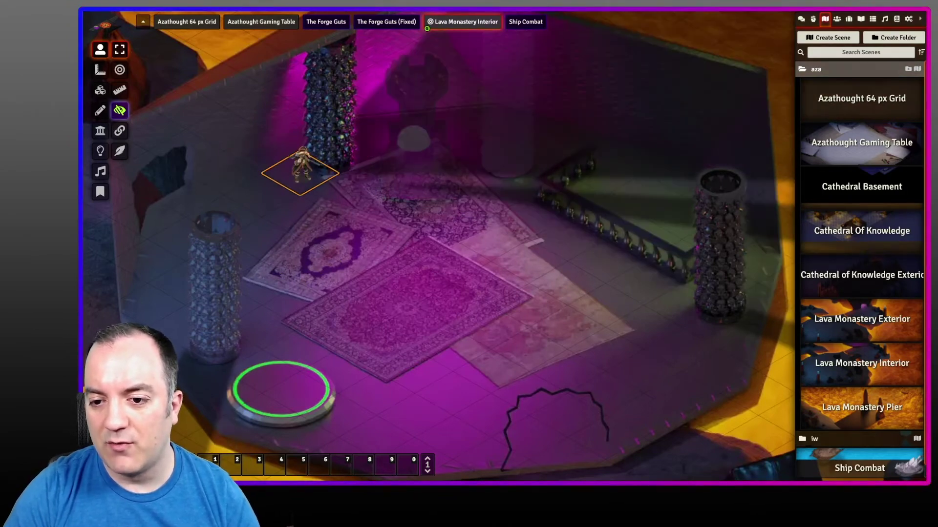
Walk the token from beside the pillar left of the throne to the middle of the small rug
key(Down)
key(Right)
key(Down)
key(Right)
key(Up)
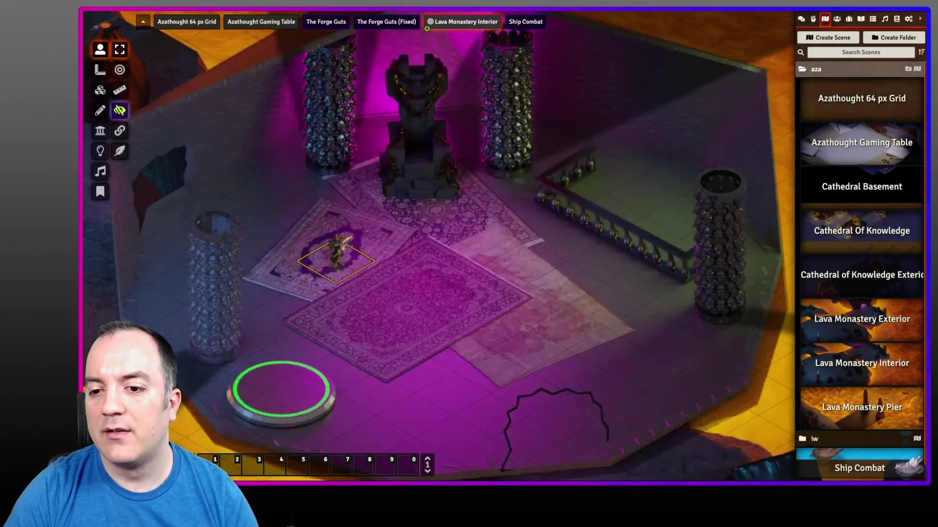
Walk the token toward the back wall and over to the pillar right of the throne, stepping back and forth there
key(Up)
key(Up)
key(Left)
key(Up)
key(Right)
key(Right)
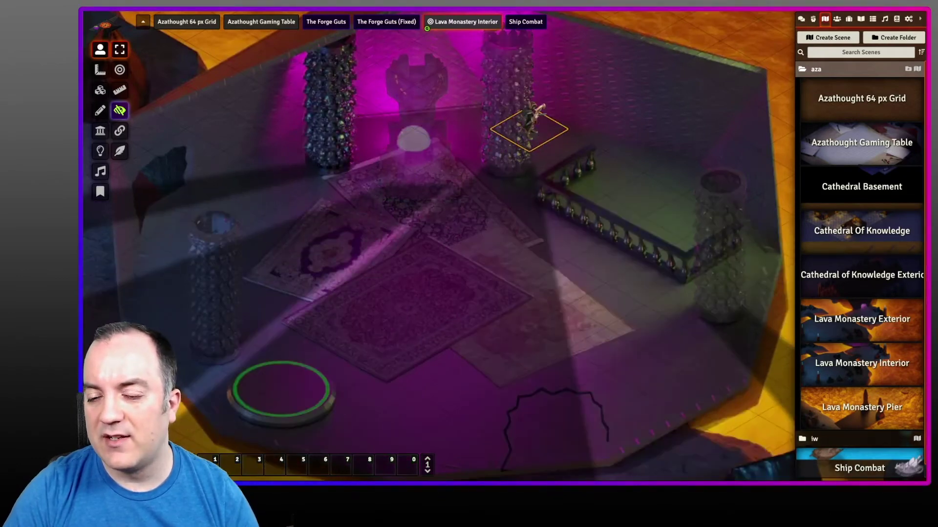
key(Left)
key(Right)
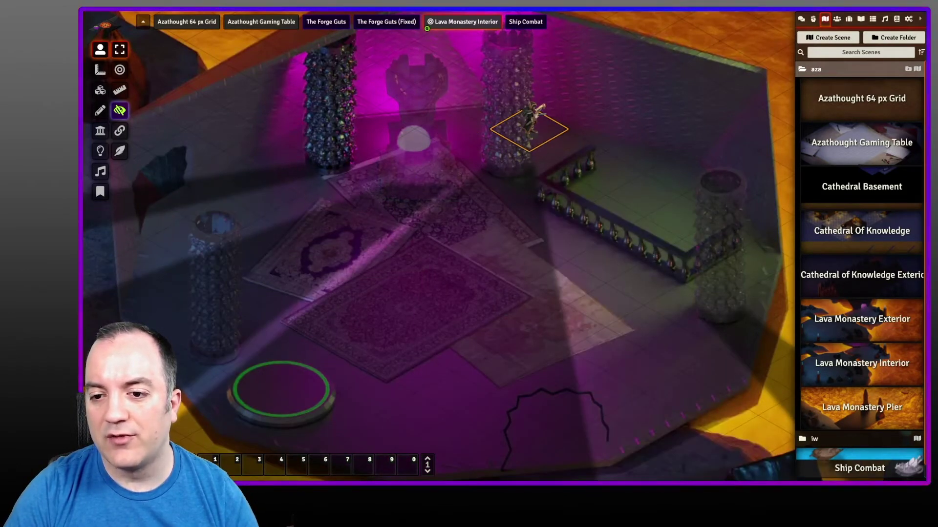
Walk the token away from the right-hand pillar to the open floor in front of the railing
key(Left)
key(Left)
key(Down)
key(Down)
key(Down)
key(Right)
key(Right)
key(Right)
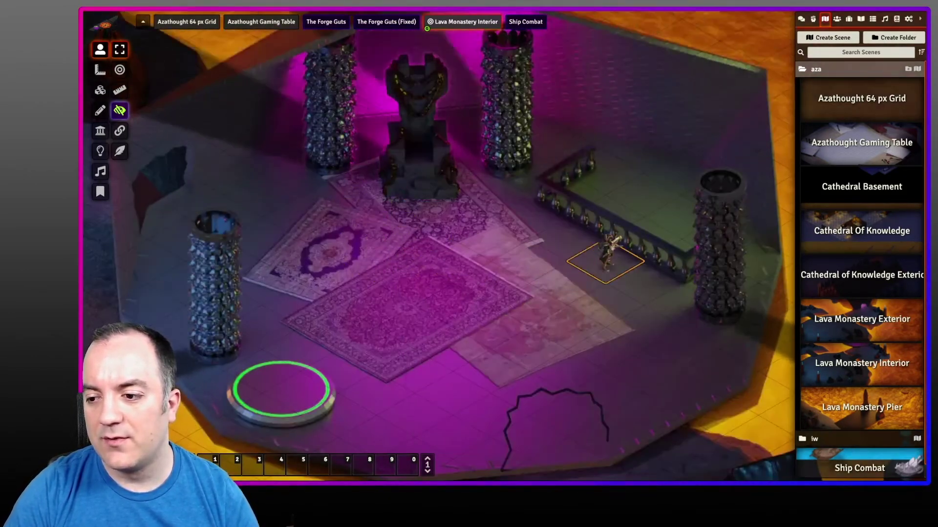
Walk the token away from the railing to the seam between the small rug and the large central rug
key(Up)
key(Up)
key(Right)
key(Up)
key(Up)
key(Left)
key(Left)
key(Left)
key(Left)
key(Left)
key(Left)
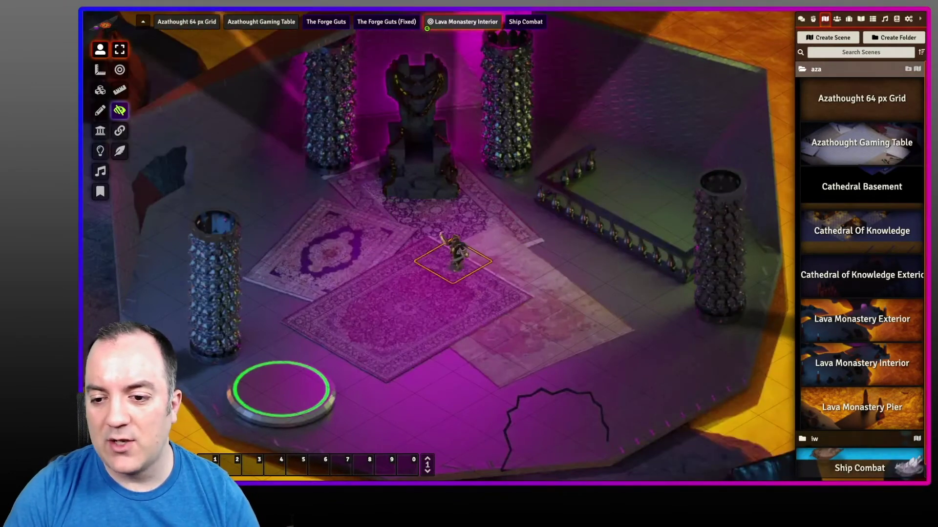
key(Up)
Deselect the token and set the scene's tile display to hidden
key(Escape)
scroll(507, 241, down, 3)
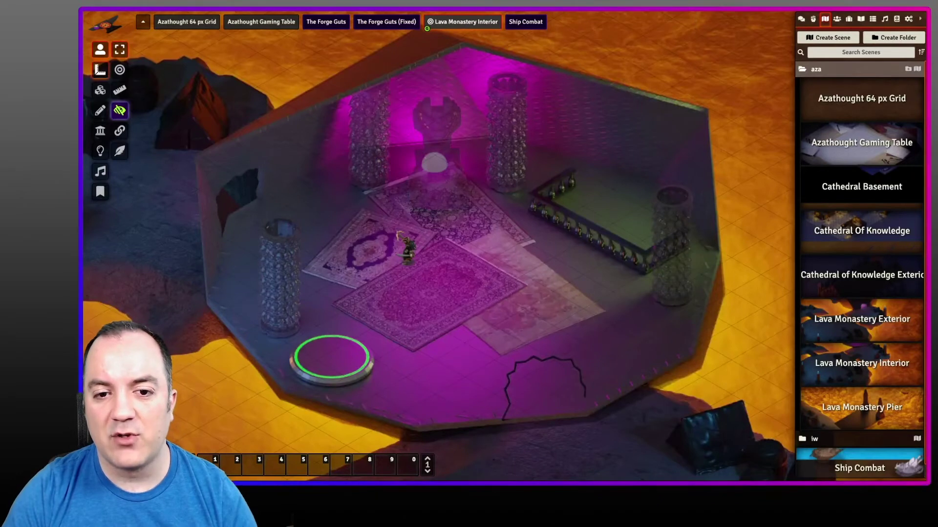
click(99, 90)
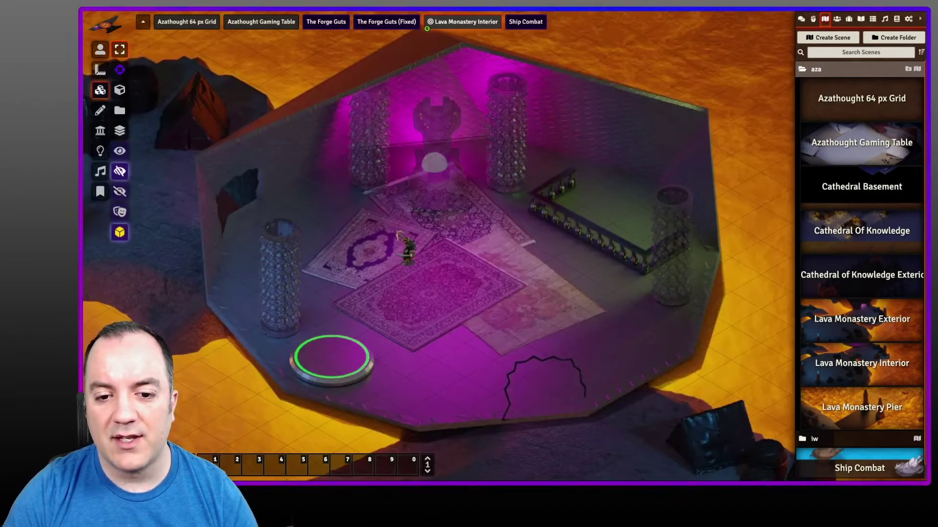
click(119, 192)
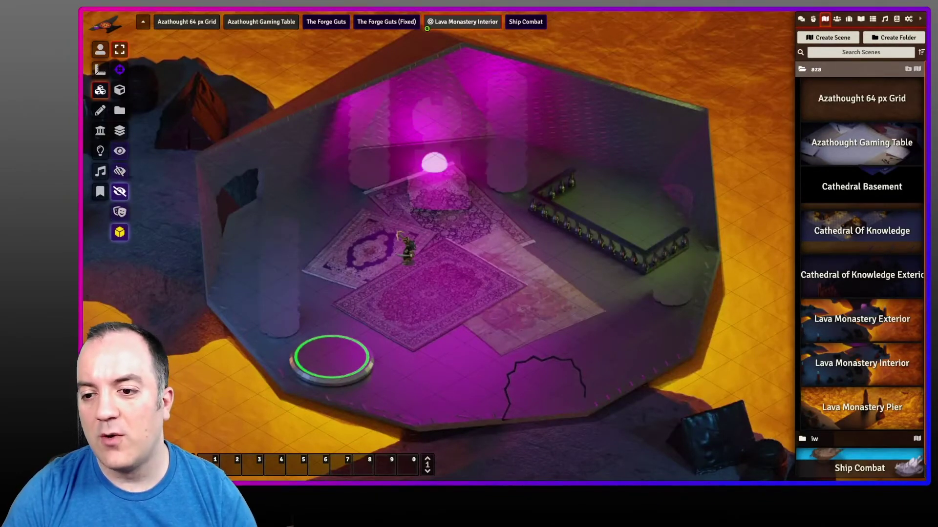
scroll(512, 230, up, 3)
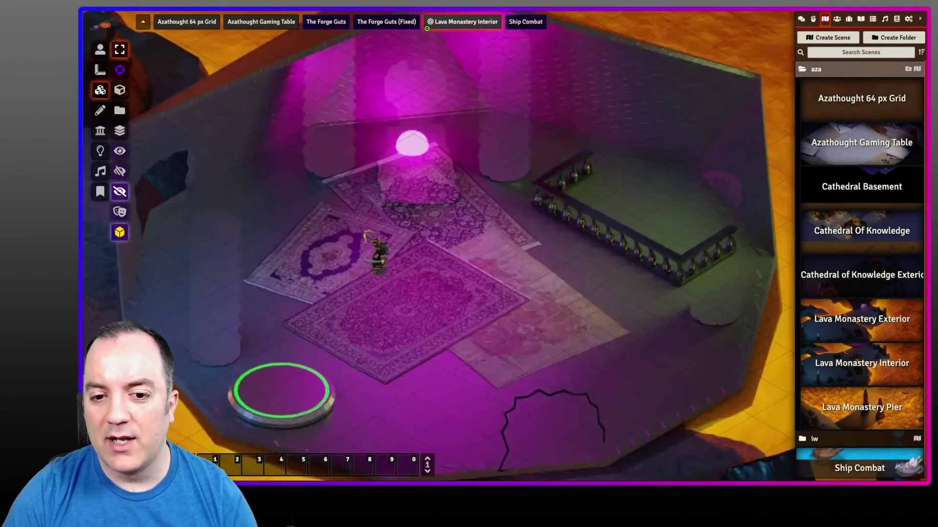
Cycle the tile display between semi-transparent, fully visible and hidden, finishing on hidden with its override enabled
click(120, 171)
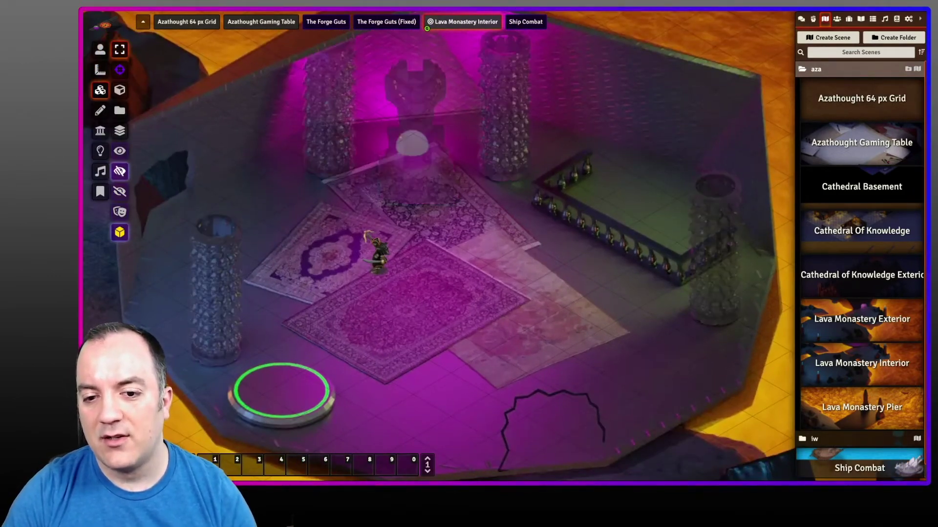
click(119, 171)
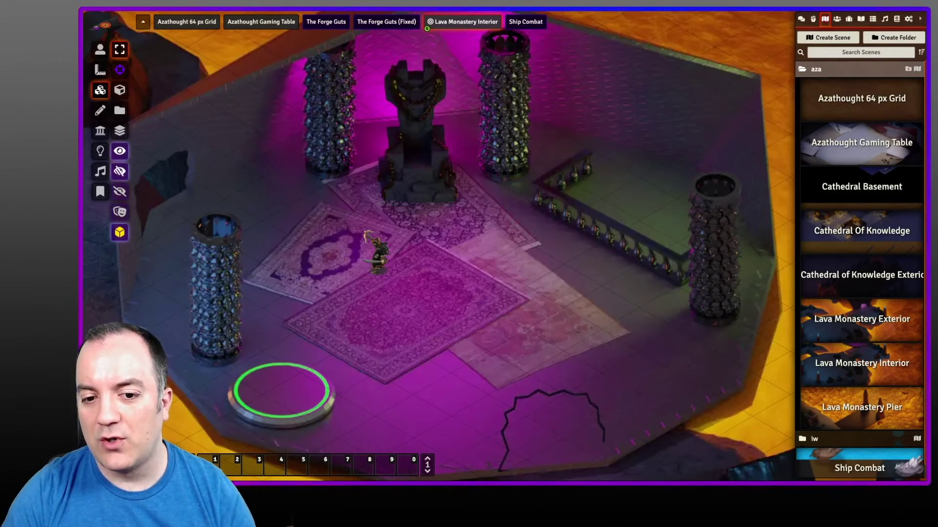
click(119, 171)
click(120, 191)
click(120, 171)
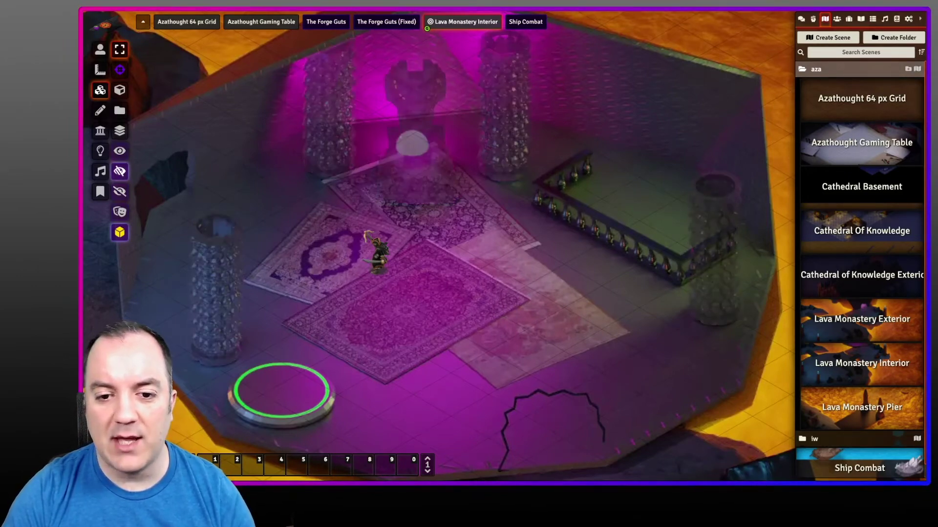
click(119, 151)
click(119, 171)
click(120, 191)
click(120, 171)
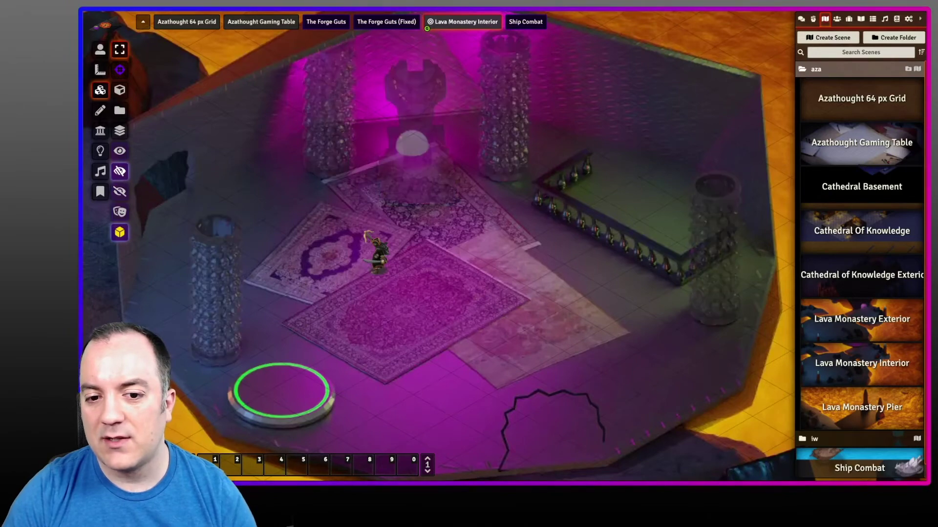
click(120, 151)
click(119, 171)
click(120, 191)
click(119, 171)
click(119, 150)
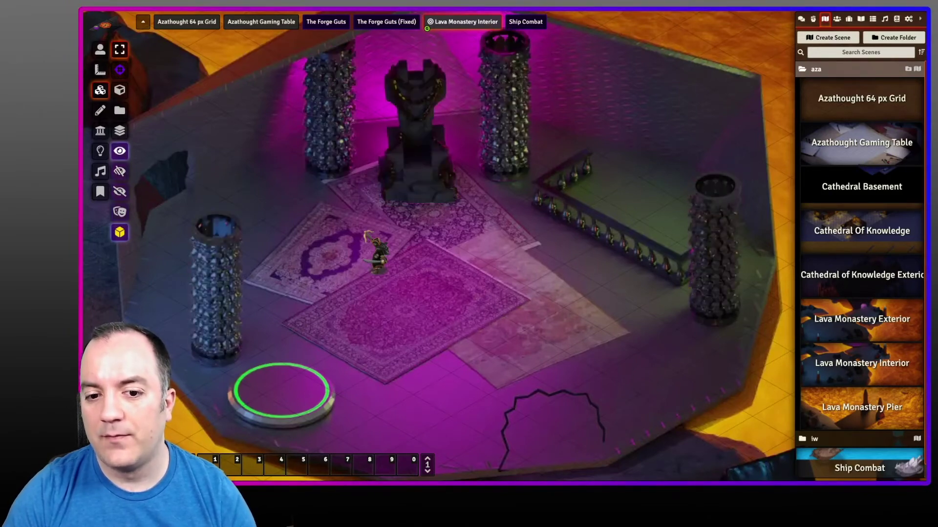
click(120, 171)
click(119, 192)
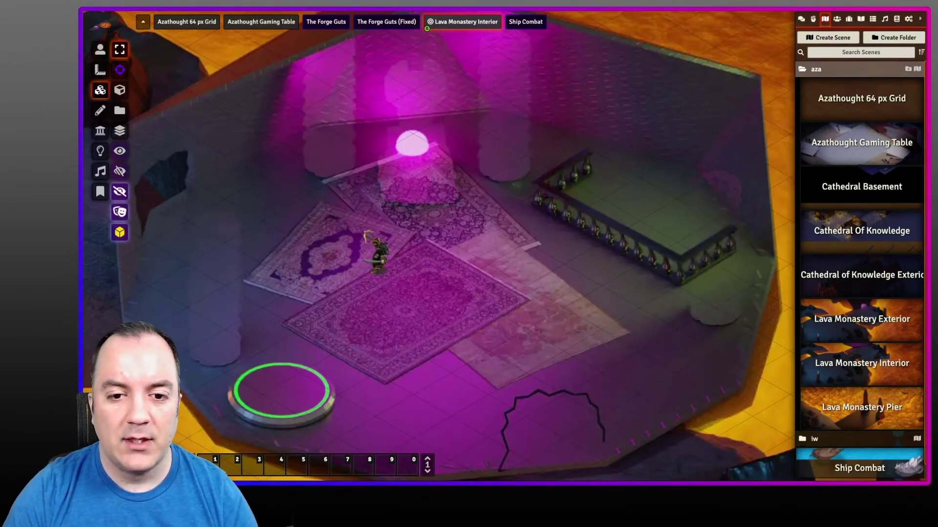
Select the token between the rugs to check its vision with the tiles hidden, then deselect it
click(100, 50)
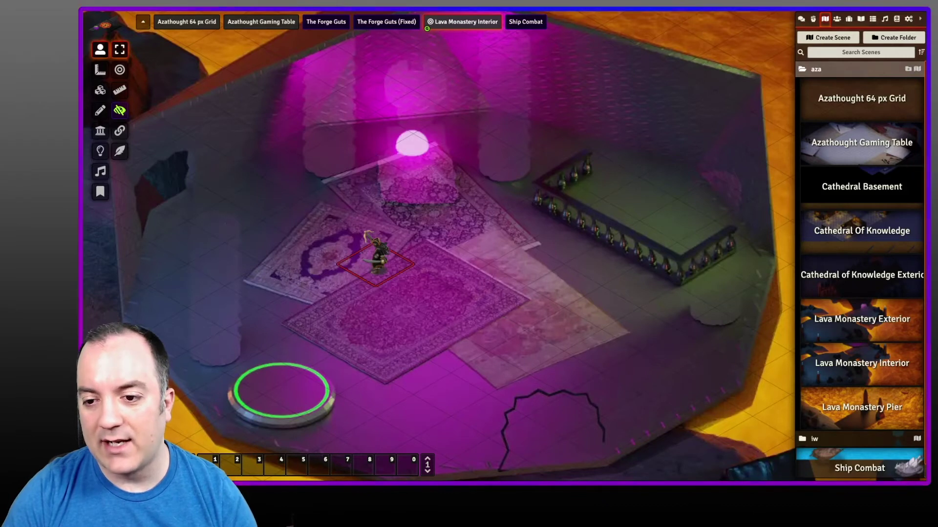
click(376, 257)
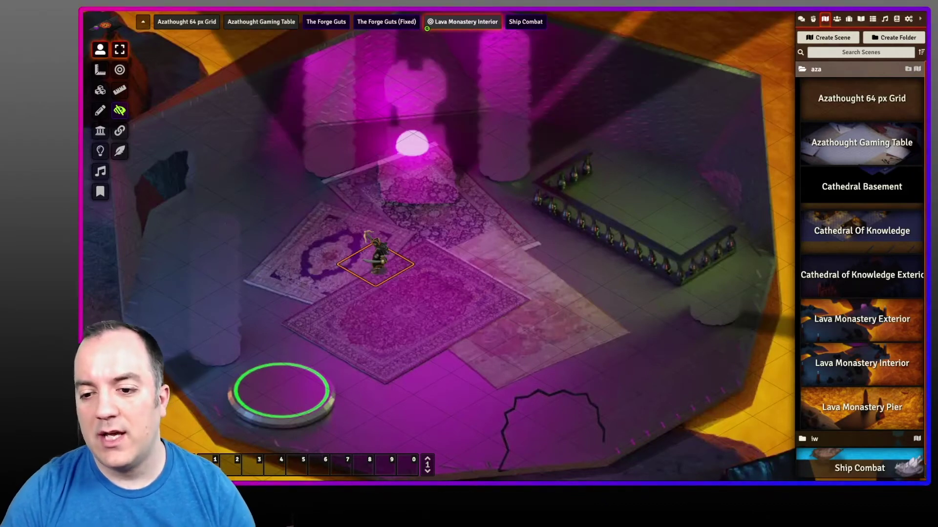
key(Escape)
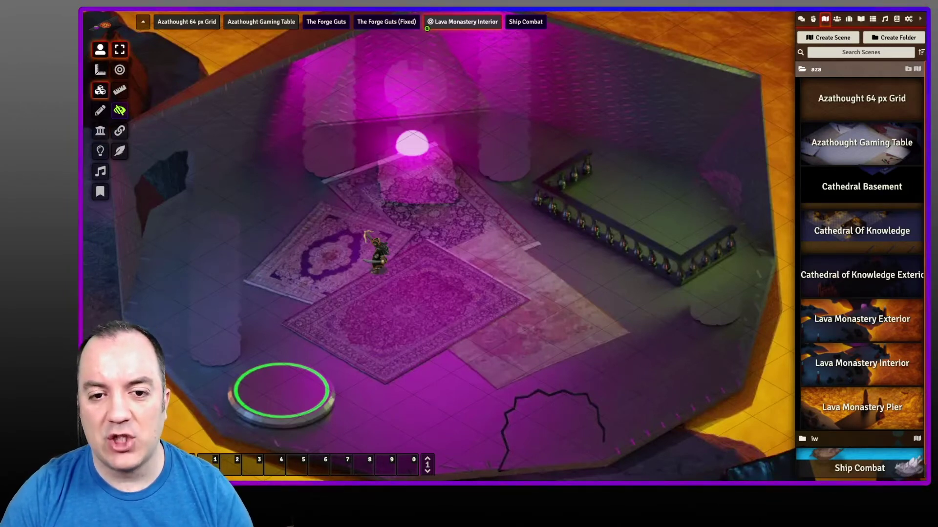
Re-enable token-driven tile visibility, select the token between the rugs and move it onto the small rug
click(100, 89)
click(100, 49)
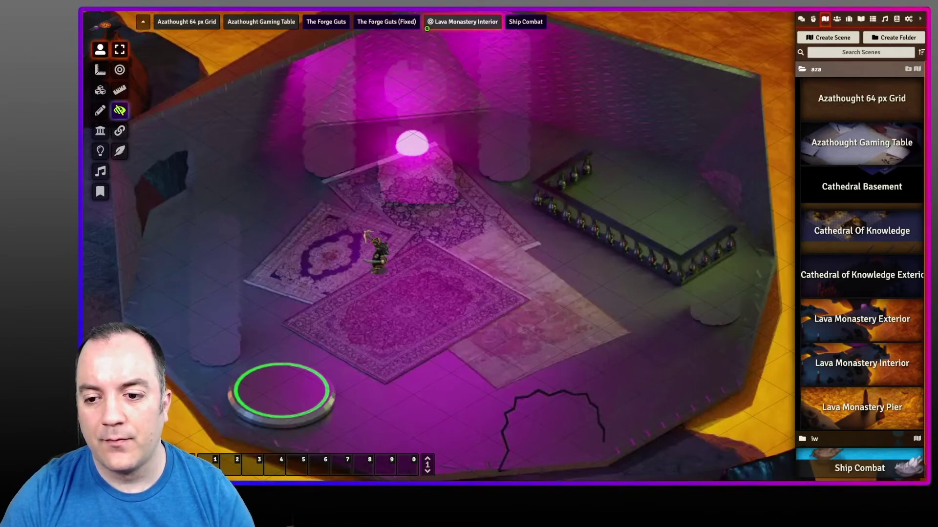
click(376, 257)
key(Up)
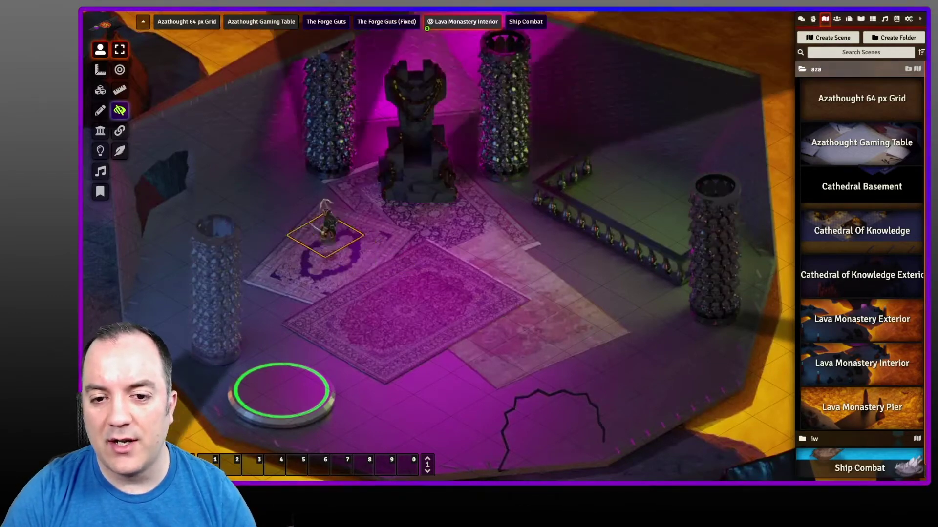
Walk the token around the small rug and back to the seam with the large central rug
key(Left)
key(Right)
key(Right)
key(Left)
key(Left)
key(Left)
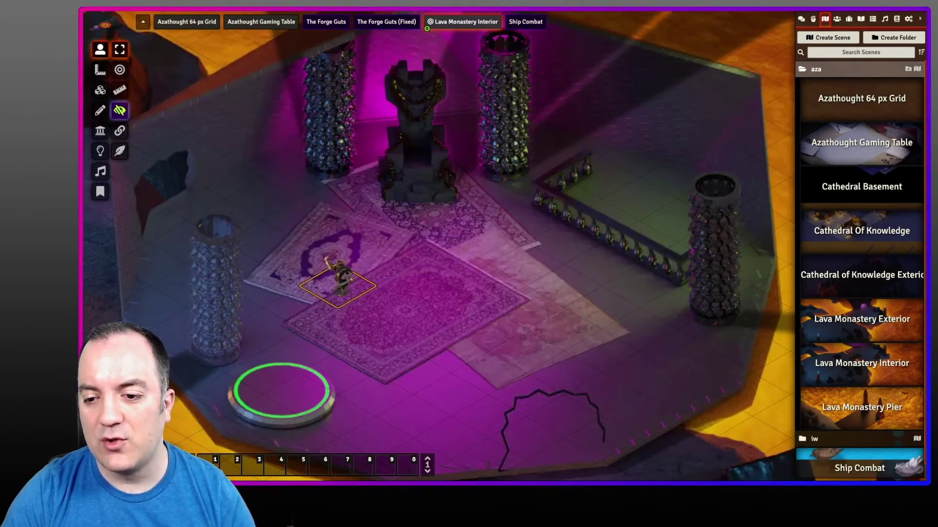
key(Down)
key(Right)
key(Right)
key(Up)
key(Left)
key(Down)
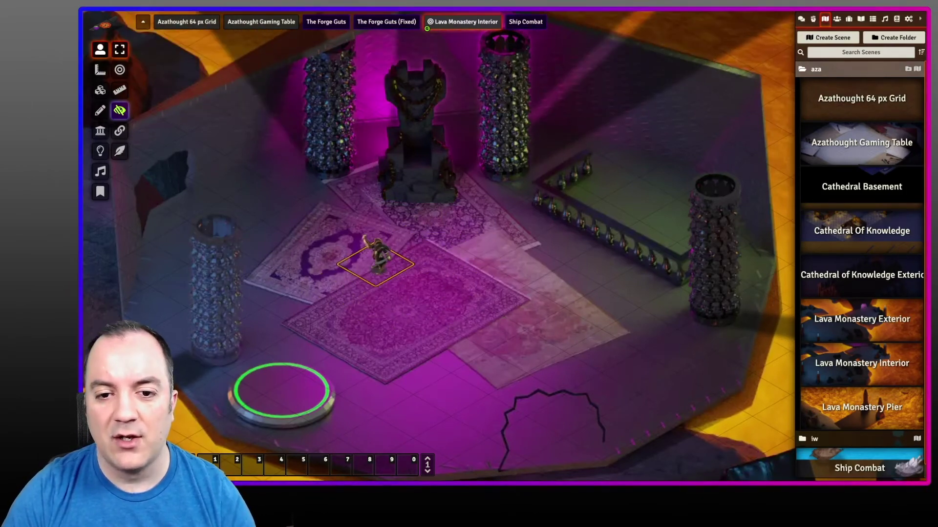
Turn off token-driven tile visibility and walk the token to the far left corner of the small rug
key(h)
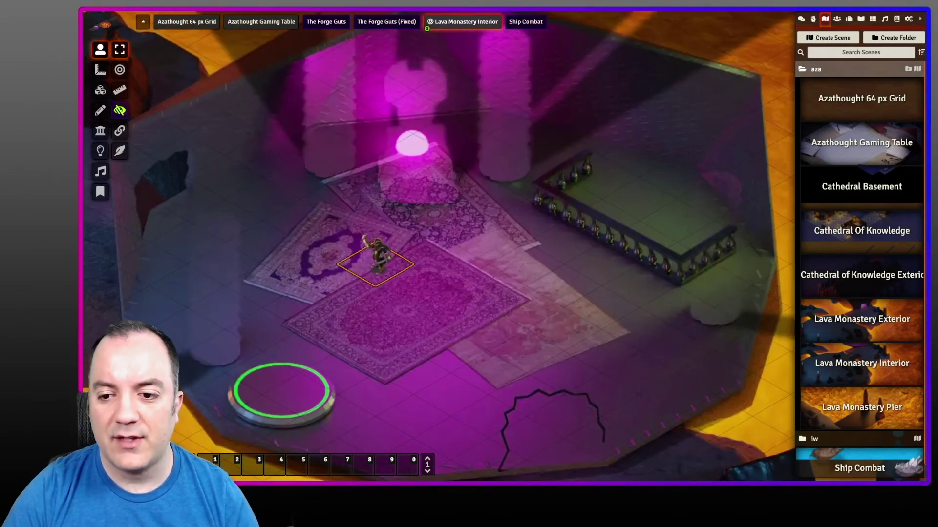
key(Up)
key(Up)
key(Left)
key(Left)
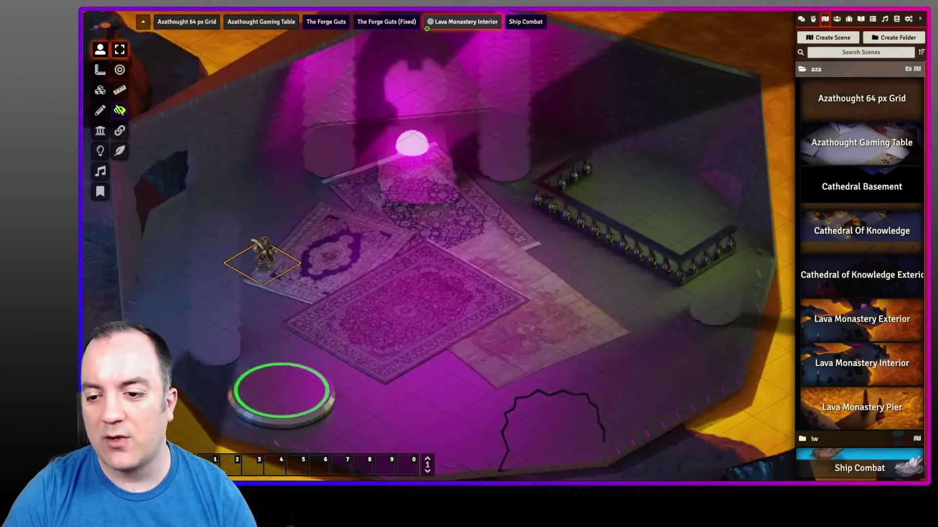
Walk the token back across the rugs to the small rug's edge nearest the large central rug
key(Down)
key(Down)
key(Down)
key(Right)
key(Right)
key(Left)
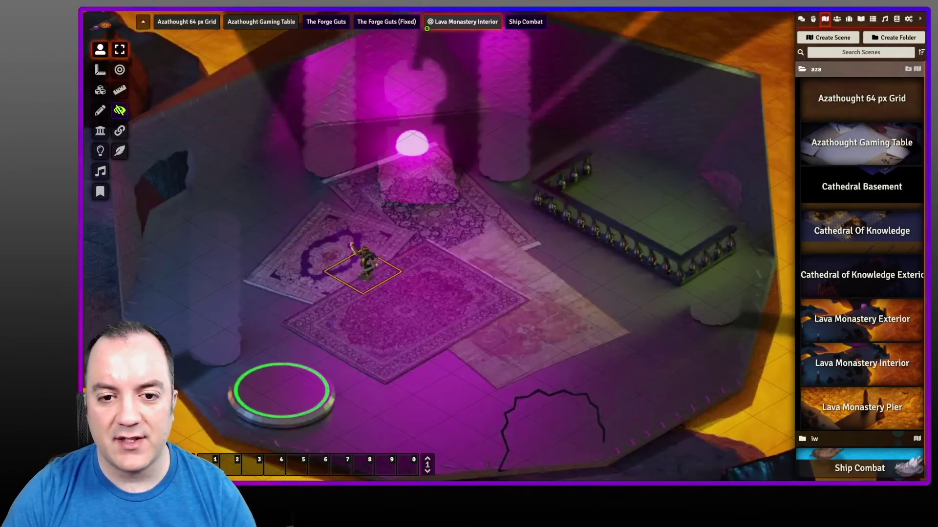
key(Down)
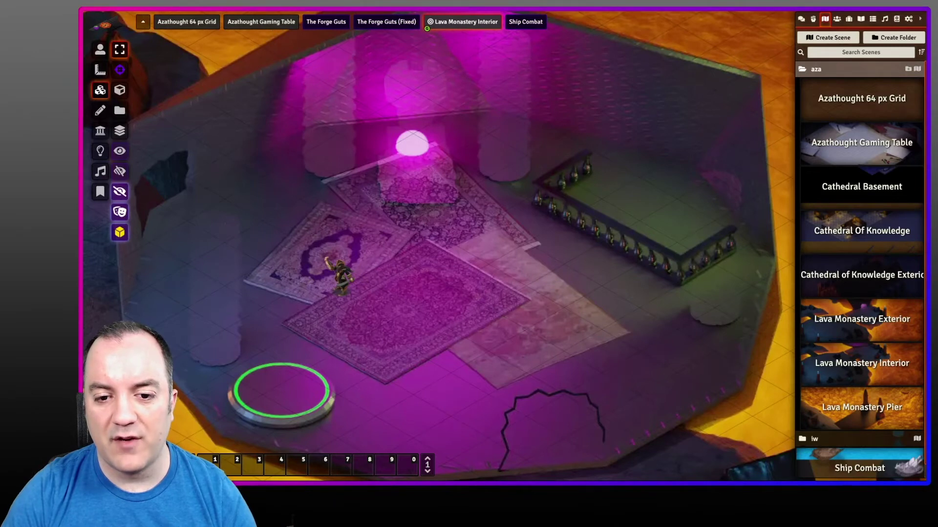
Set the tile display to semi-transparent, select the token and walk it to the rug in front of the throne
click(120, 171)
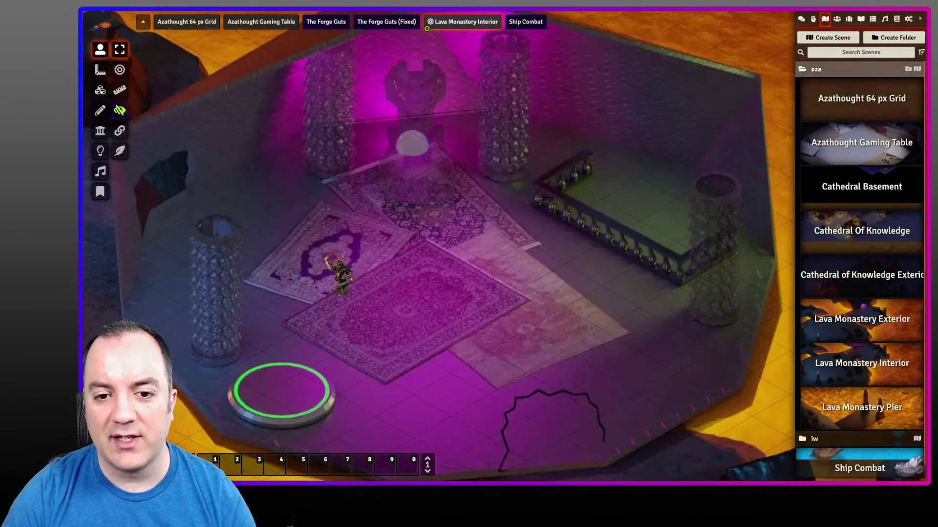
mouse_move(340, 278)
mouse_down()
mouse_move(303, 159)
mouse_move(290, 176)
mouse_move(188, 230)
mouse_move(187, 276)
mouse_move(225, 298)
mouse_move(339, 277)
mouse_up()
key(Right)
key(Right)
key(Right)
key(Right)
key(Up)
key(Up)
key(Up)
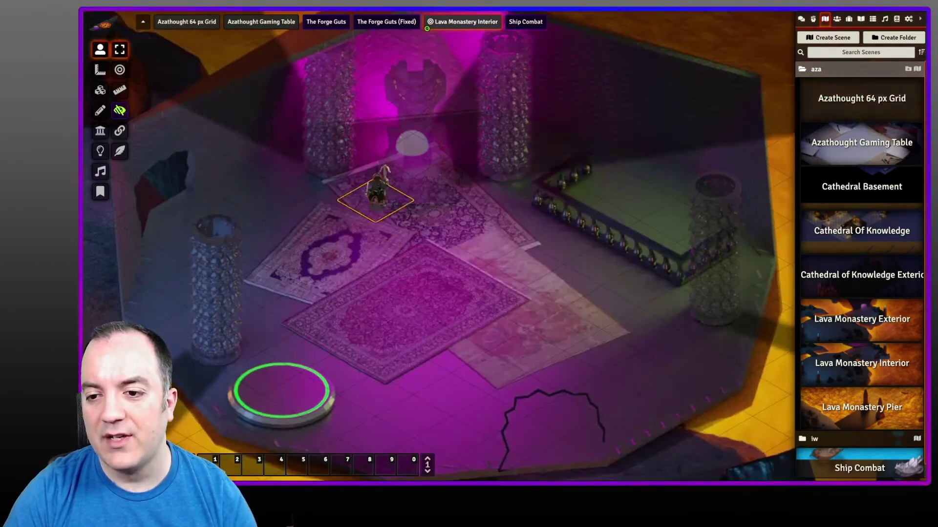
Walk the token around the throne area, finishing beside the pillar left of the throne
key(Right)
key(Right)
key(Down)
key(Down)
key(Left)
key(Up)
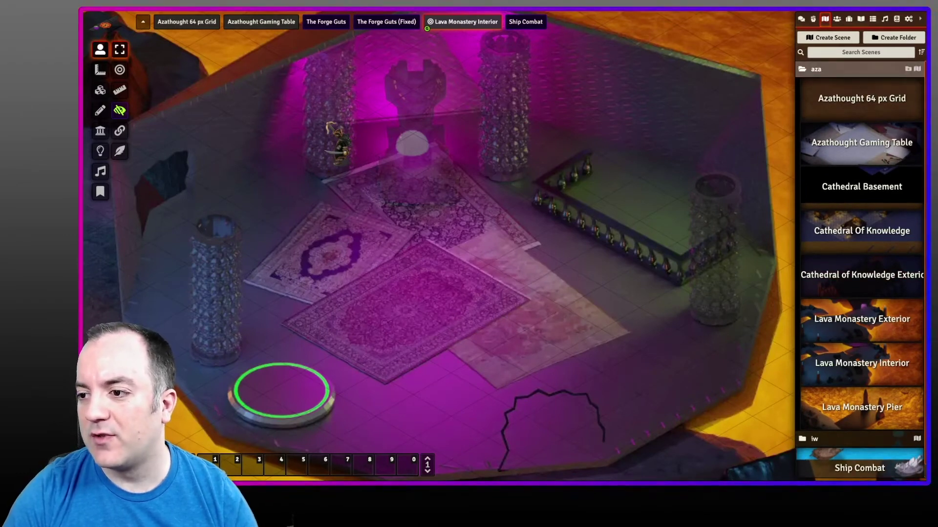
Collapse the aza scene folder, expand the iw folder and activate The Forge Guts scene
click(850, 68)
click(814, 85)
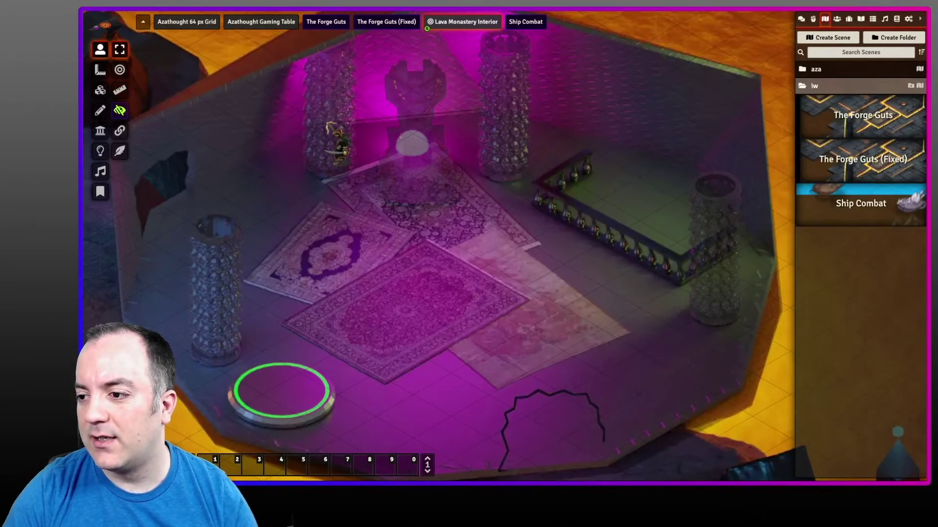
right_click(862, 115)
click(831, 158)
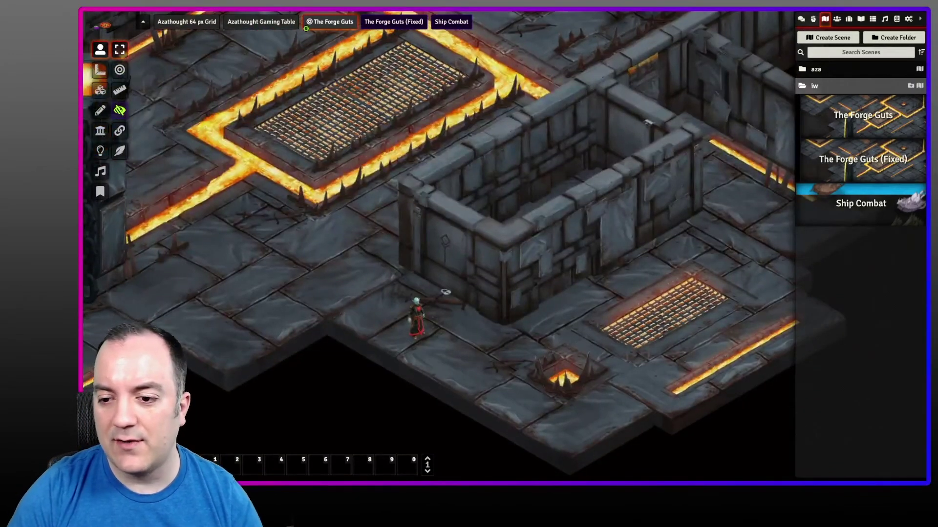
Show The Forge Guts tiles as semi-transparent and examine the walls around the central room, returning to the token layer
click(101, 90)
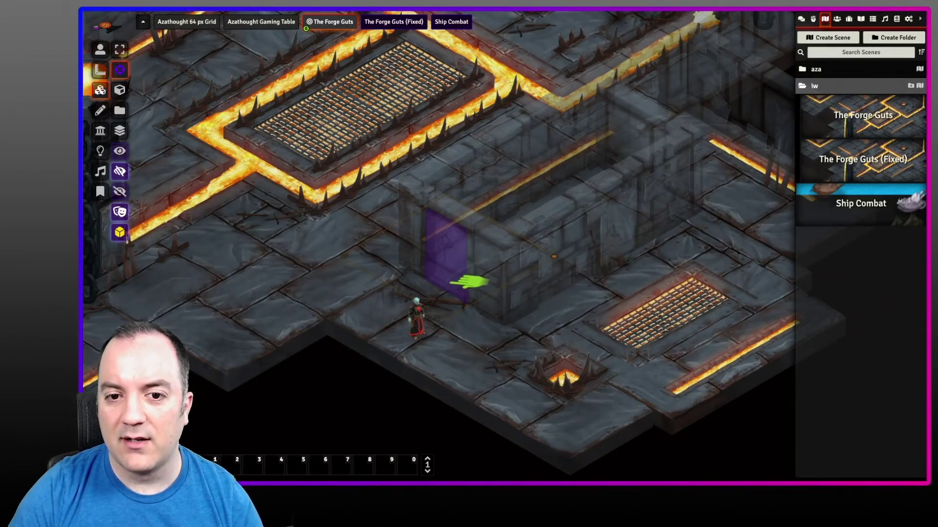
click(100, 50)
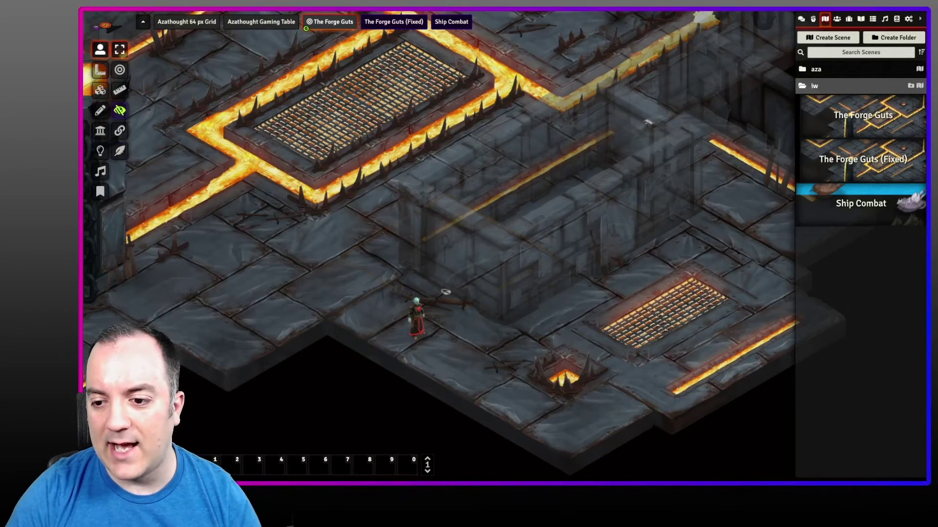
click(100, 131)
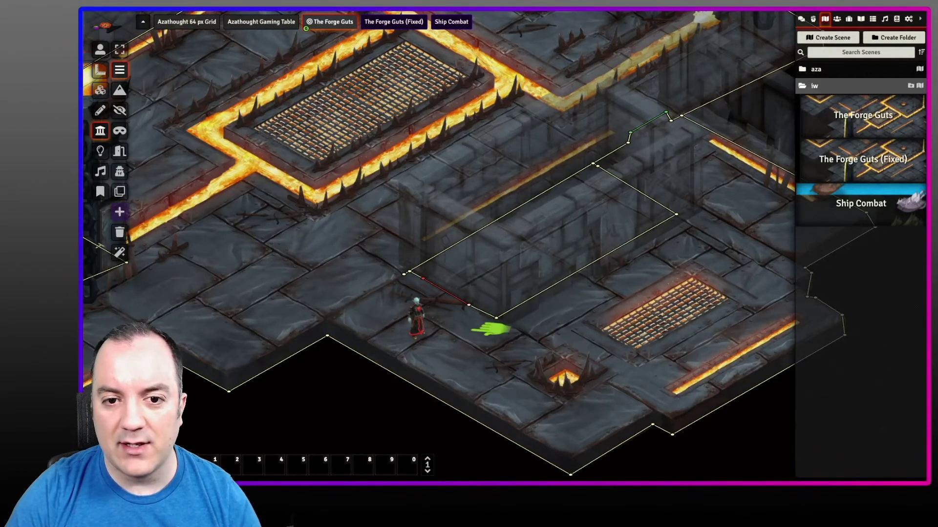
click(99, 49)
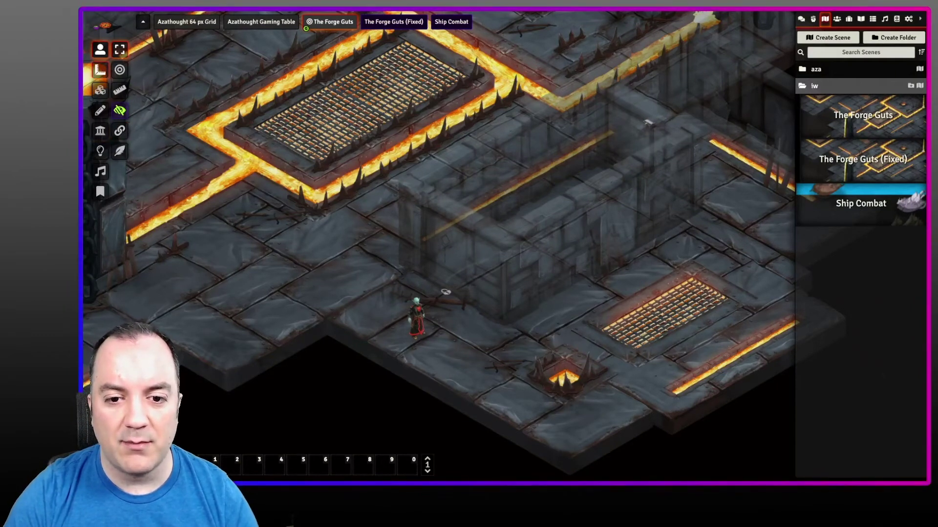
Select the token from the token layer and walk it away from the room's door onto the open floor beyond the room
click(100, 89)
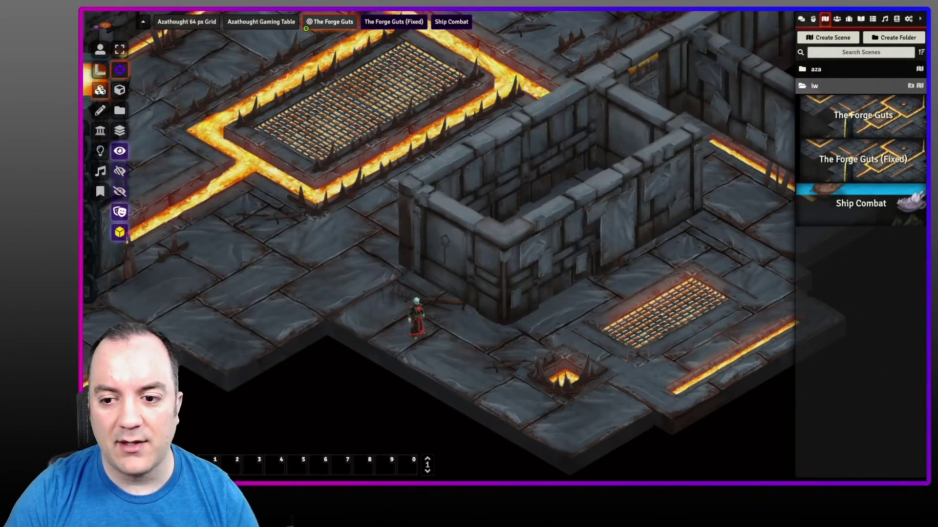
click(100, 49)
click(417, 322)
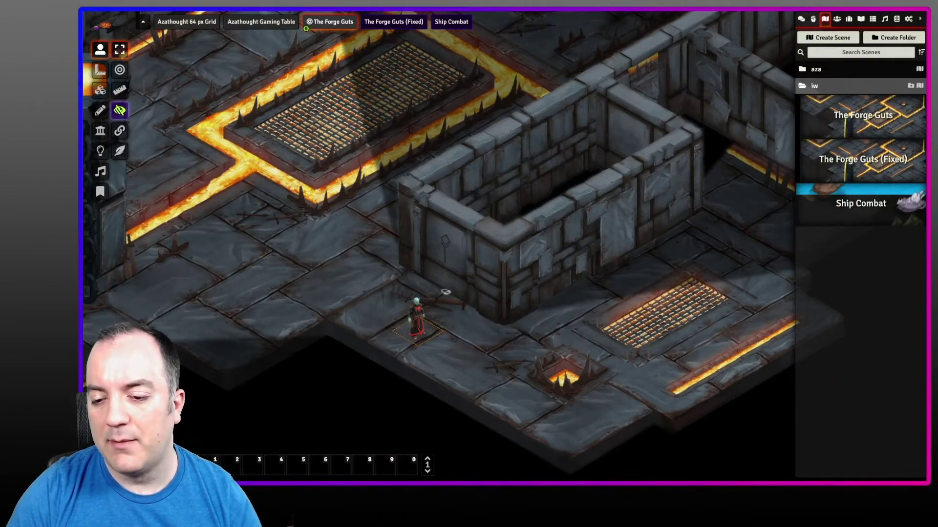
key(Up)
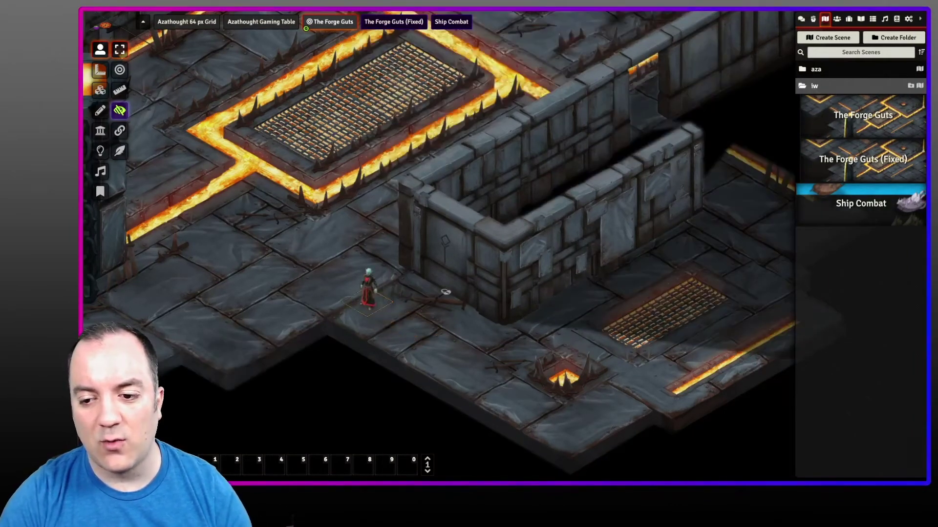
key(Up)
key(Up)
key(Up)
key(Up)
key(Left)
key(Left)
key(Left)
key(Left)
key(Down)
key(Right)
key(Right)
key(Right)
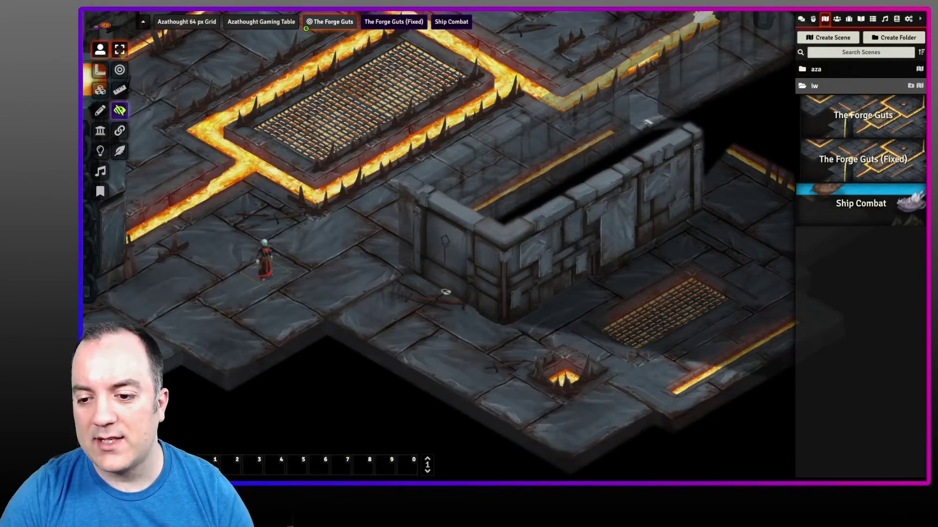
Walk the token back past the room's door to the near side of the small fire pit
key(Down)
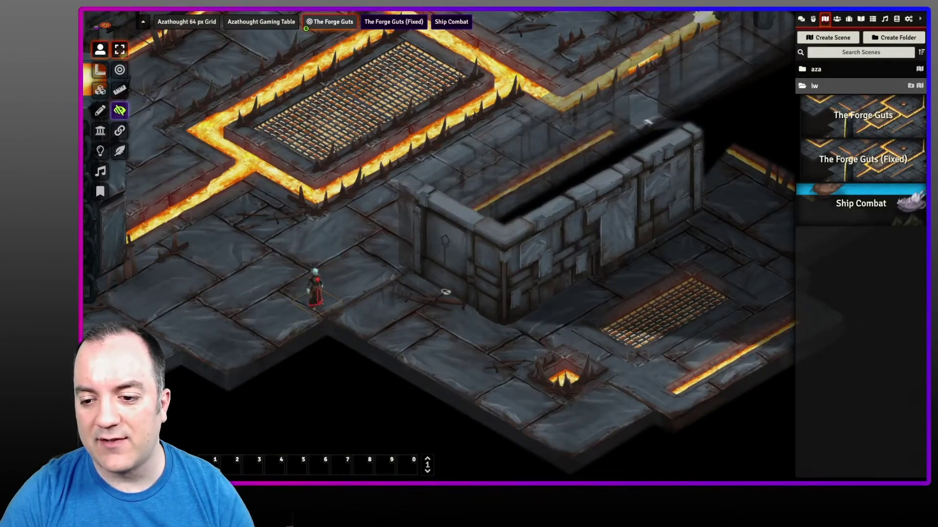
key(Down)
key(Down)
key(Down)
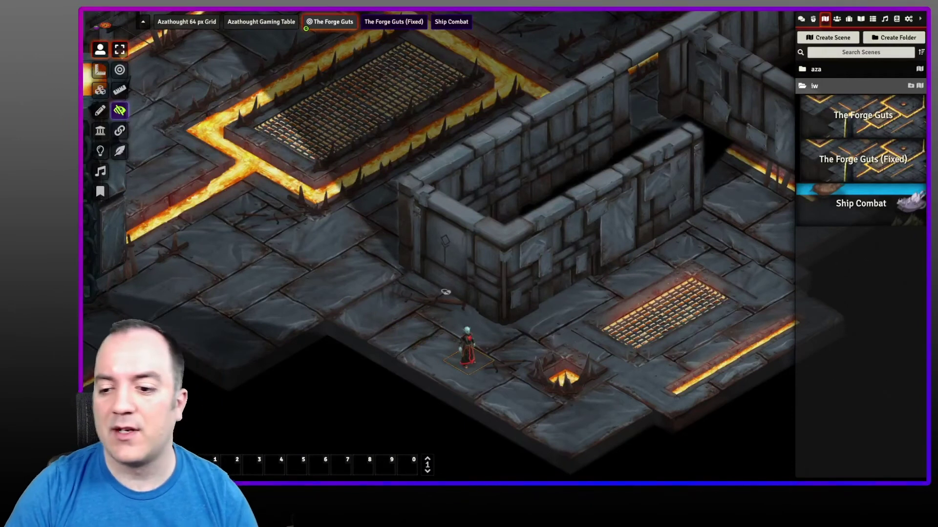
key(Down)
key(Right)
key(Up)
key(Left)
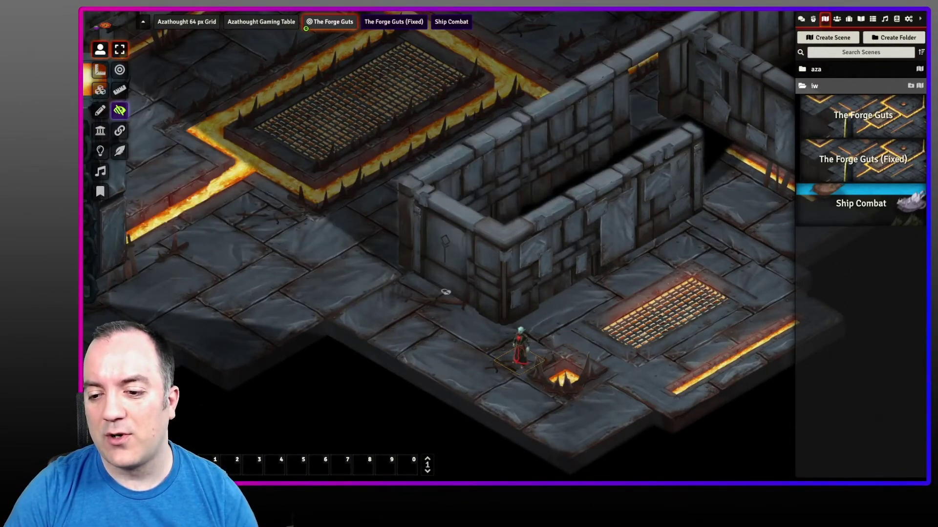
Step the token back and forth between the fire pit and the room's corner to test the door tile's visibility
key(Right)
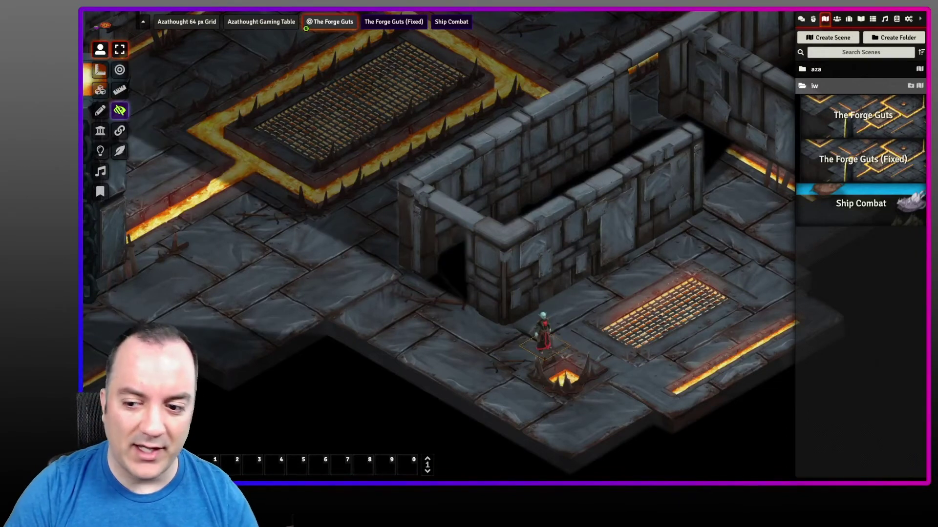
key(Left)
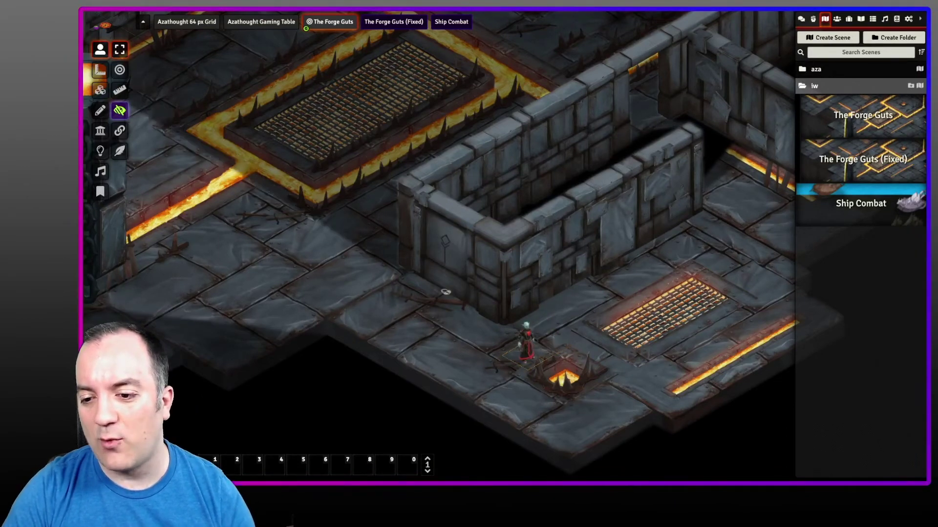
key(Right)
key(Left)
key(Right)
key(Left)
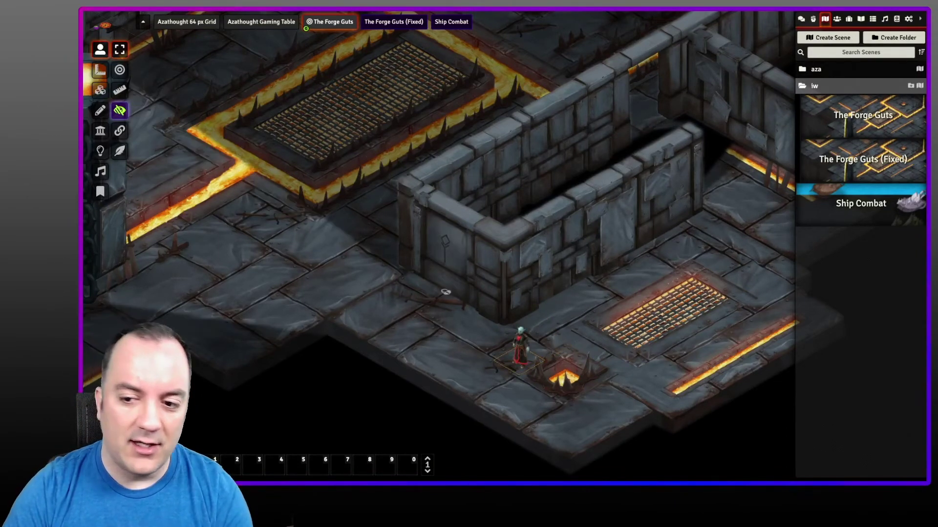
key(Right)
key(Left)
key(Right)
key(Left)
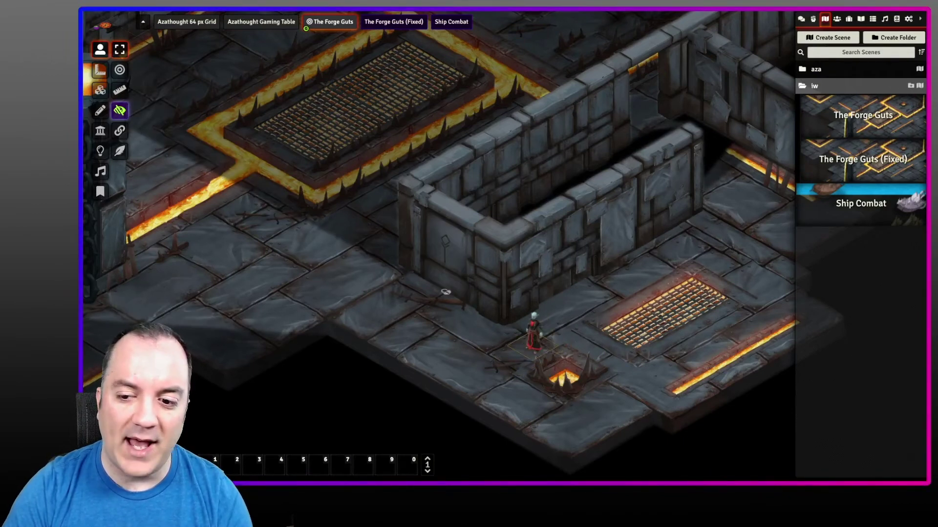
Walk the token to the room's door and back to the fire pit, stopping on the floor just short of the pit
key(Up)
key(Up)
key(Up)
key(Up)
key(Up)
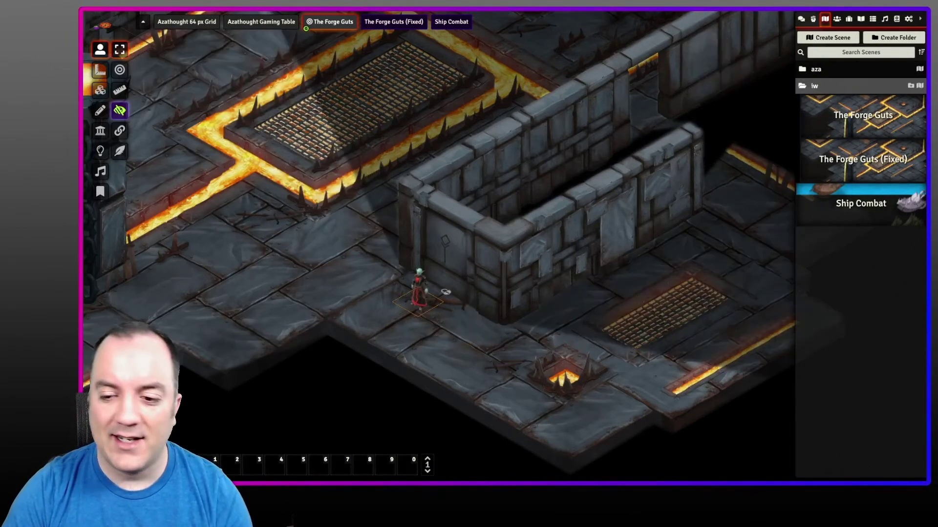
key(Down)
key(Down)
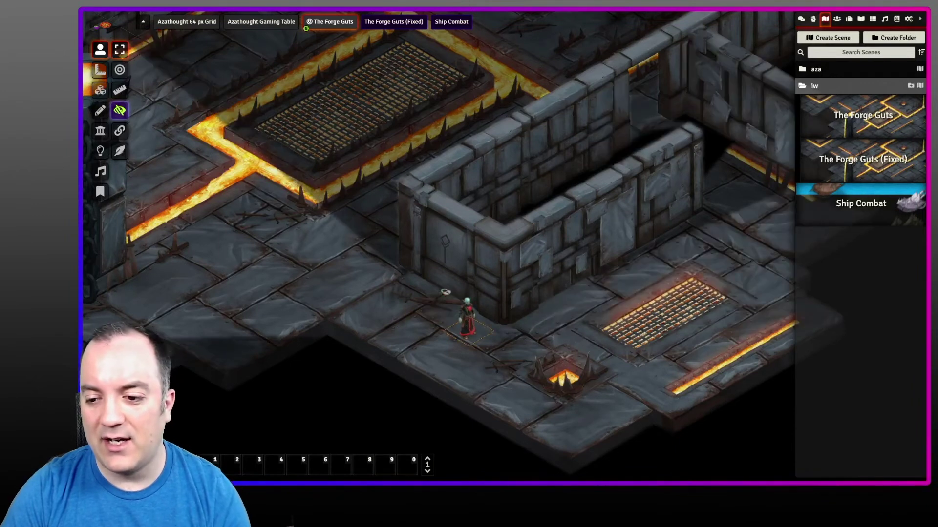
key(Down)
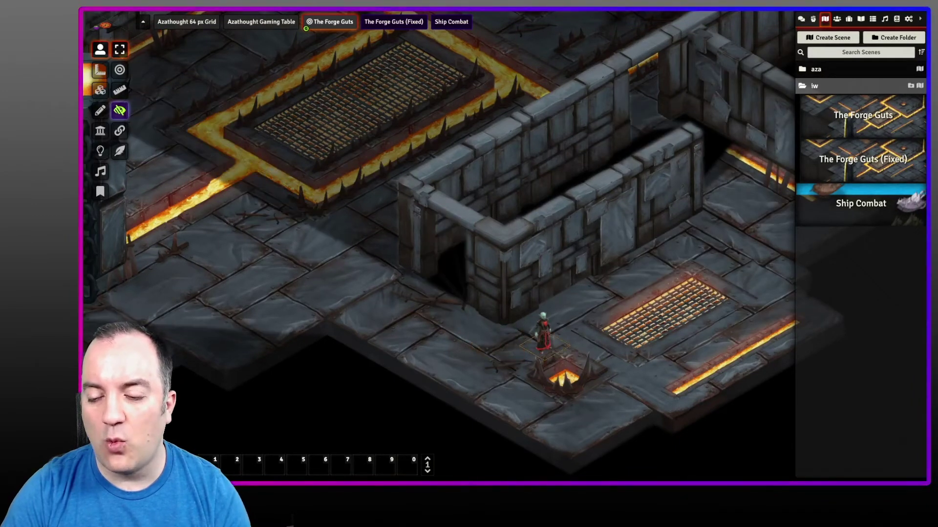
key(Left)
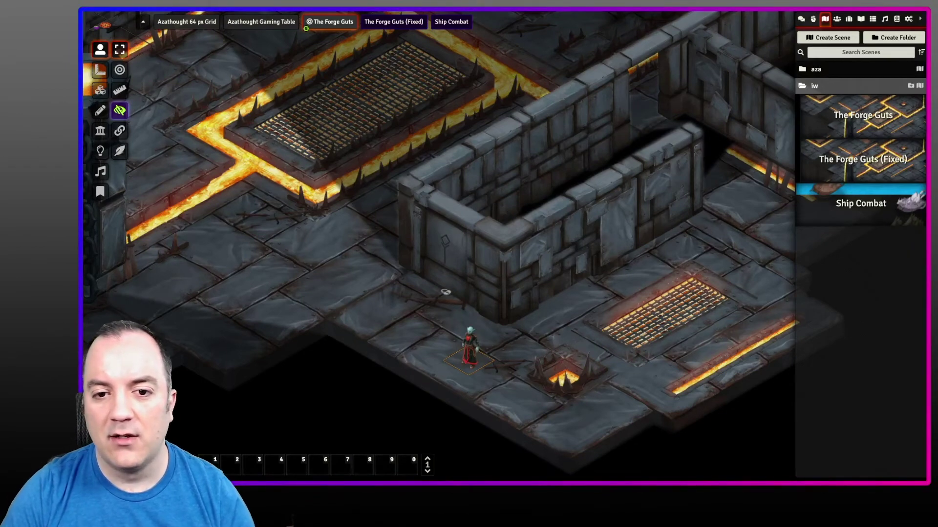
Link the door tile to the room's front wall tile in its configuration, update it and return to the token layer
click(100, 90)
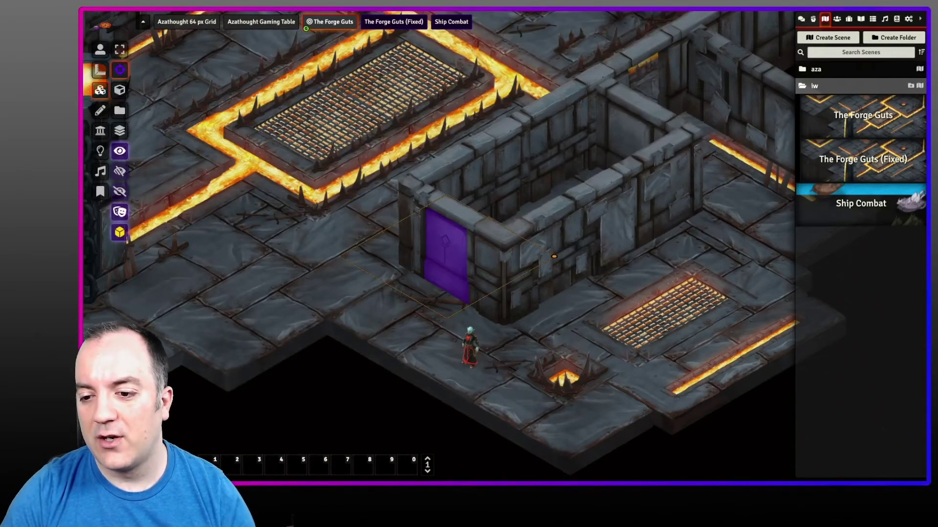
double_click(446, 256)
drag(507, 190, 562, 60)
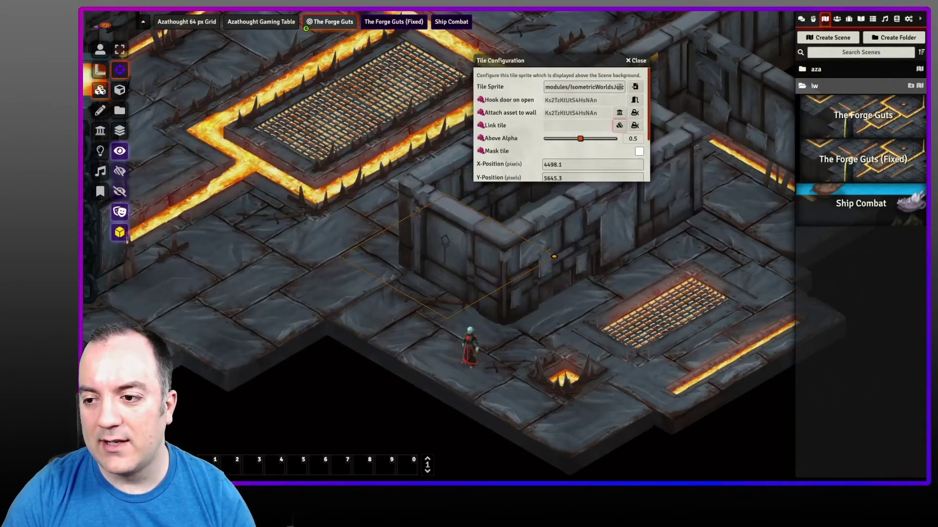
click(619, 125)
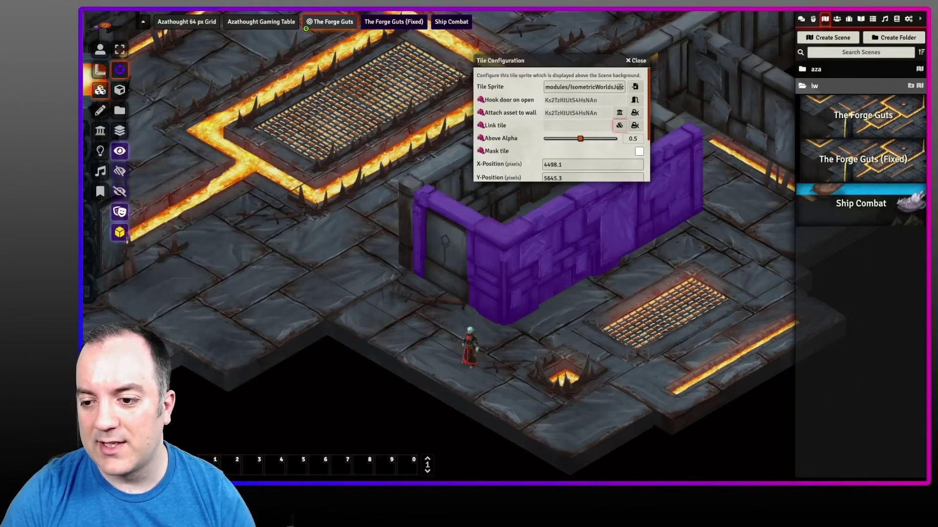
scroll(560, 127, down, 2)
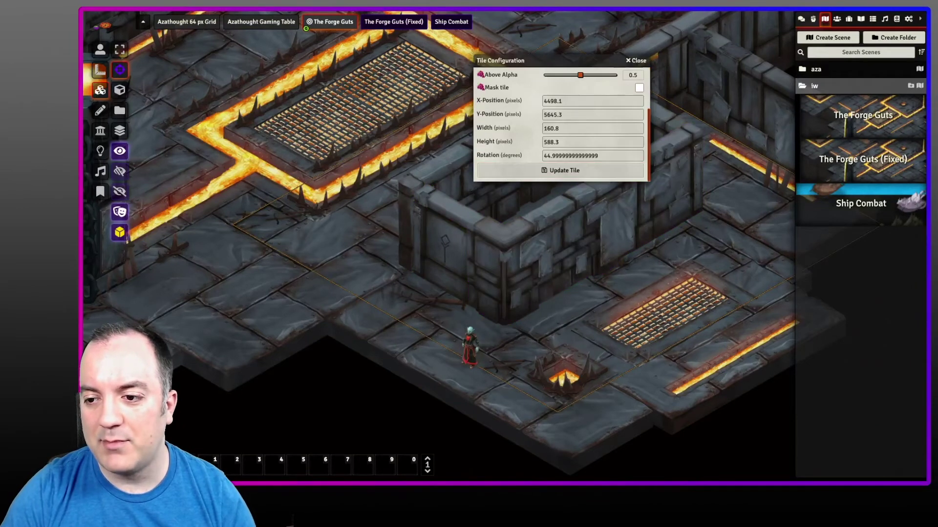
click(560, 170)
click(100, 49)
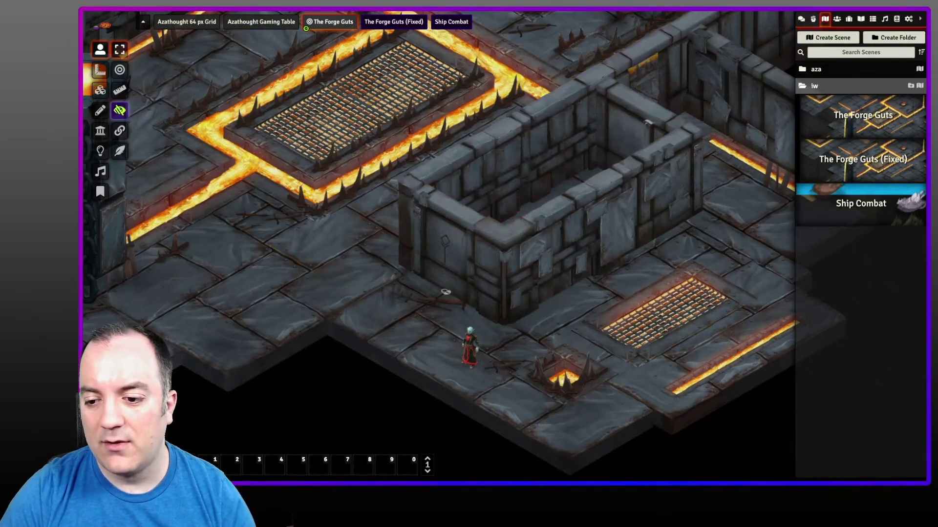
Select the token, walk it out to the open floor beyond the room and bring it back in front of the door
click(468, 349)
key(Left)
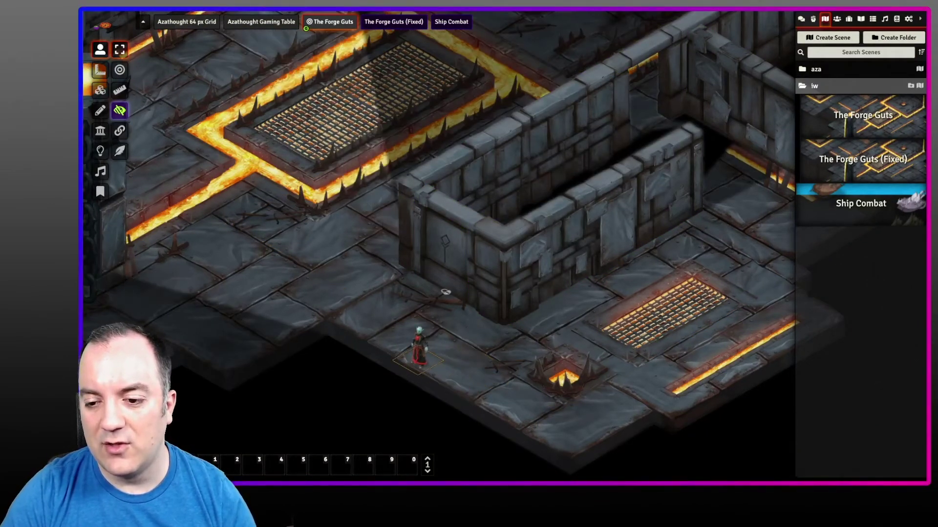
key(Up)
key(Up)
key(Left)
key(Left)
key(Left)
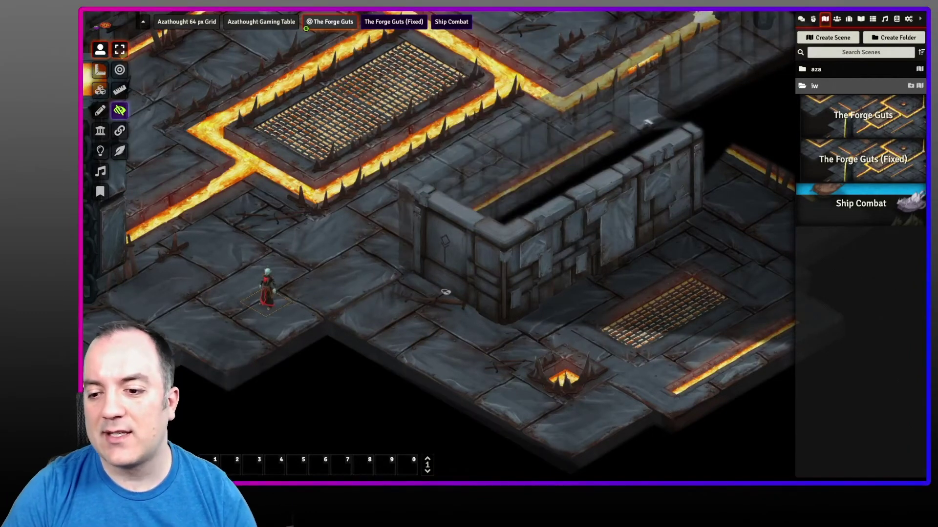
key(Right)
key(Down)
key(Right)
key(Right)
key(Down)
key(Down)
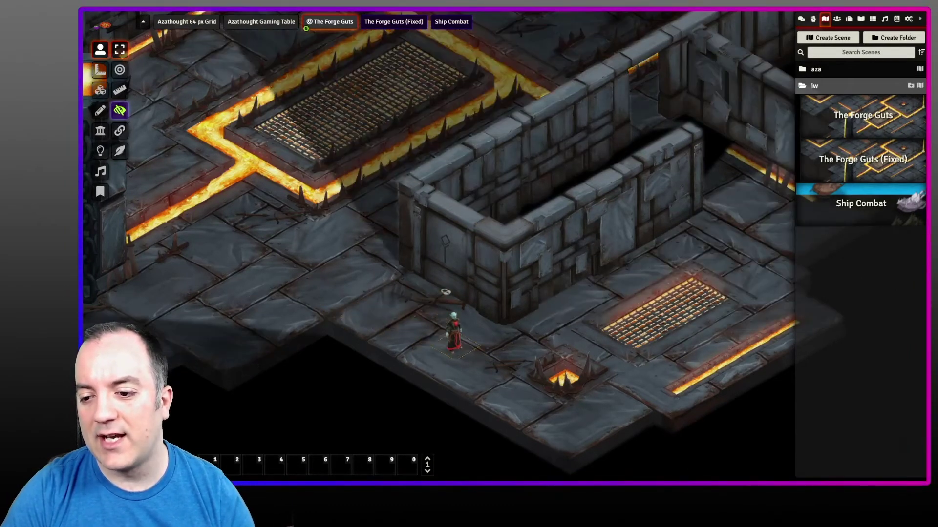
Walk the token past the fire pit to the near corner of the glowing floor grate beside the room
key(Left)
key(Left)
key(Down)
key(Right)
key(Right)
key(Down)
key(Down)
key(Right)
key(Right)
key(Right)
key(Right)
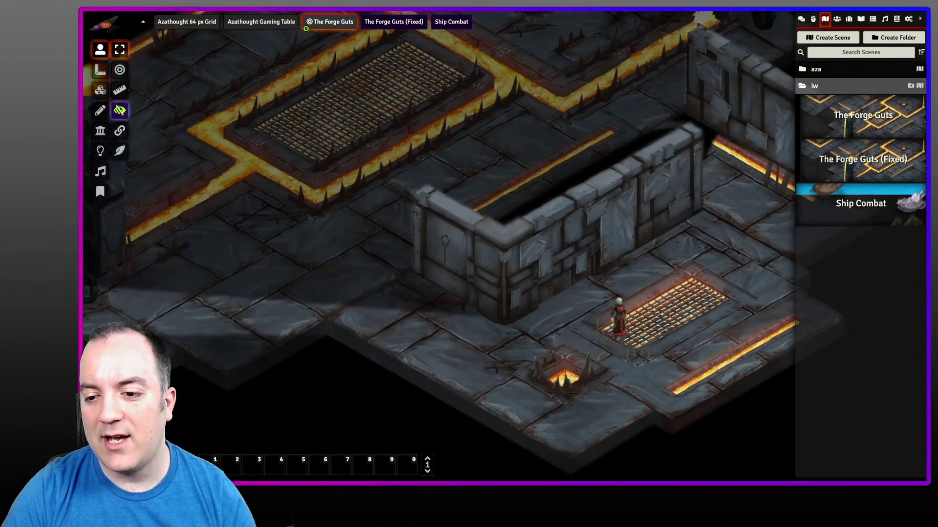
Walk the token around the fire pit and up between the glowing grate and the room's long front wall
key(Left)
key(Left)
key(Down)
key(Down)
key(Right)
key(Up)
key(Up)
key(Right)
key(Right)
key(Up)
key(Right)
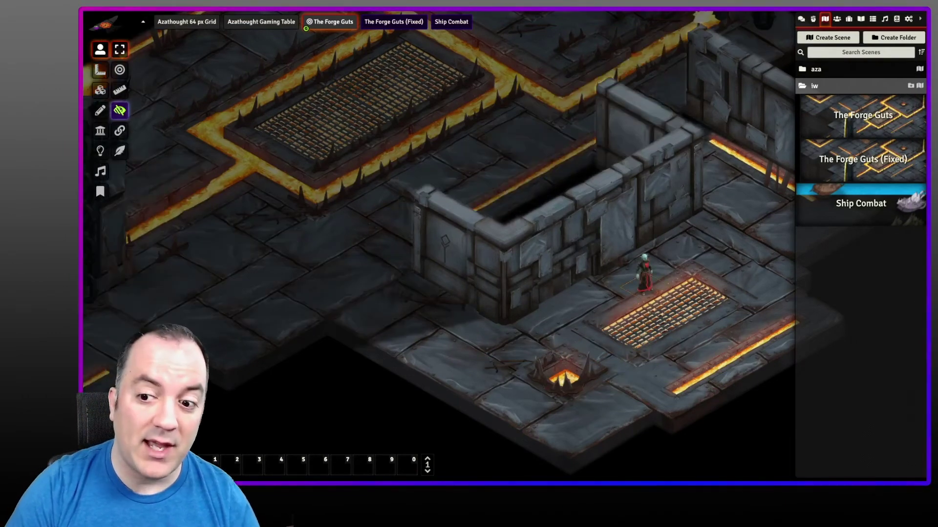
Walk the token back along the front wall toward the door and return it to the fire pit
key(Left)
key(Left)
key(Left)
key(Left)
key(Left)
key(Down)
key(Down)
key(Up)
key(Up)
key(Left)
key(Down)
key(Right)
key(Right)
key(Right)
key(Right)
key(Right)
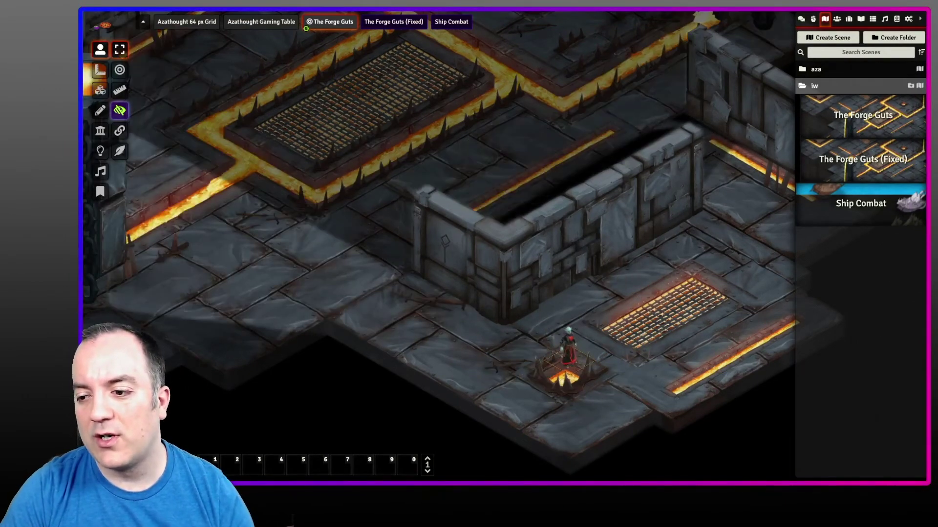
Walk the token from the fire pit past the glowing grate to the floor near the room's far end
key(Up)
key(Right)
key(Right)
key(Right)
key(Right)
key(Down)
key(Down)
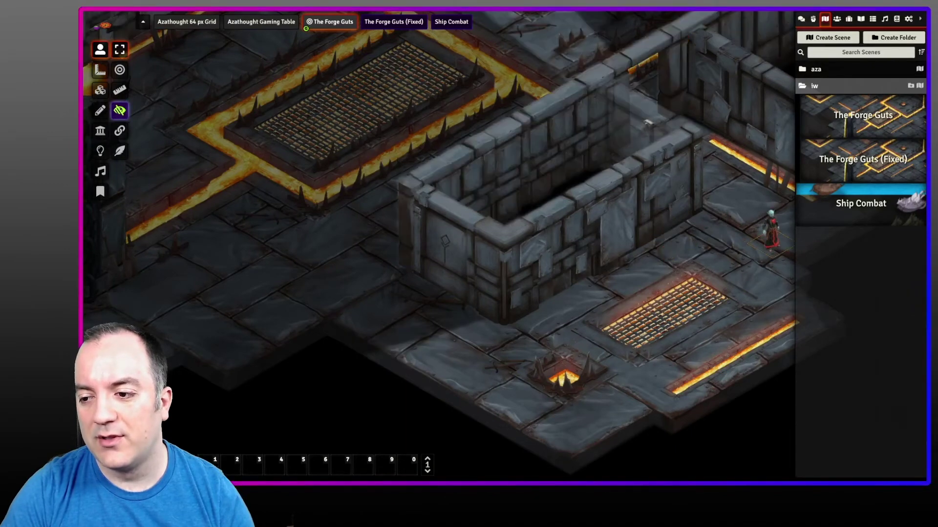
Walk the token along the lava strip and around the room's far end to its back corner
key(Right)
key(Up)
key(Up)
key(Up)
key(Right)
key(Up)
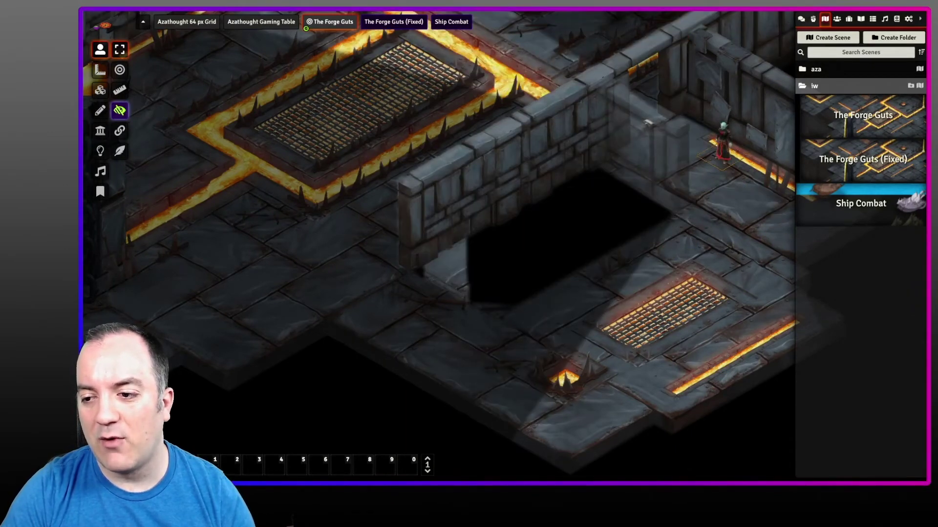
key(Up)
key(Left)
key(Up)
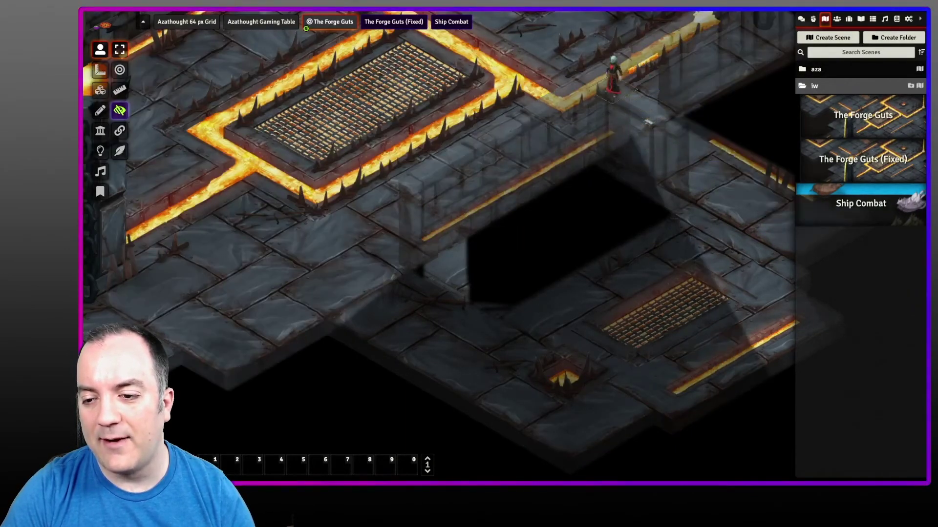
Walk the token along the outside of the room's back wall and around to the floor beside the door
key(Left)
key(Left)
key(Left)
key(Left)
key(Left)
key(Down)
key(Left)
key(Left)
key(Left)
key(Left)
key(Down)
key(Down)
key(Down)
key(Down)
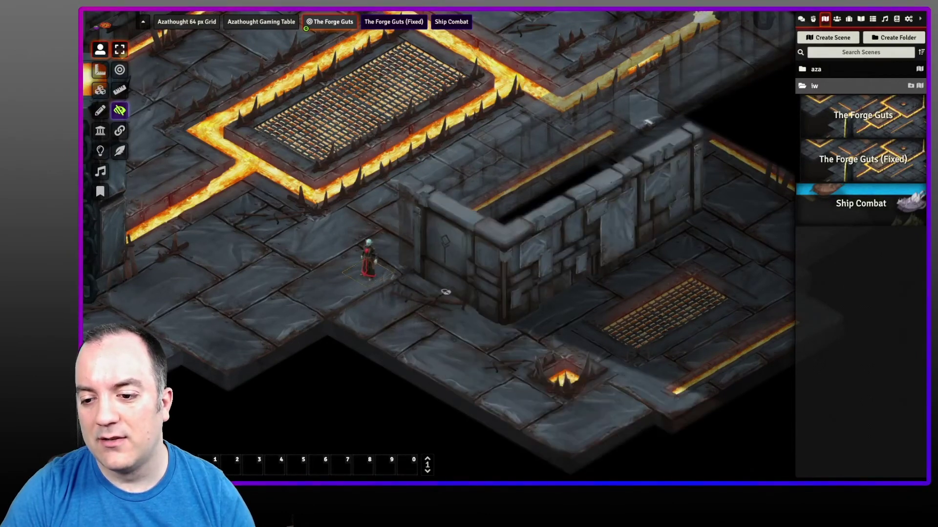
Loop the token through the area in front of the door and up beside the lava channel at the back wall's end
key(Left)
key(Down)
key(Down)
key(Down)
key(Right)
key(Right)
key(Up)
key(Up)
key(Up)
key(Up)
key(Up)
key(Up)
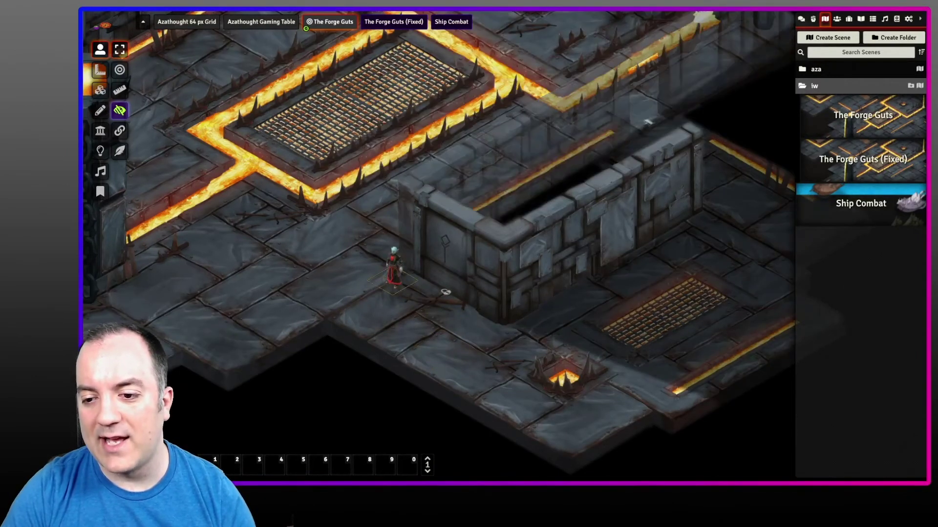
key(Right)
key(Right)
key(Up)
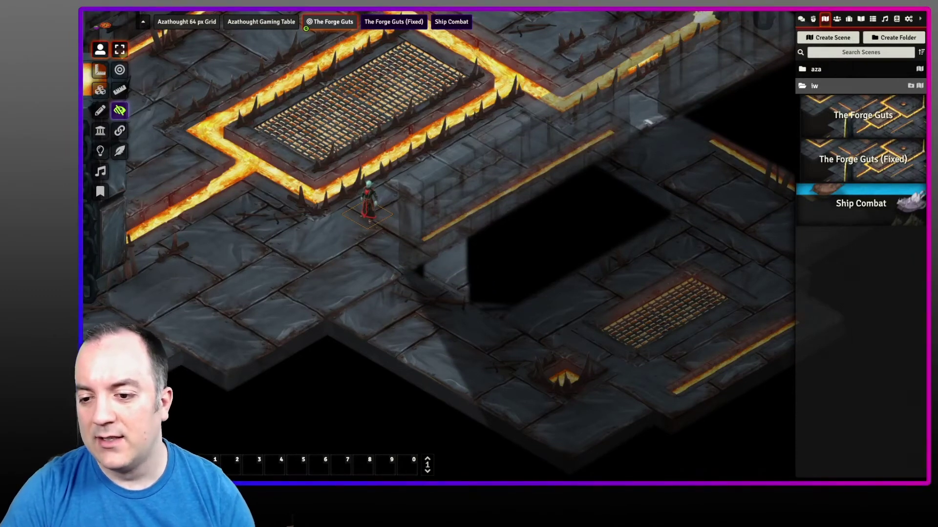
Walk the token from the lava channel past the room's door to the near side of the fire pit
key(Left)
key(Left)
key(Down)
key(Down)
key(Left)
key(Down)
key(Down)
key(Down)
key(Down)
key(Down)
key(Down)
key(Right)
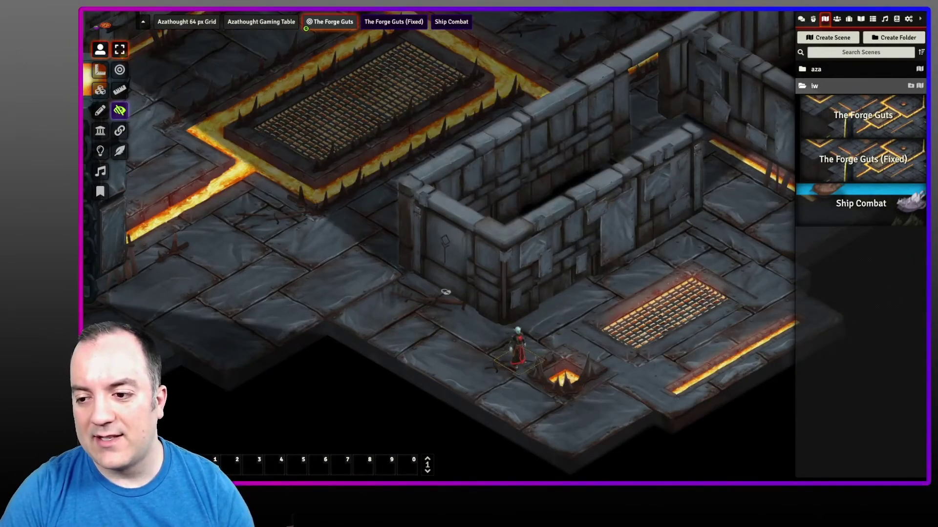
Walk the token from the fire pit along the room's front wall, past the grate, to the floor beyond the wall's end
key(Up)
key(Right)
key(Up)
key(Right)
key(Up)
key(Right)
key(Up)
key(Right)
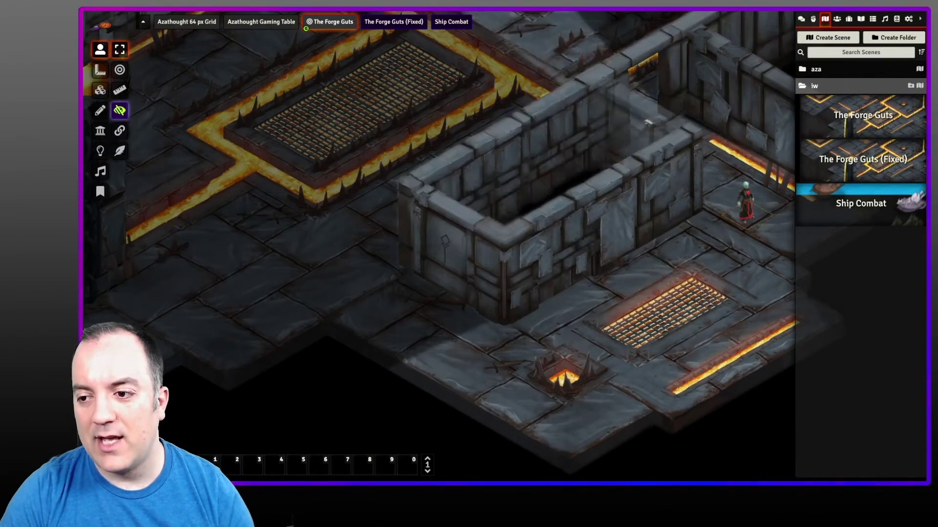
Walk the token around the room's far end to the lava strip behind the back wall
key(Up)
key(Up)
key(Up)
key(Right)
key(Up)
key(Up)
key(Up)
key(Left)
key(Left)
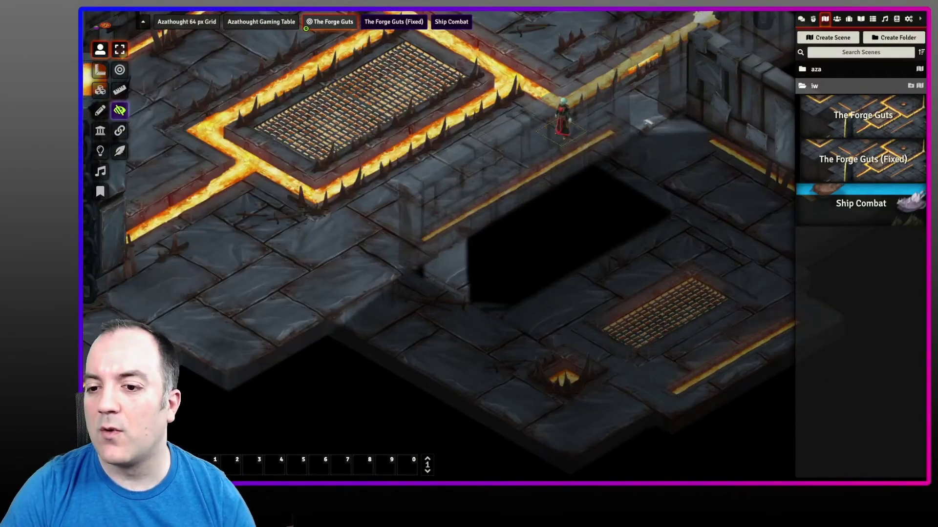
Walk the token along the outside of the back wall to the floor near the large lava grate's corner
key(Down)
key(Left)
key(Down)
key(Left)
key(Down)
key(Left)
key(Down)
key(Left)
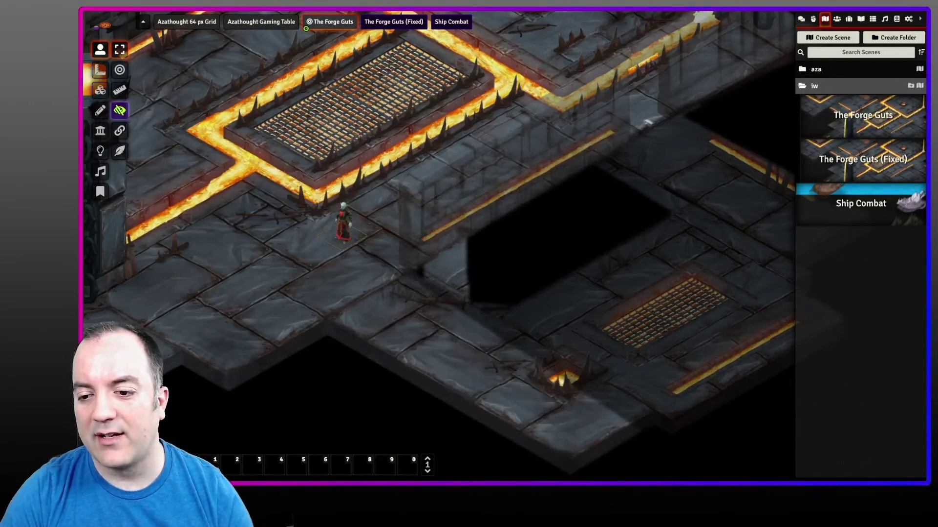
Bring the token around the door side of the room to the floor beside the fire pit
key(Down)
key(Left)
key(Down)
key(Left)
key(Down)
key(Down)
key(Down)
key(Down)
key(Down)
key(Right)
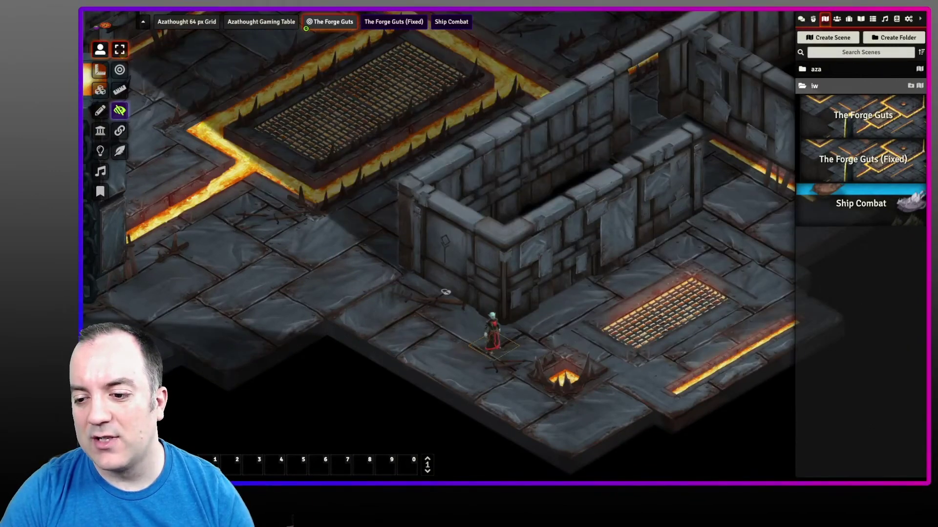
Walk the token past the fire pit to the far end of the small glowing grate
key(Right)
key(Down)
key(Right)
key(Down)
key(Right)
key(Right)
key(Right)
key(Right)
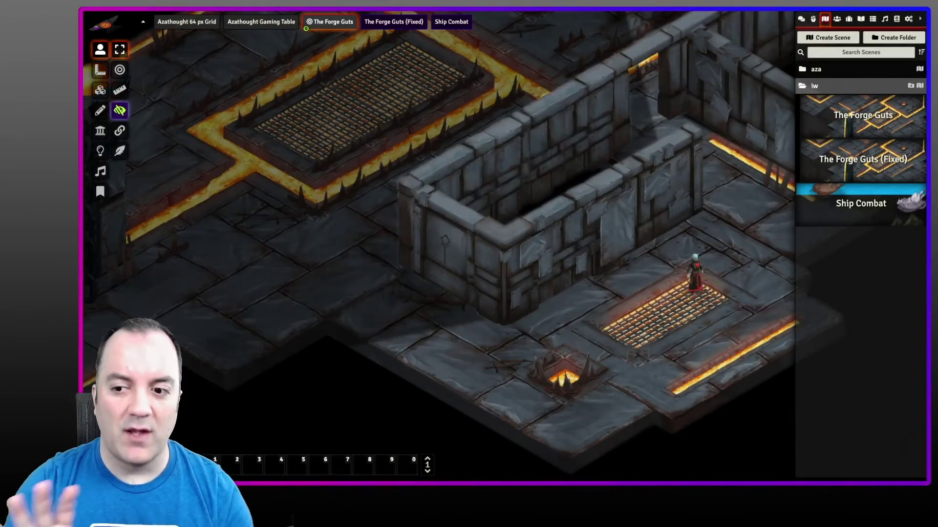
Walk the token back along the room's front wall to the near side of the fire pit
key(Left)
key(Up)
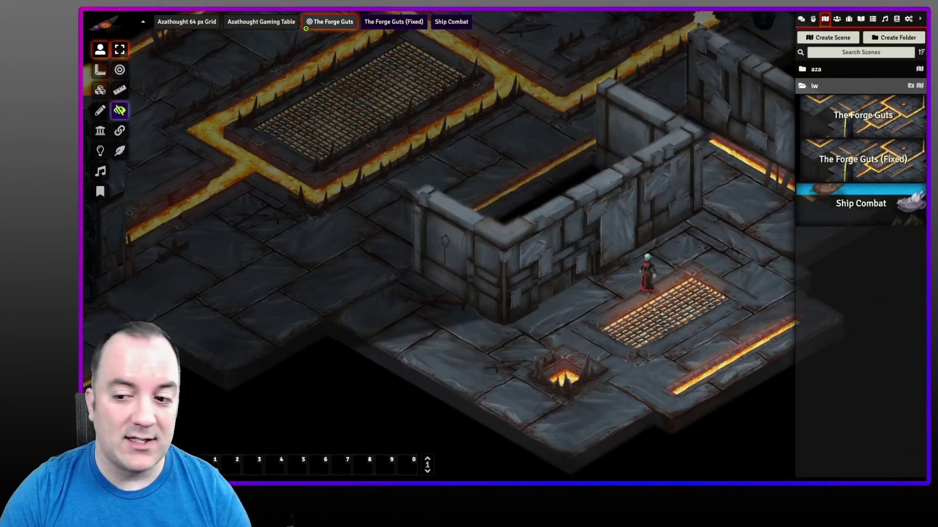
key(Left)
key(Down)
key(Left)
key(Left)
key(Left)
key(Left)
key(Left)
key(Left)
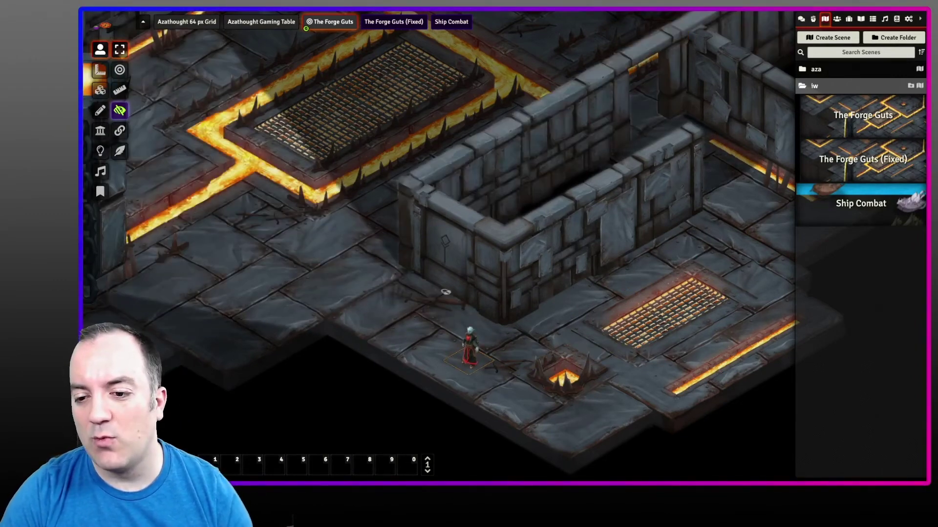
Walk the token to the open floor before the room's door and circle it there
key(Up)
key(Up)
key(Right)
key(Up)
key(Left)
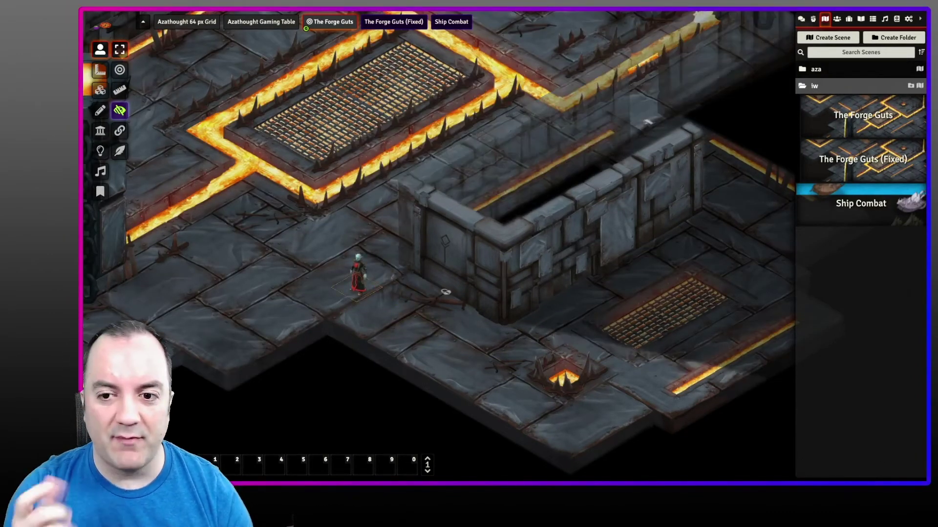
key(Up)
key(Right)
key(Down)
key(Left)
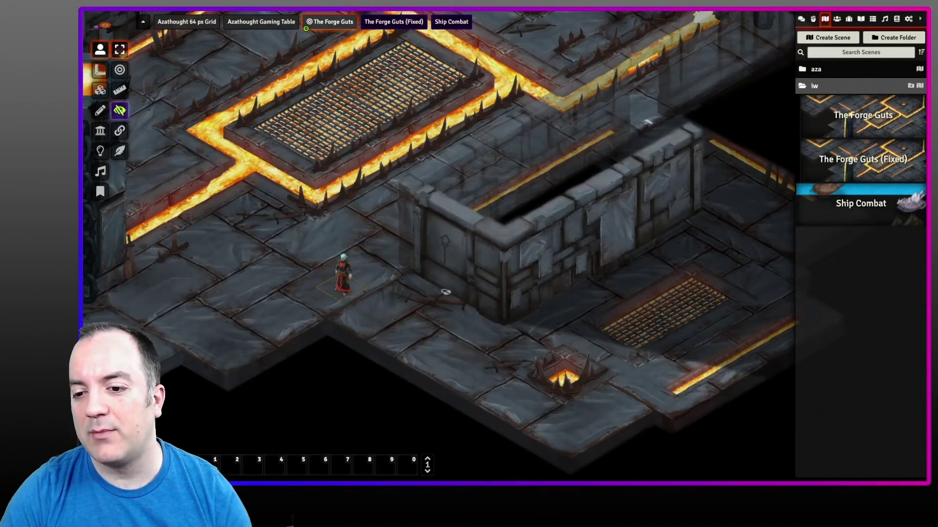
Return the token past the door to the near side of the fire pit and deselect it
key(Down)
key(Right)
key(Down)
key(Right)
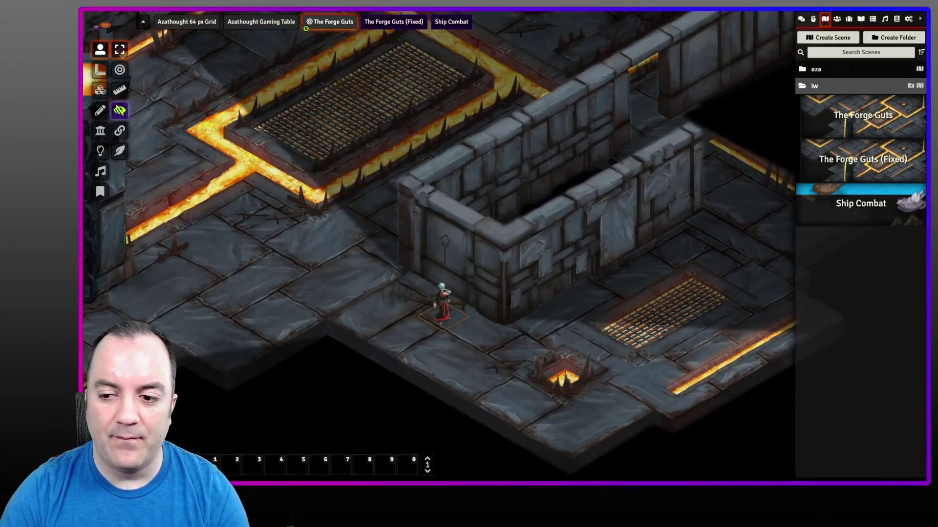
key(Down)
key(Right)
key(Left)
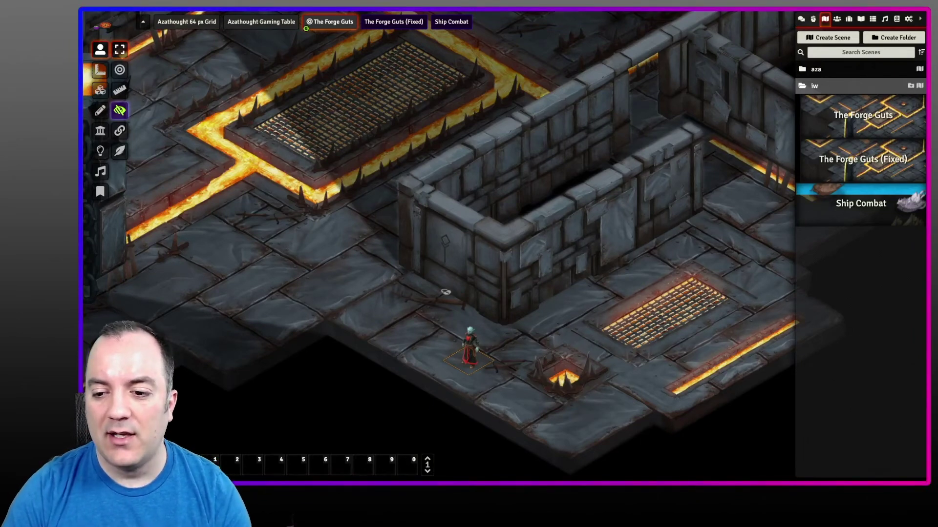
key(Escape)
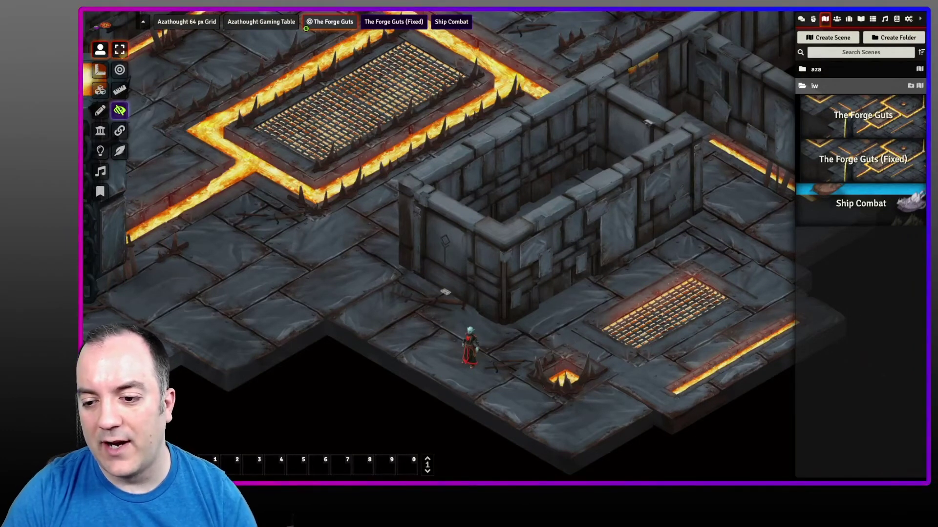
Reselect the token and walk it across the floor to the edge of the large lava grate
click(469, 349)
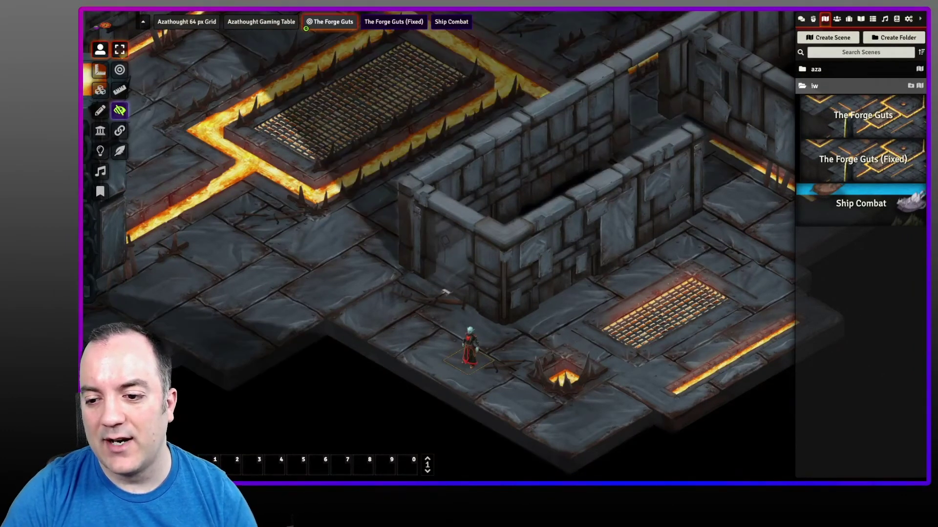
key(Up)
key(Up)
key(Up)
key(Up)
key(Up)
key(Up)
key(Up)
key(Right)
key(Right)
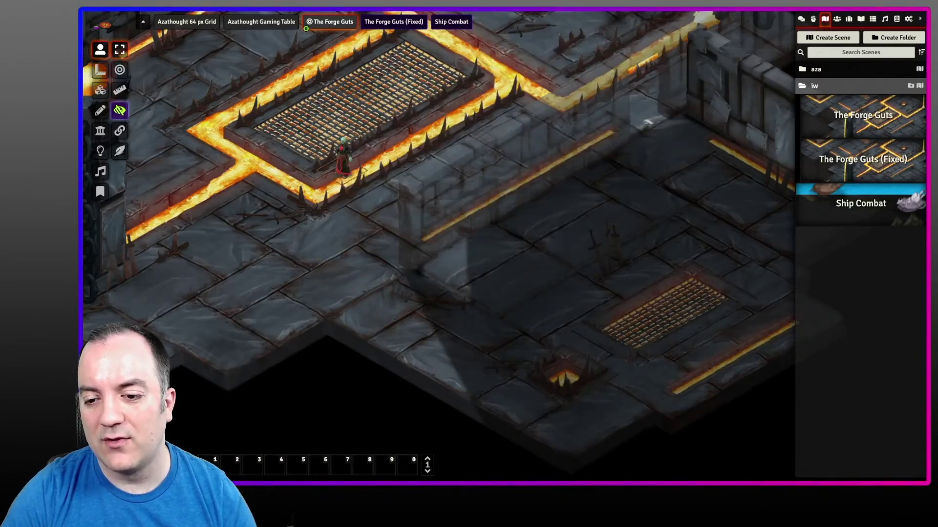
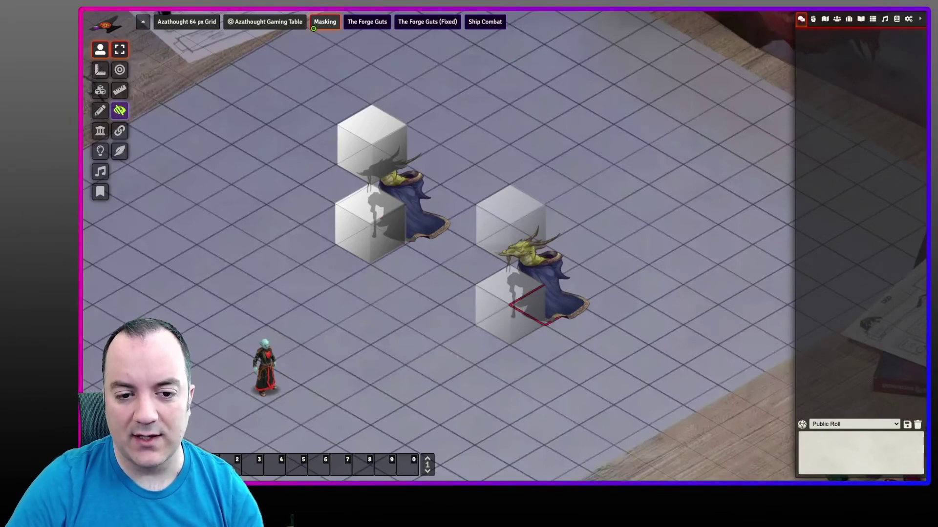
Select the robed humanoid token in the Masking scene and walk it to the floor in front of the right dragon's cubes
click(544, 303)
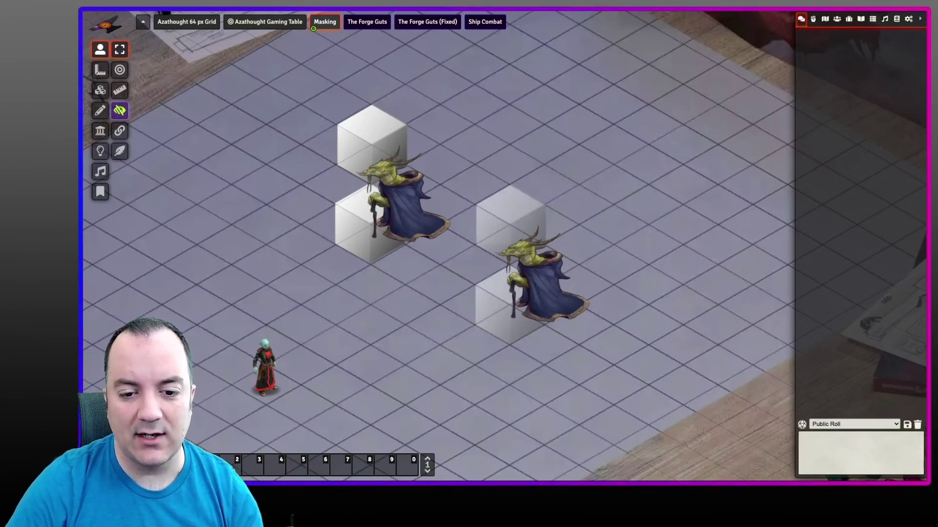
scroll(503, 250, up, 10)
drag(503, 250, 518, 105)
drag(440, 264, 494, 250)
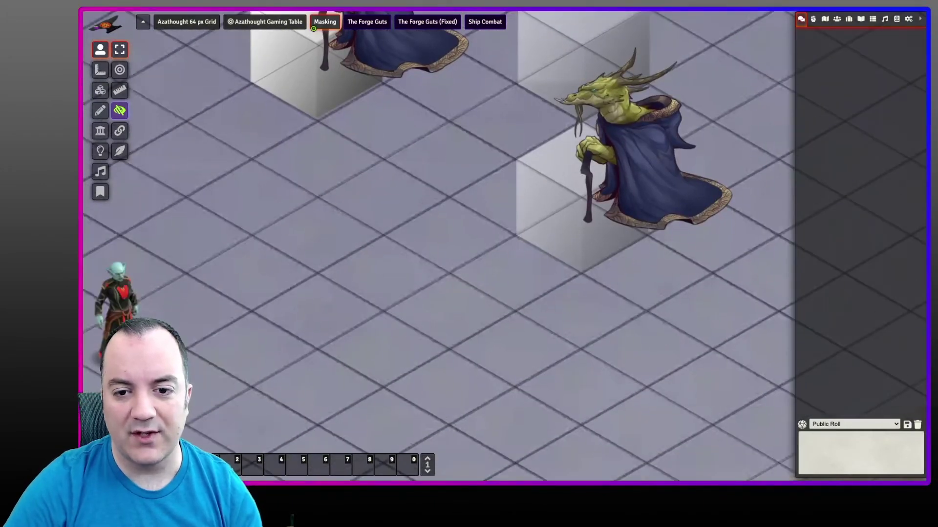
click(117, 303)
key(Right)
key(Right)
key(Down)
key(Down)
key(Down)
key(Down)
key(Up)
key(Up)
key(Up)
key(Right)
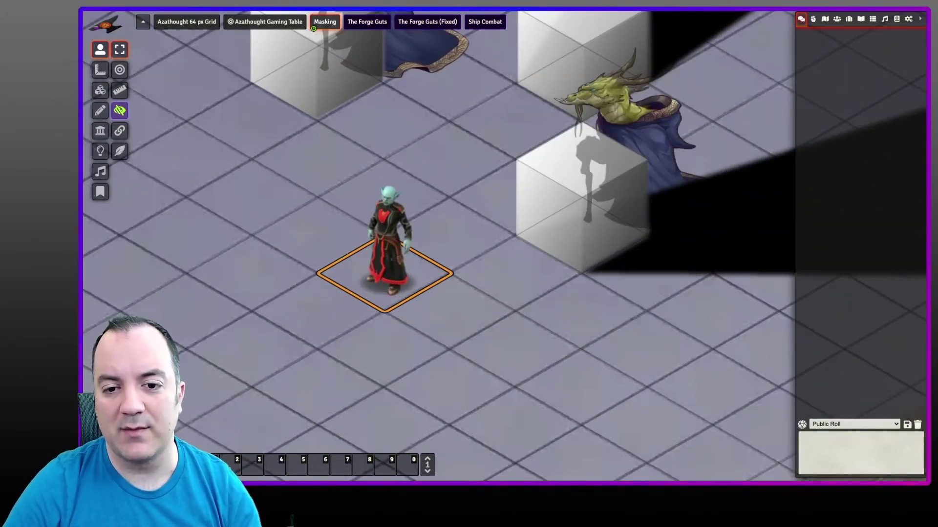
Deselect and reselect the humanoid token, and walk it to the open floor well in front of the cubes
drag(469, 244, 383, 329)
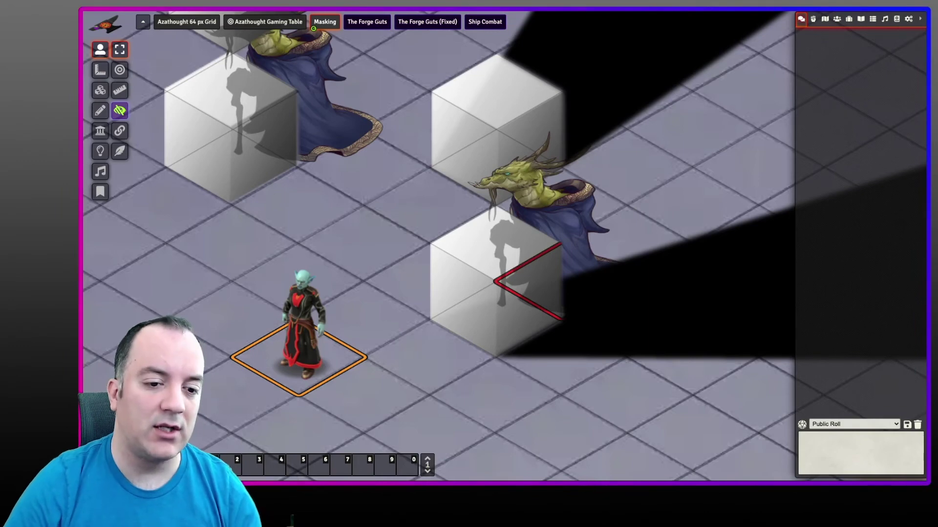
scroll(503, 239, down, 5)
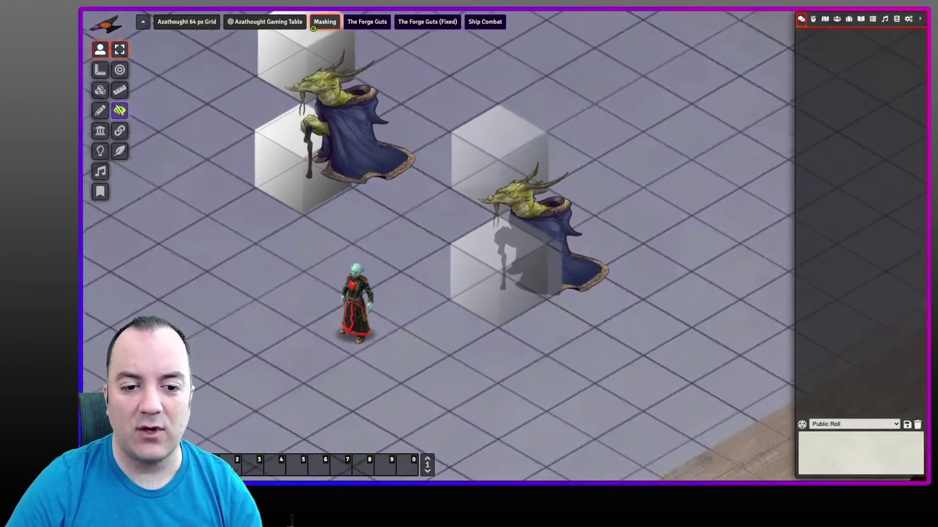
click(389, 290)
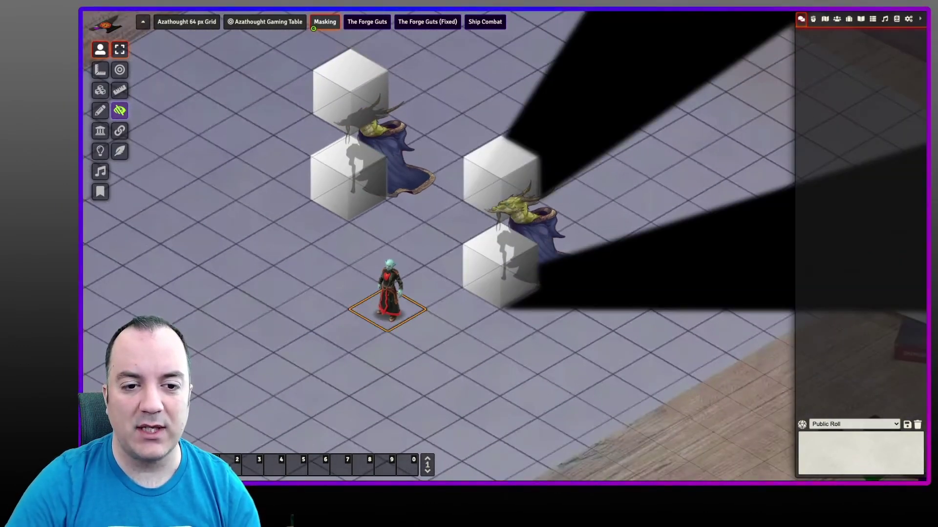
key(Up)
key(Up)
key(Left)
key(Left)
key(Left)
key(Down)
key(Down)
key(Down)
key(Down)
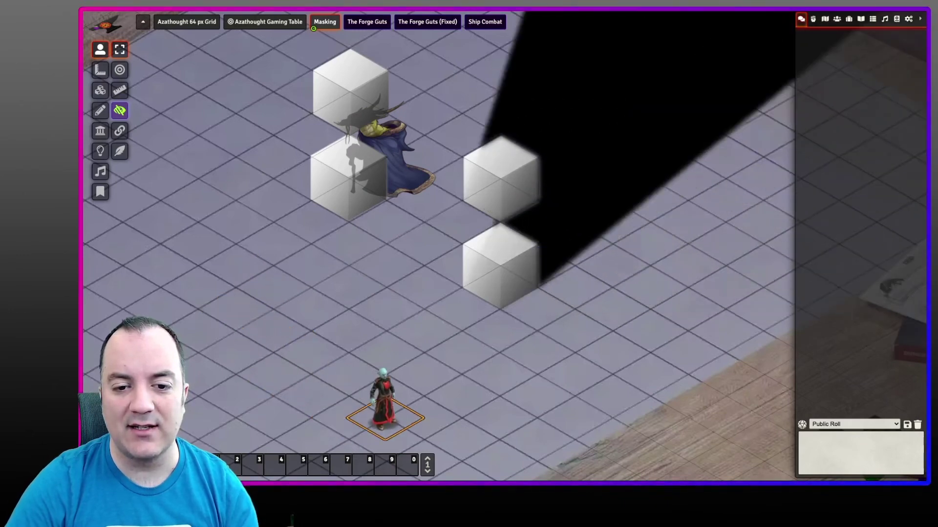
Walk the humanoid token diagonally back and forth across the open floor in front of the cubes
key(Down+Right)
key(Down+Right)
key(Down+Right)
key(Down+Right)
key(Down+Right)
key(Up+Left)
key(Up+Left)
key(Up+Left)
key(Up+Left)
key(Up+Left)
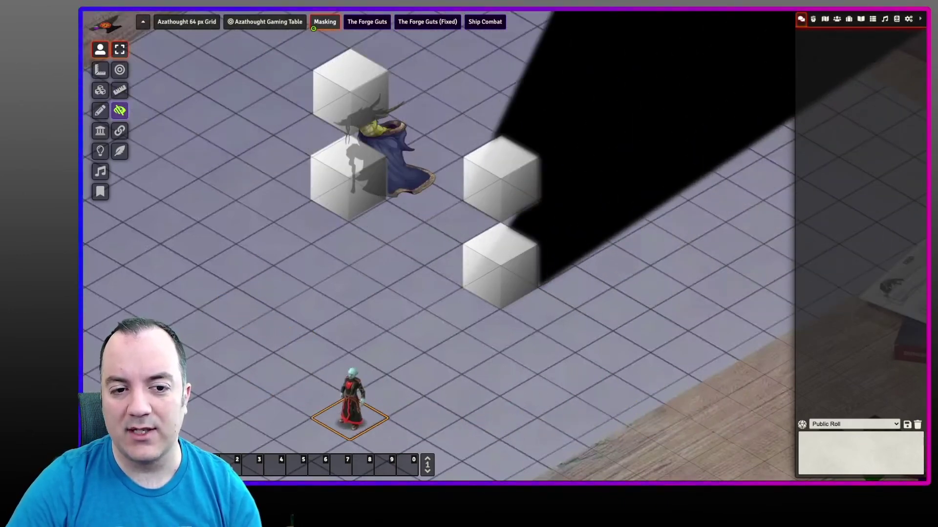
Loop the humanoid token across the floor and up beside the right dragon's lower cube
key(Left)
key(Left)
key(Up)
key(Up)
key(Up)
key(Left)
key(Down)
key(Right)
key(Up)
key(Right)
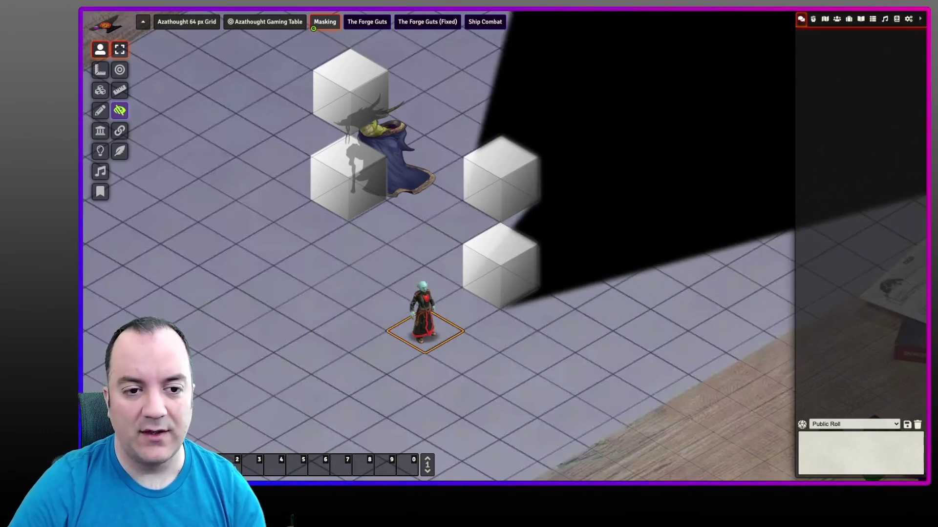
Walk the humanoid token back away from the right dragon's lower cube to the open floor
key(Left)
key(Down)
key(Left)
key(Down)
scroll(511, 249, up, 5)
drag(639, 123, 736, 189)
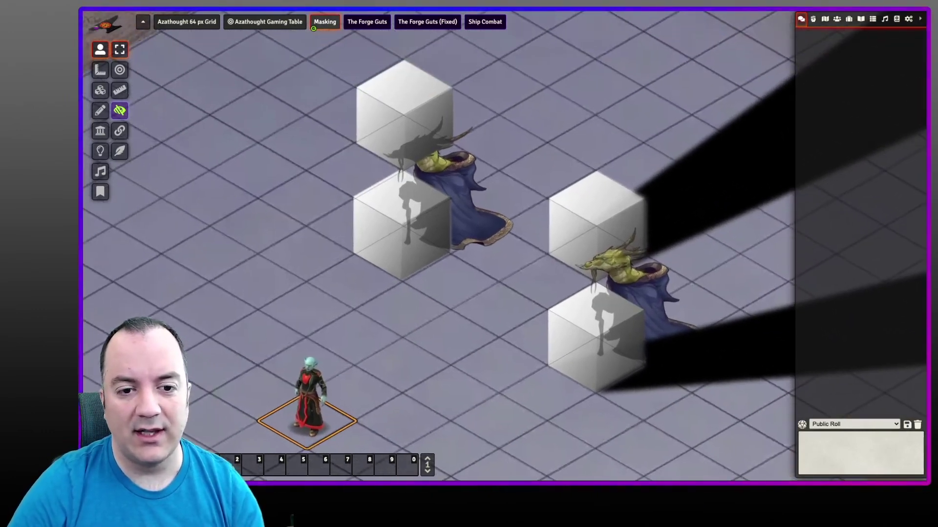
Switch to editing tiles and move the left dragon's upper cube tile onto the open floor away from the dragon
click(100, 89)
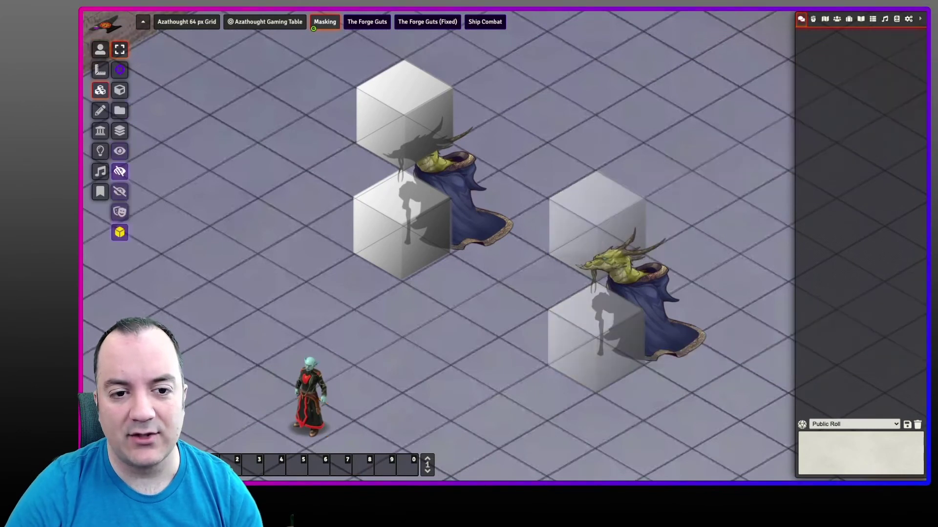
drag(404, 115, 266, 135)
key(ctrl+z)
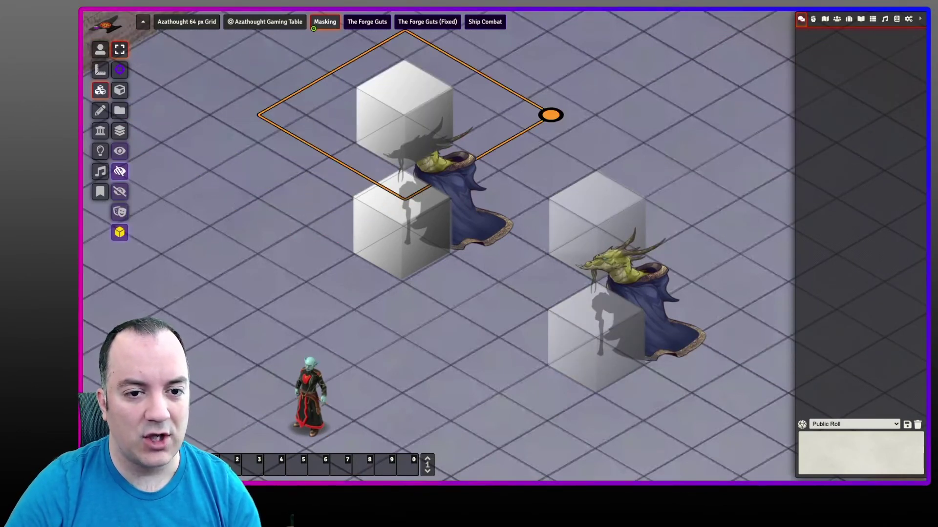
drag(404, 114, 241, 149)
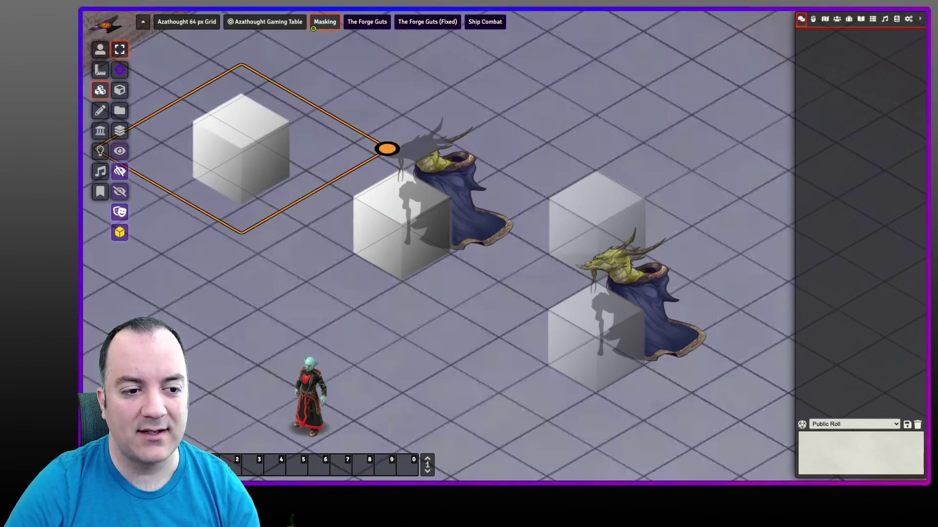
key(Escape)
key(ctrl+z)
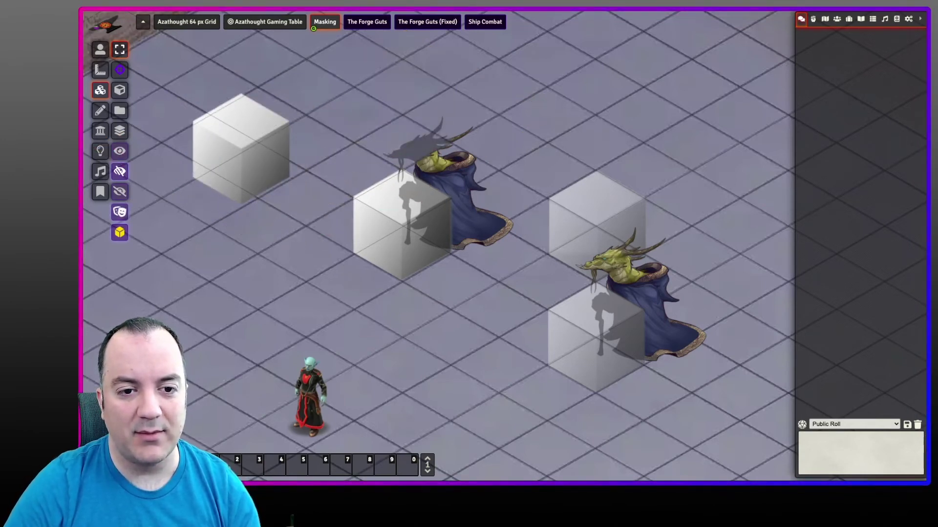
Check the configuration of the mask tile at the upper cube's original spot and move the cube back there
mouse_move(403, 115)
mouse_down()
mouse_move(458, 107)
mouse_move(404, 102)
mouse_up()
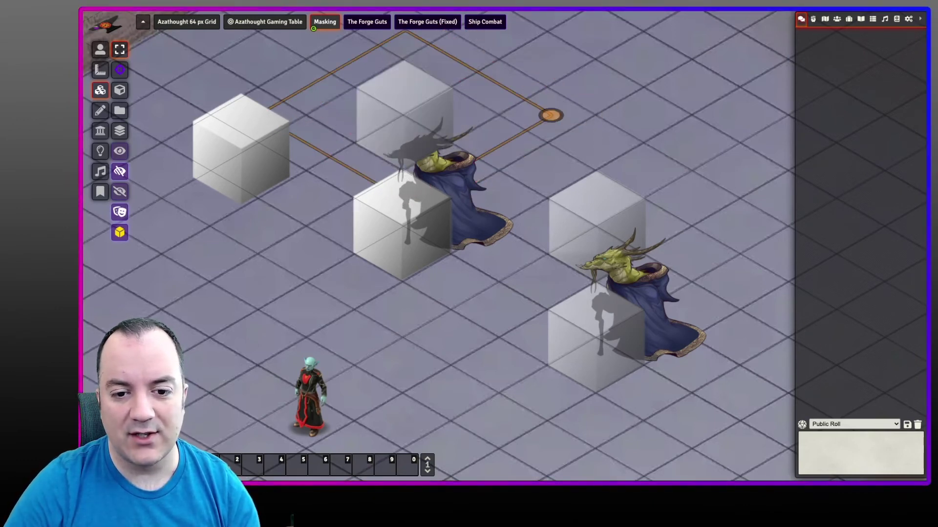
double_click(405, 103)
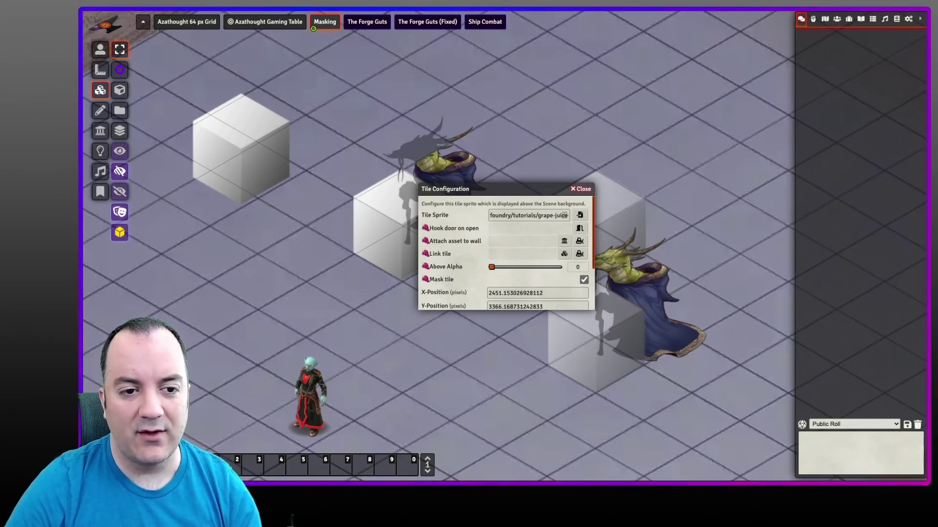
click(581, 189)
drag(241, 149, 405, 111)
Move the left dragon's lower cube tile onto the open floor and shift its mask tile in front of the dragon
click(402, 224)
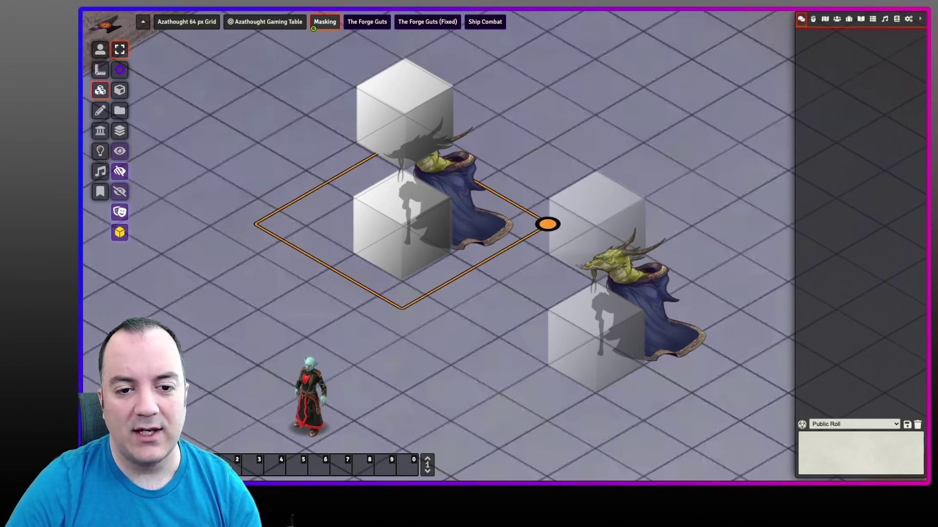
drag(402, 225, 289, 232)
key(Escape)
key(ctrl+v)
mouse_move(456, 278)
mouse_down()
mouse_move(430, 330)
mouse_move(409, 329)
mouse_move(388, 311)
mouse_move(418, 322)
mouse_move(402, 258)
mouse_move(427, 293)
mouse_move(458, 283)
mouse_up()
key(Delete)
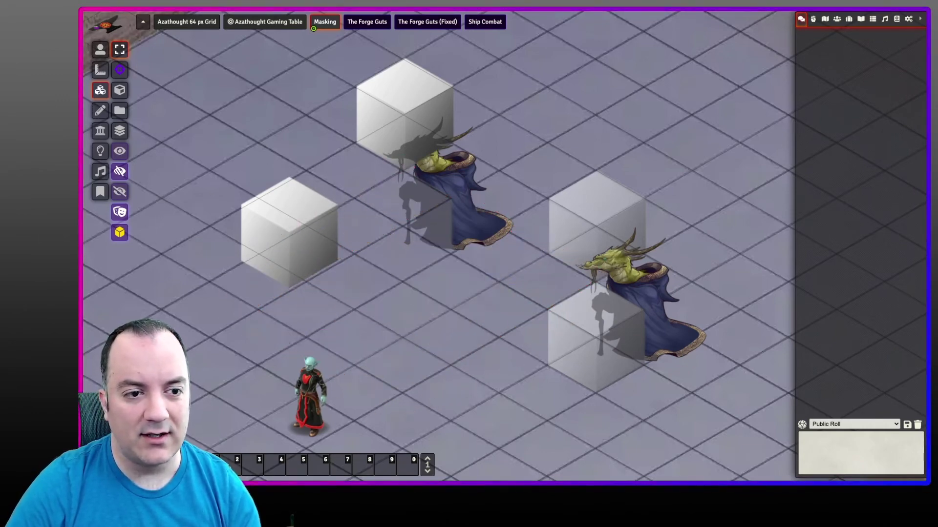
Switch to token editing, move the humanoid token one square toward the relocated cube, and select the left dragon token
click(100, 49)
click(310, 398)
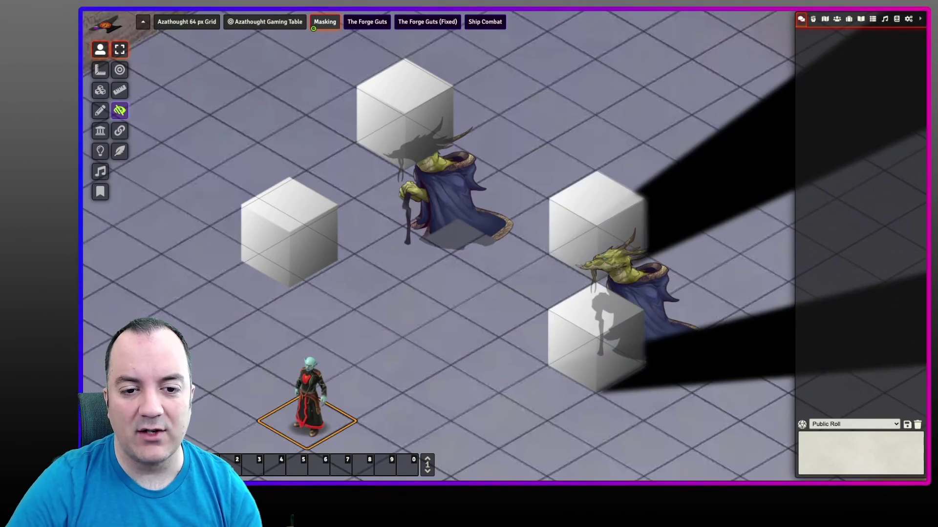
key(Up)
click(452, 227)
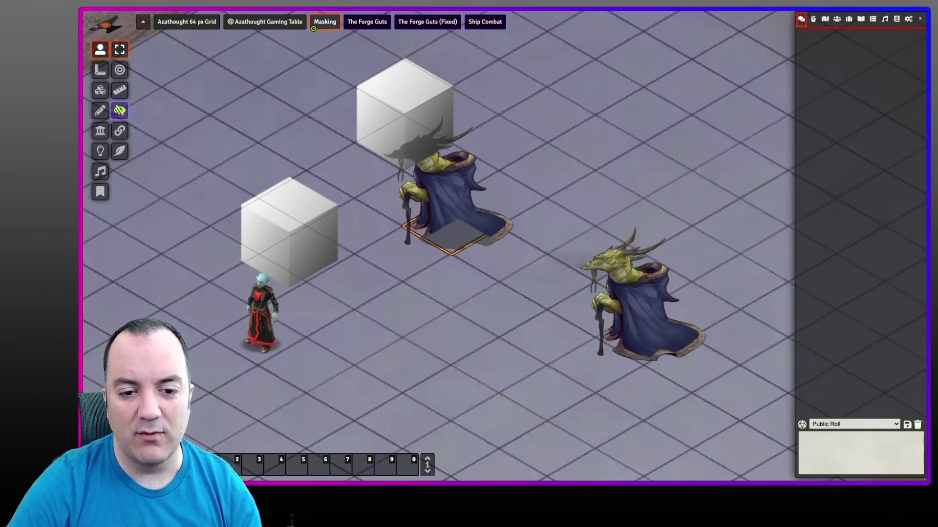
Walk the left dragon token back and forth beside its repositioned mask tile, return it to its square, and deselect it
key(Down)
key(Down)
key(Down)
key(Up)
key(Up)
key(Up)
key(Up)
key(Down)
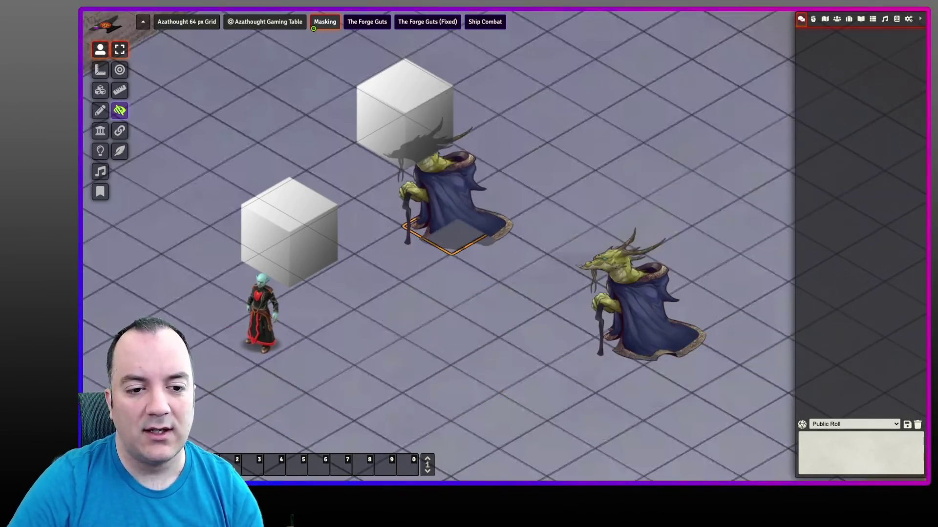
key(Escape)
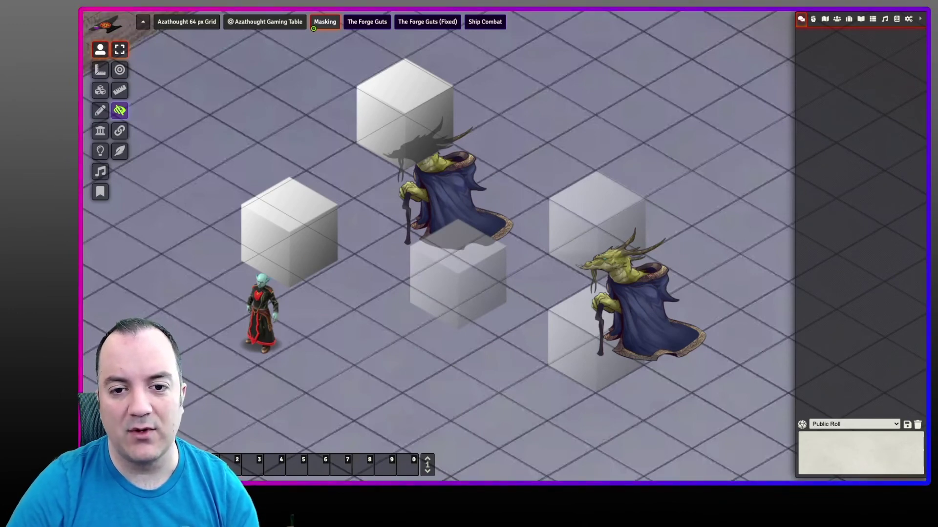
scroll(371, 327, down, 10)
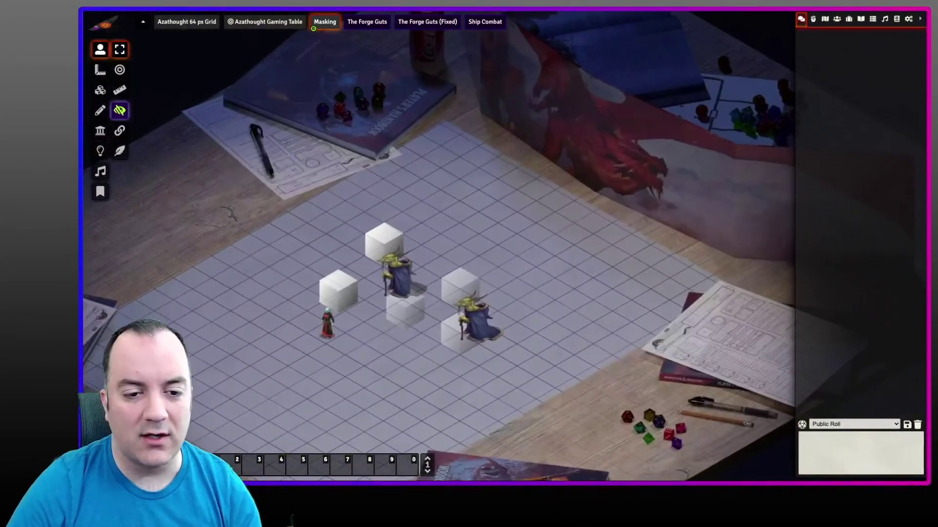
scroll(369, 312, up, 8)
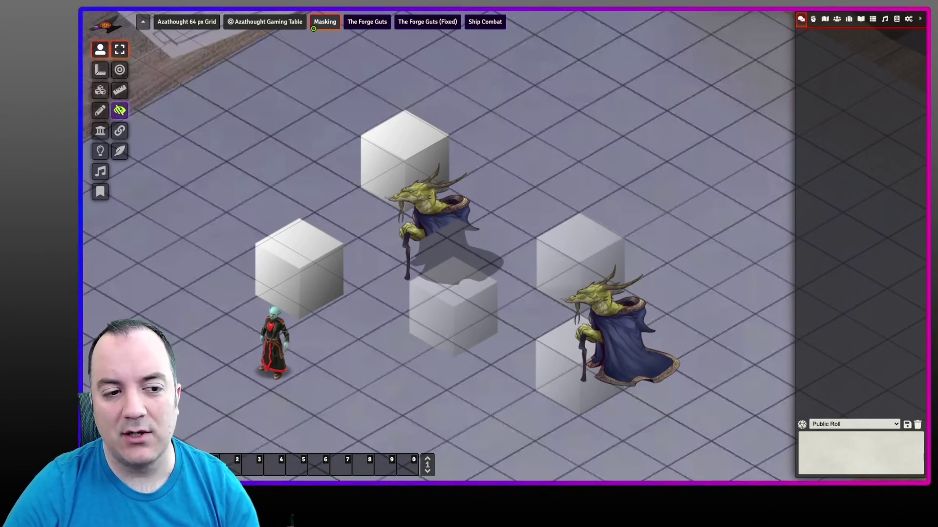
Switch to editing tiles and turn off the Mask tile option for the mask tile in front of the left dragon
click(100, 90)
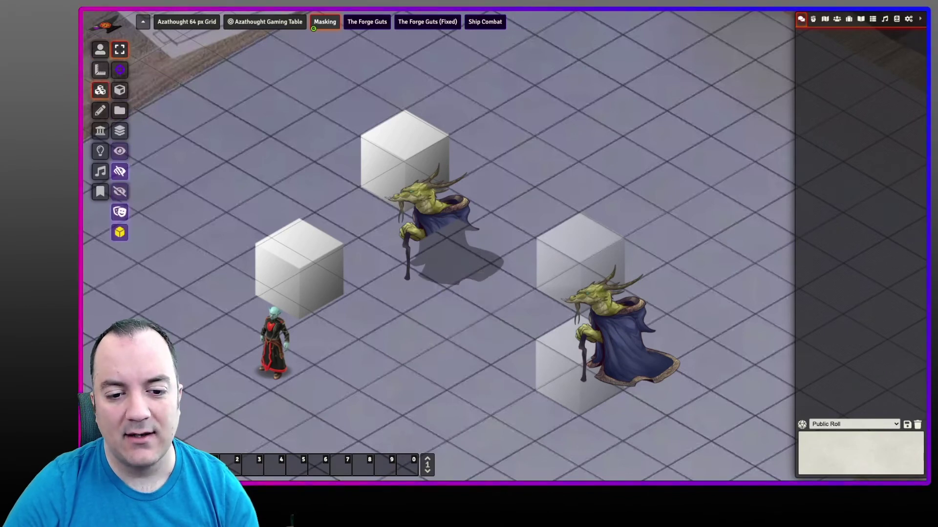
double_click(564, 215)
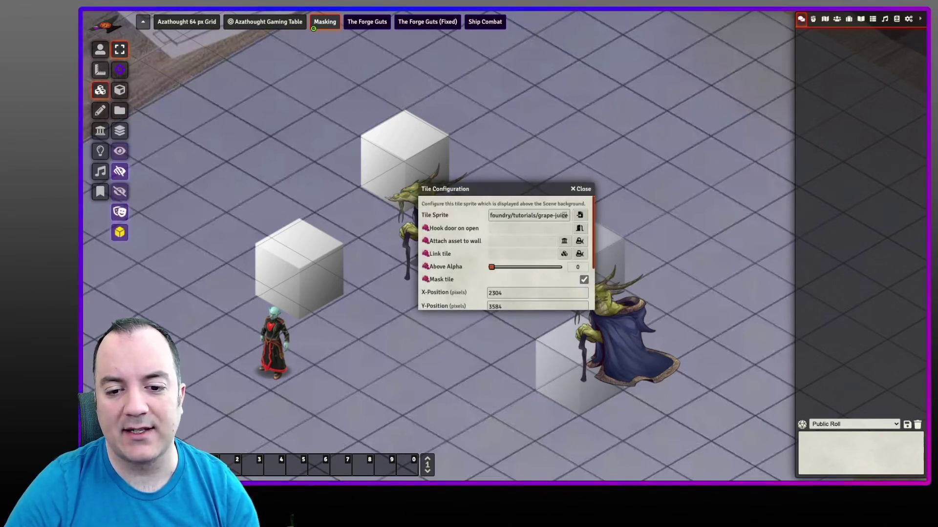
scroll(505, 249, down, 3)
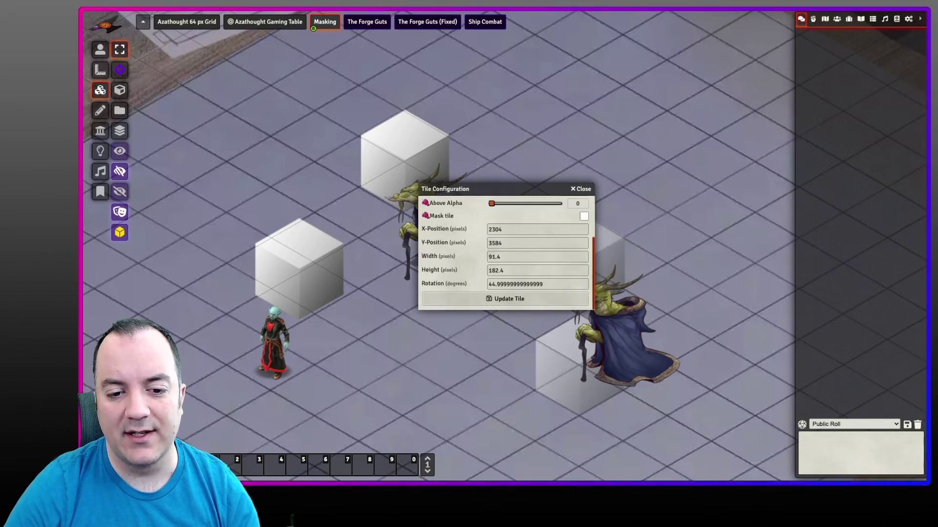
click(504, 299)
Turn the Mask tile option back on for the tile in front of the left dragon
double_click(453, 313)
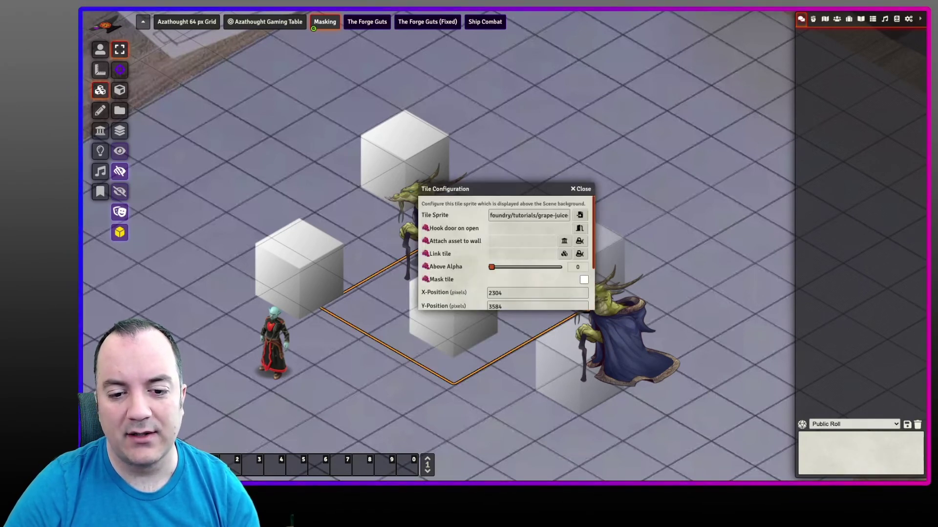
click(584, 279)
scroll(506, 253, down, 3)
click(504, 299)
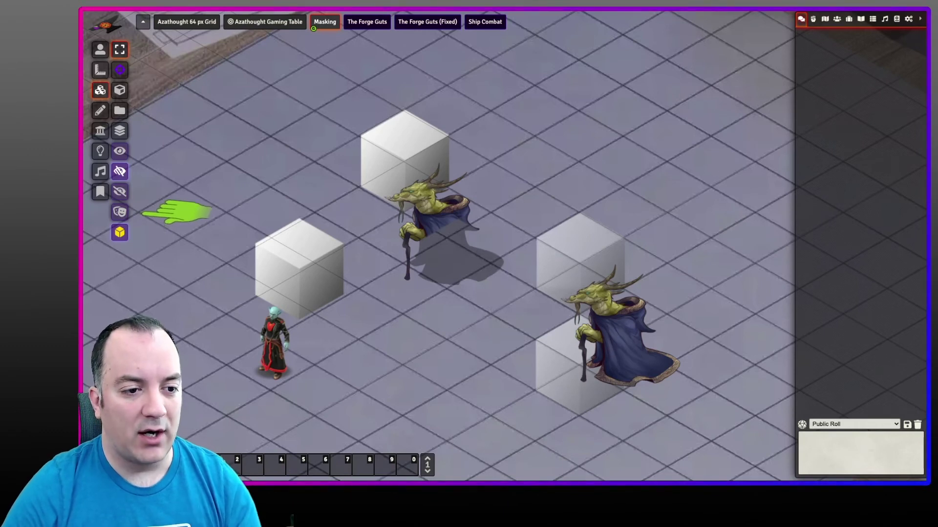
Return the left dragon's mask tile and lower cube tile to the cube's original spot directly below the upper cube
click(453, 307)
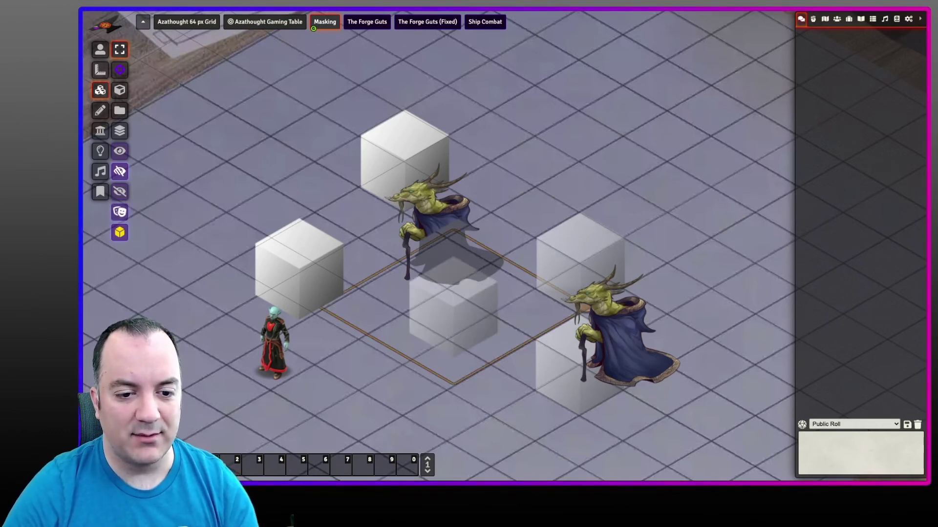
key(Escape)
click(520, 319)
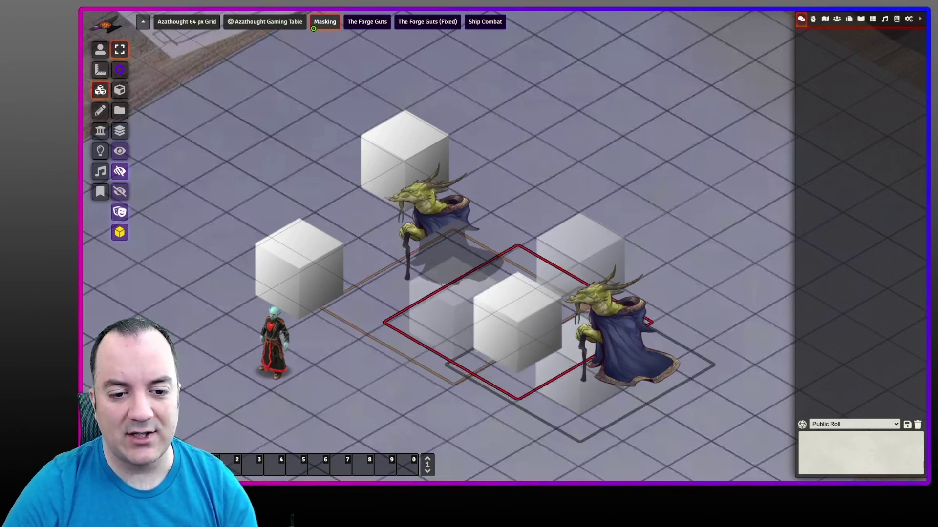
key(ctrl+v)
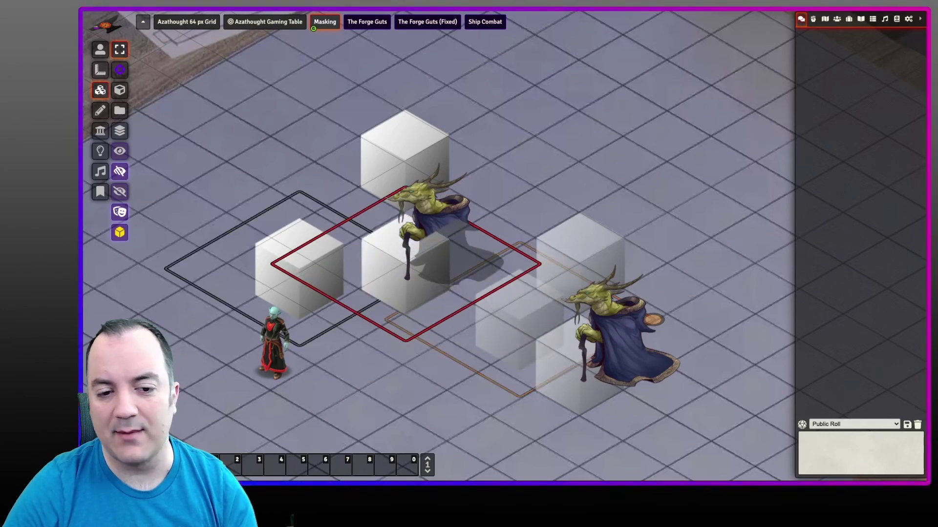
drag(404, 263, 404, 263)
key(Delete)
drag(298, 268, 404, 263)
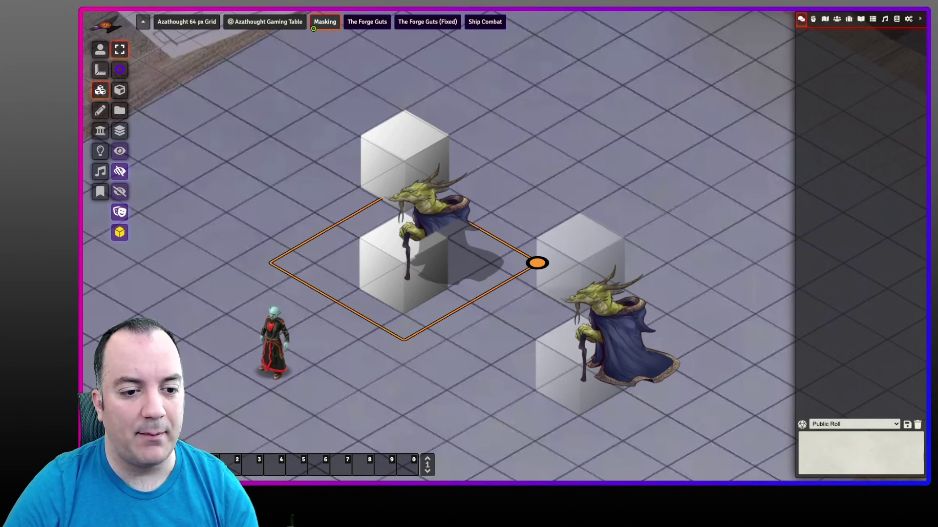
Switch to editing tokens and walk the humanoid token around the open floor to the square in front of the left dragon
click(99, 50)
click(274, 342)
key(Right)
key(Down)
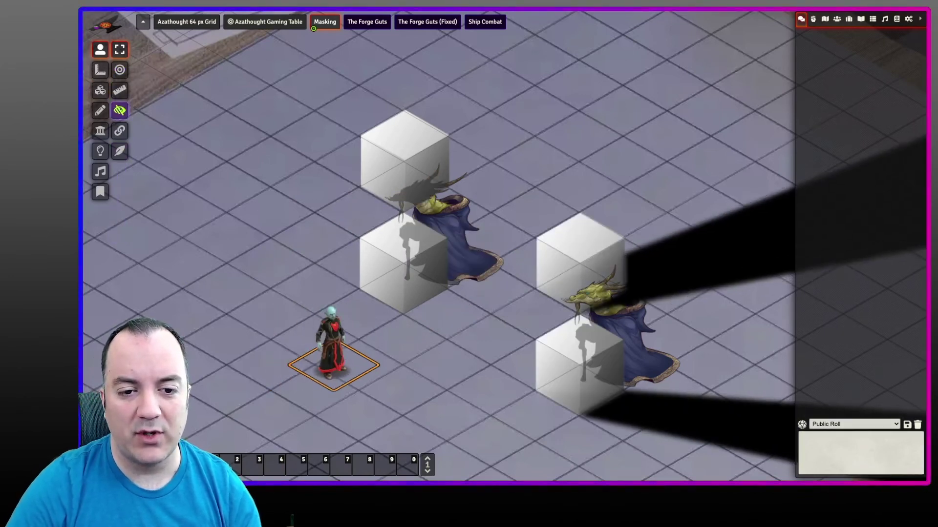
key(Up)
key(Left)
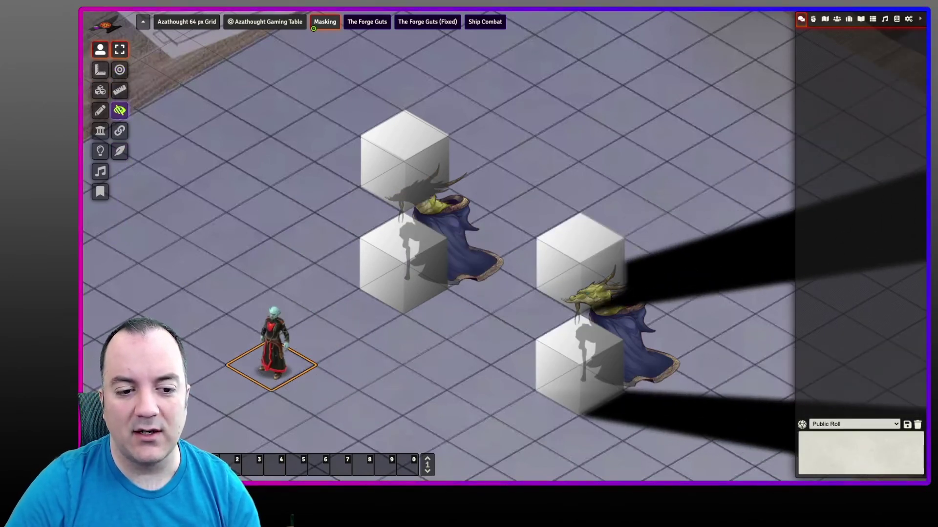
key(Right)
key(Right)
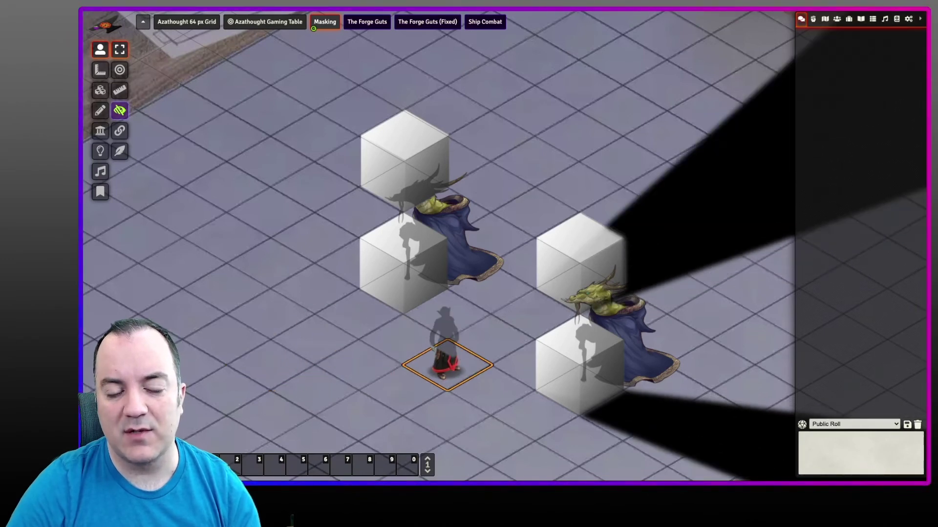
key(Left)
key(Up+Right)
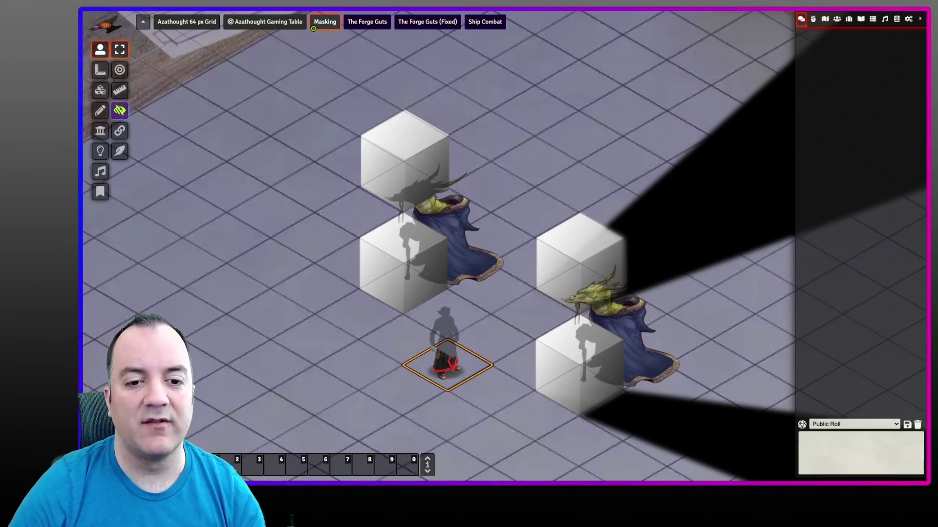
Select the left dragon token, step it between its two cubes, and bring it back to its square beside them
click(446, 264)
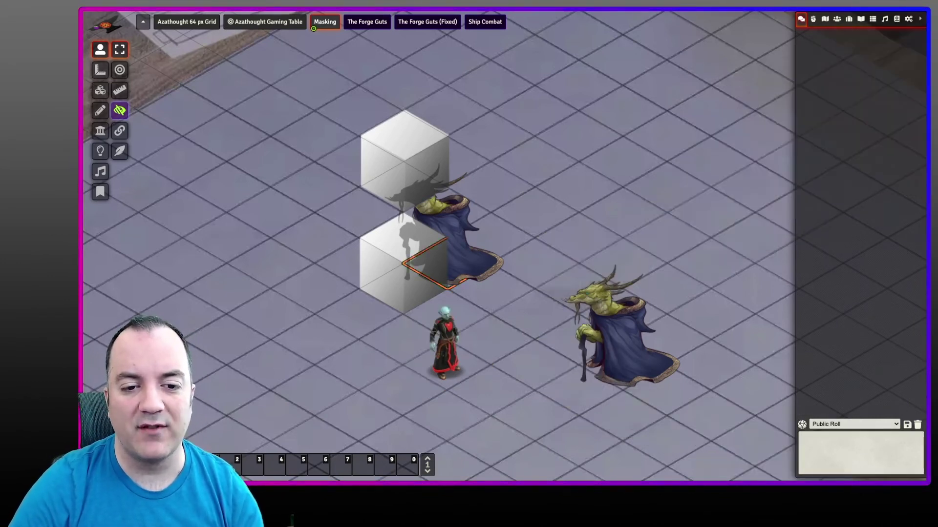
key(Left)
key(Down+Left)
key(Up+Right)
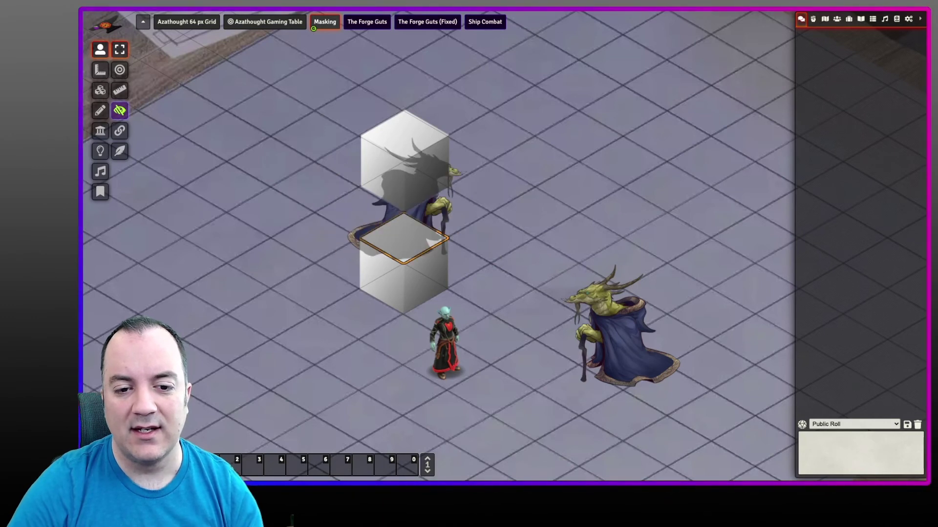
key(Right)
key(Up+Right)
key(Down+Left)
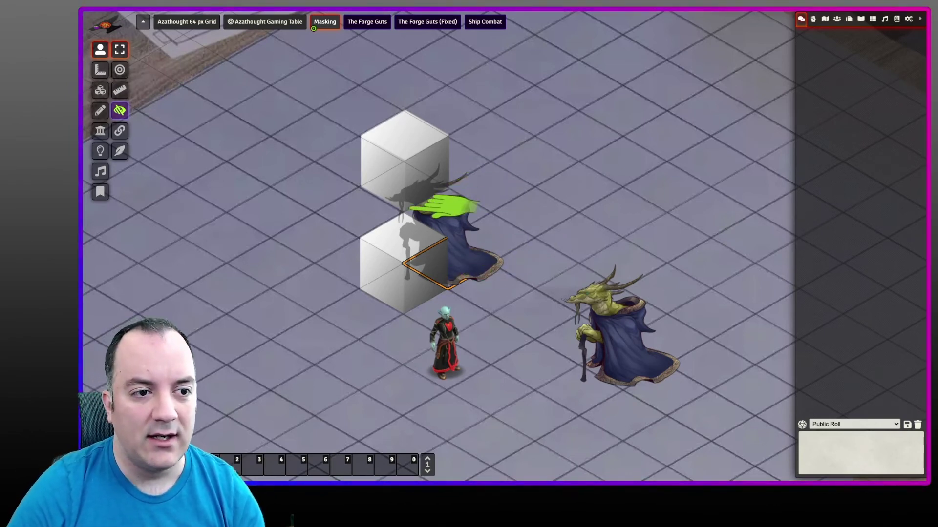
Select the humanoid token again and walk it around the floor between the two dragons' cubes to test masking with its vision
drag(505, 245, 423, 168)
scroll(505, 246, up, 6)
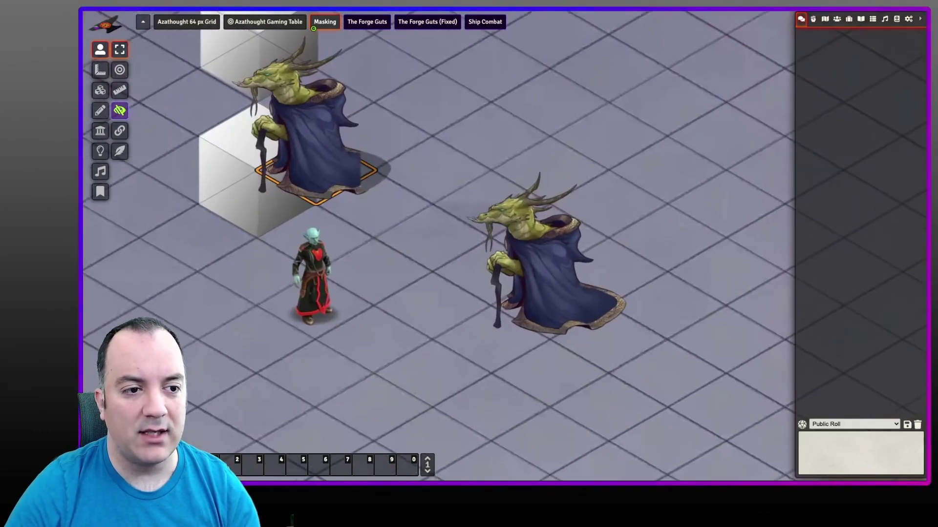
click(99, 69)
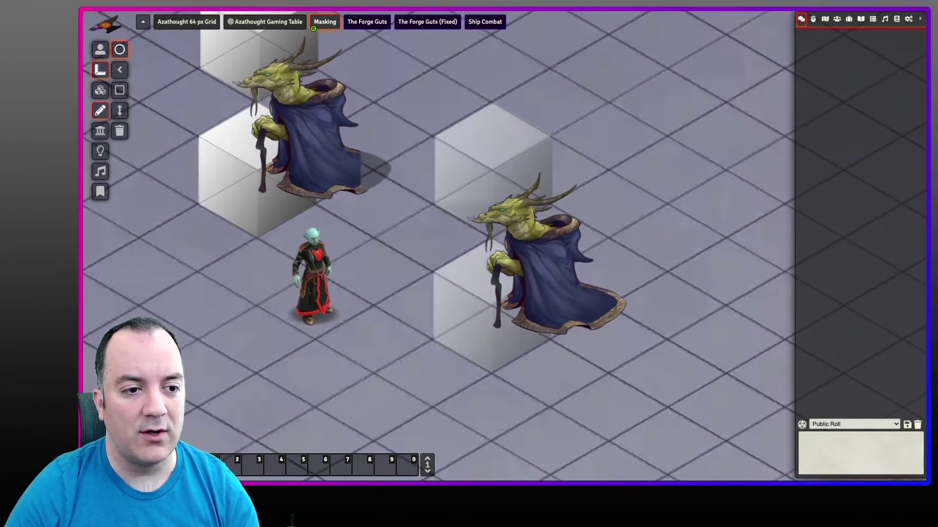
click(100, 90)
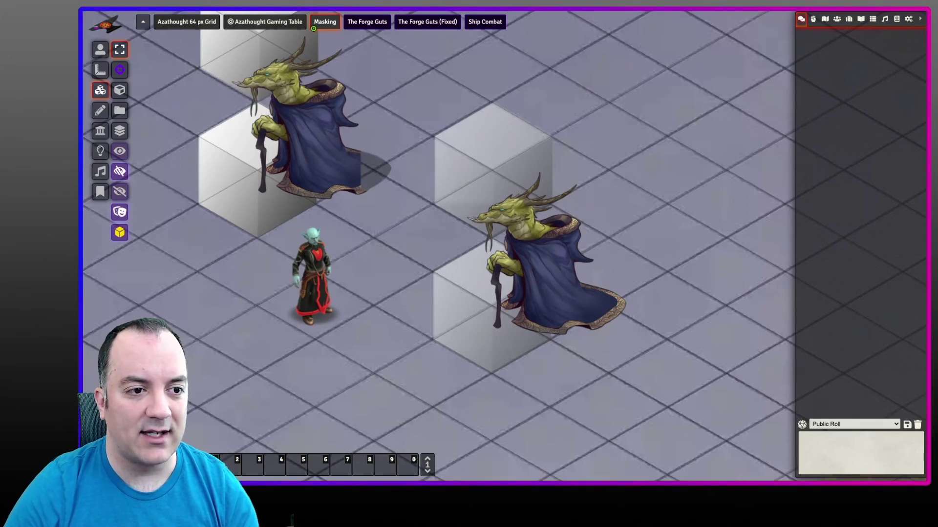
click(100, 49)
click(312, 278)
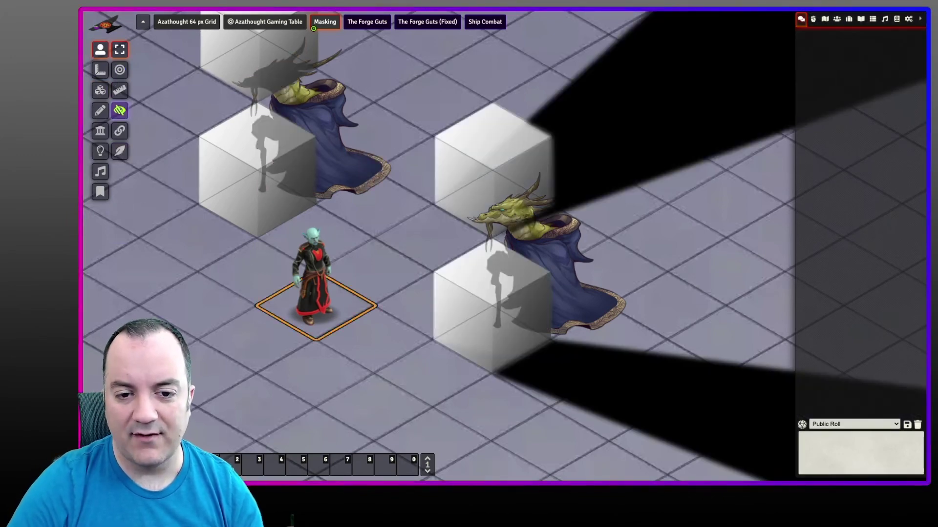
key(Right)
key(Left)
key(Left)
key(Down)
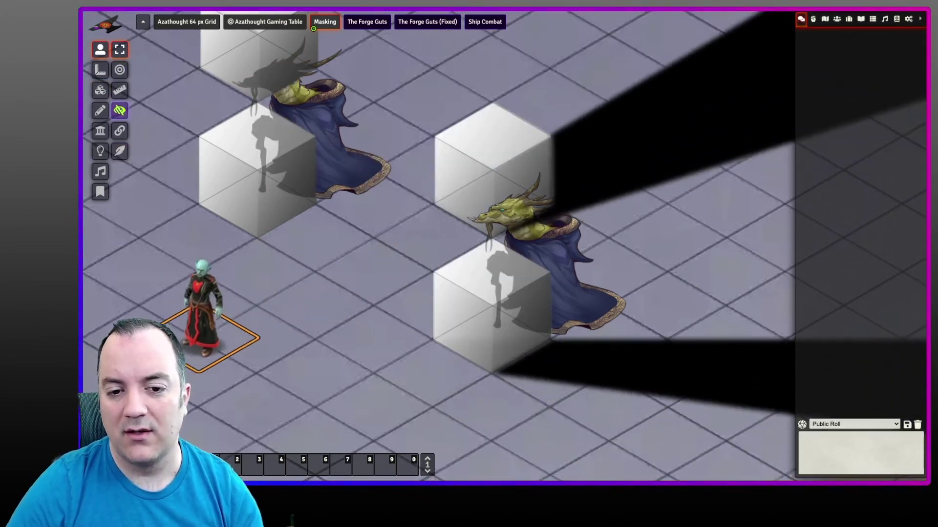
key(Right)
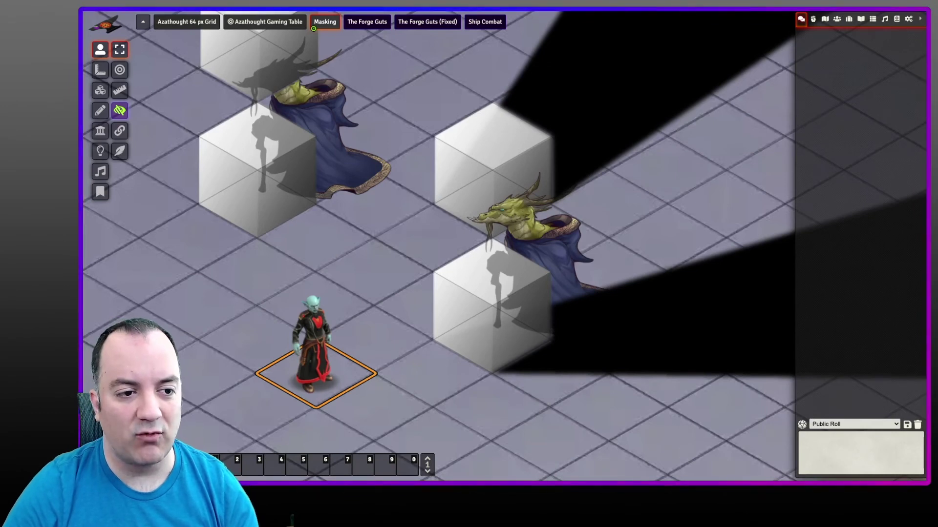
Examine the walls under the right dragon's cubes and the Attach asset to wall setting of the lower cube tile
click(101, 130)
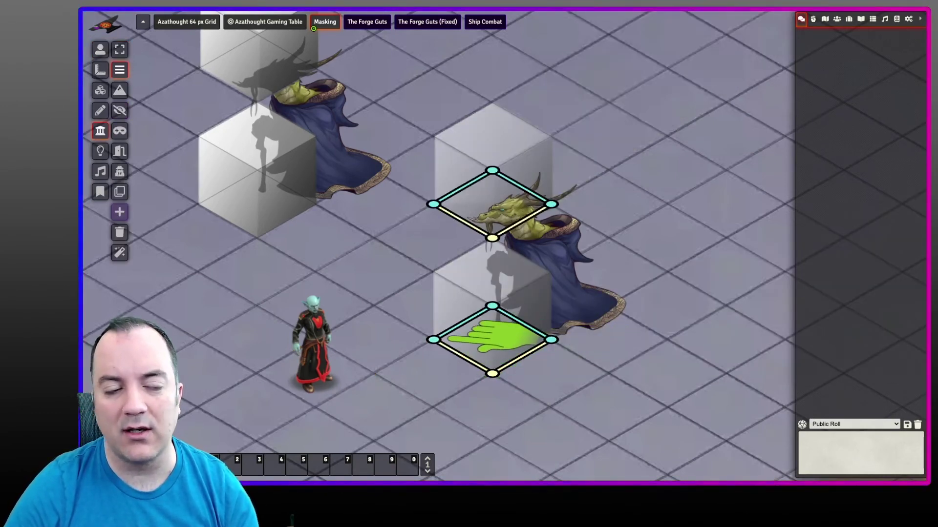
click(100, 89)
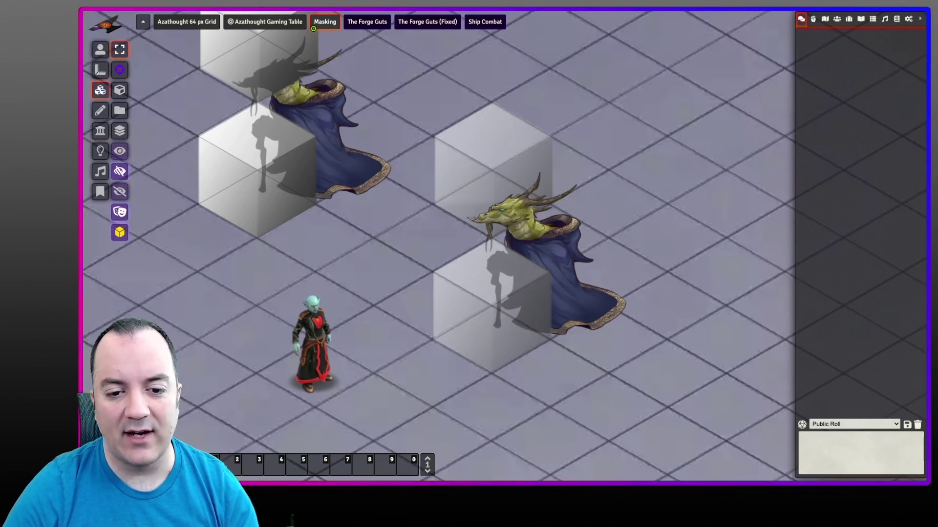
double_click(537, 264)
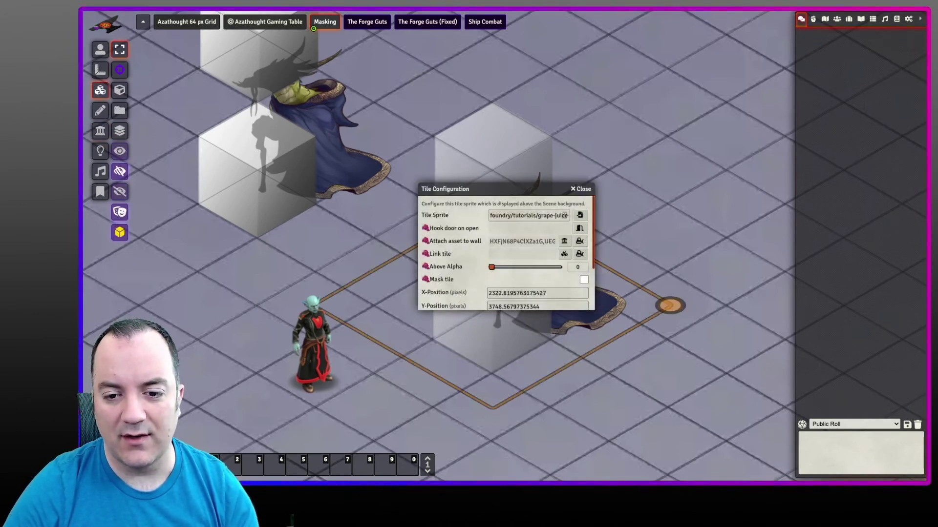
drag(495, 189, 638, 187)
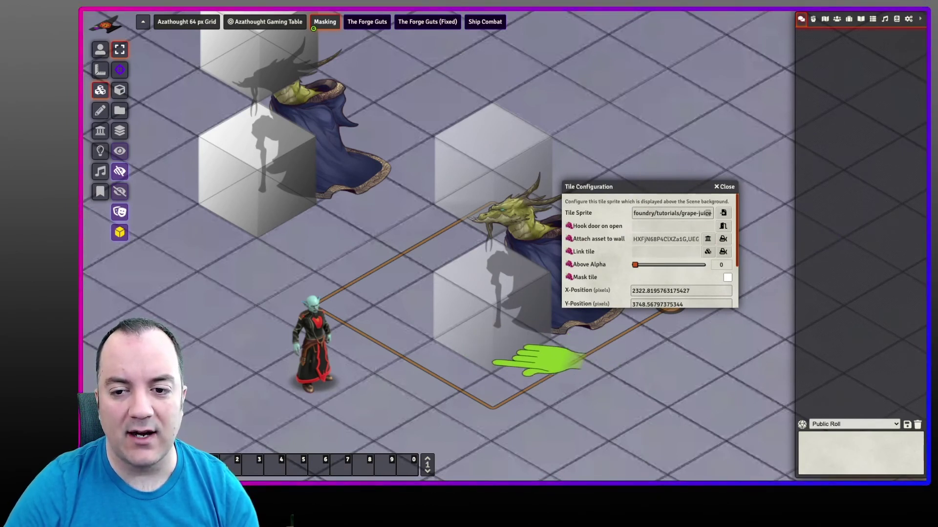
key(Escape)
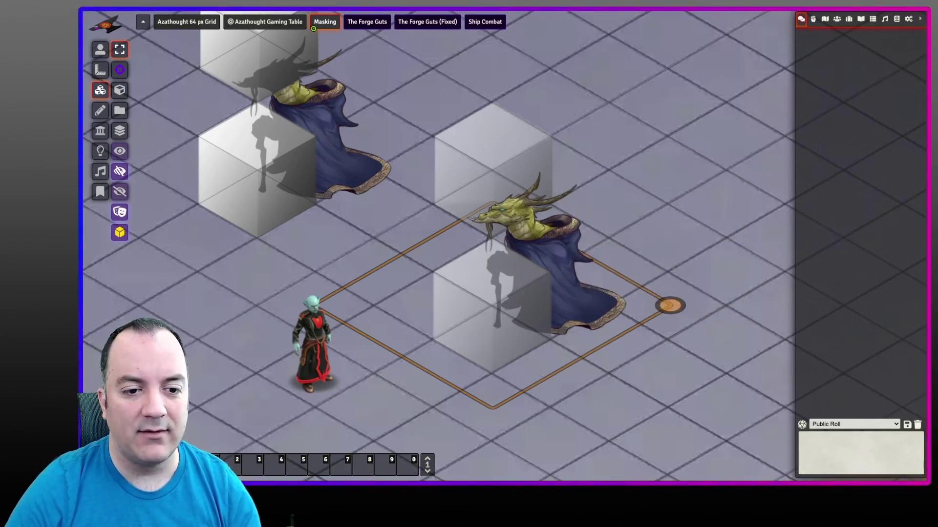
Switch back to editing tokens and walk the humanoid token around the squares facing the right dragon's lower cube
click(100, 49)
scroll(504, 246, up, 4)
drag(273, 388, 244, 352)
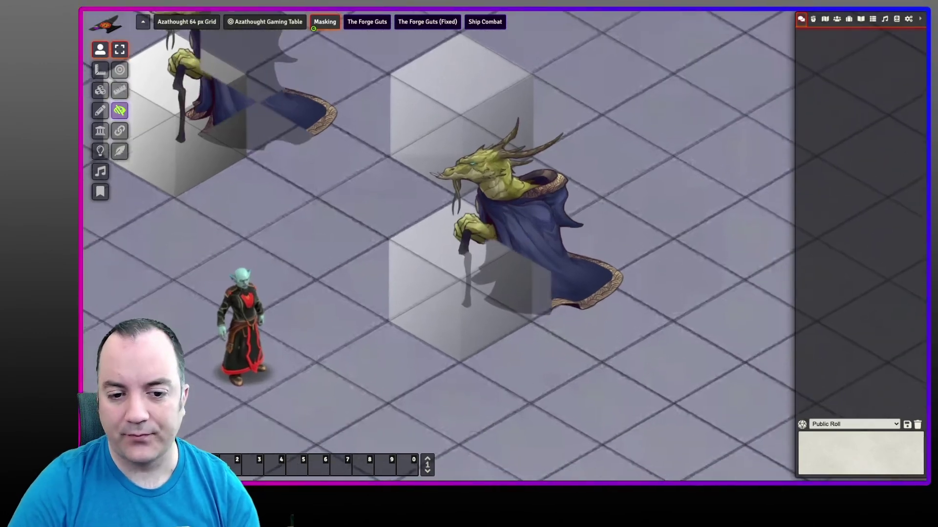
click(244, 332)
key(Down)
key(Up)
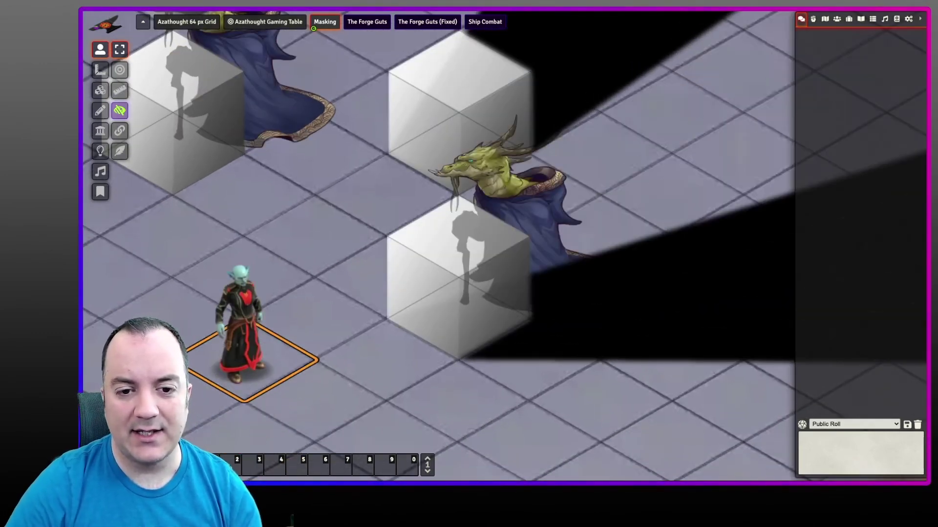
key(Right)
key(Down)
key(Left)
key(Up)
drag(586, 234, 272, 387)
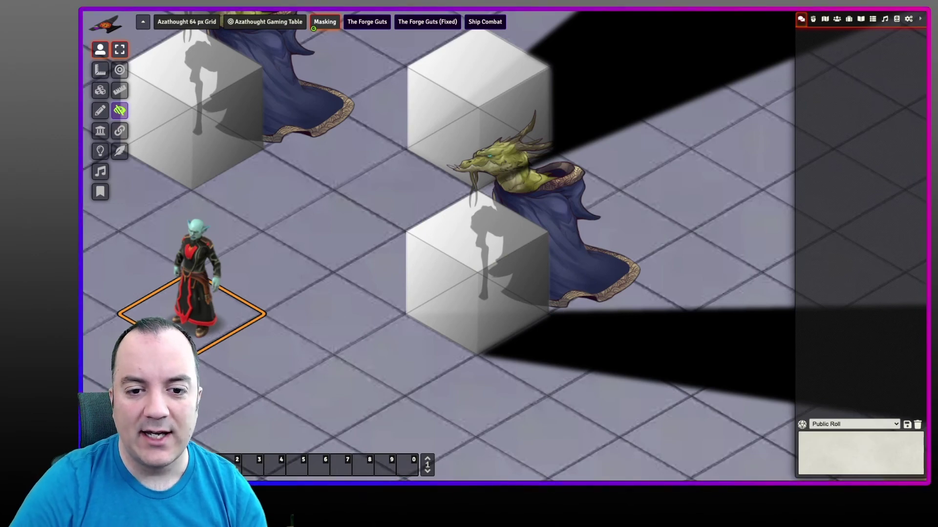
key(Down)
key(Up)
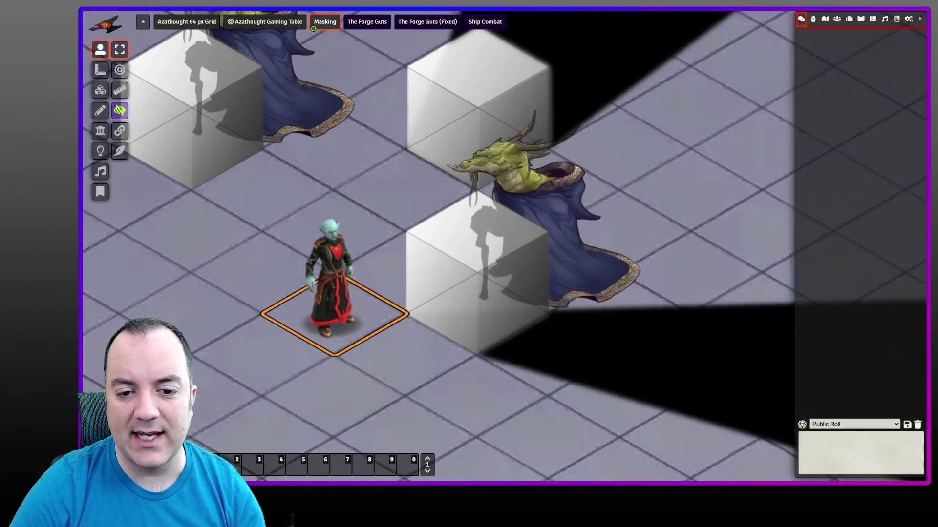
Walk the humanoid token around the lower corner of the right dragon's lower cube to the open floor below the dragon
key(Down)
key(Down)
key(Right)
key(Right)
key(Up)
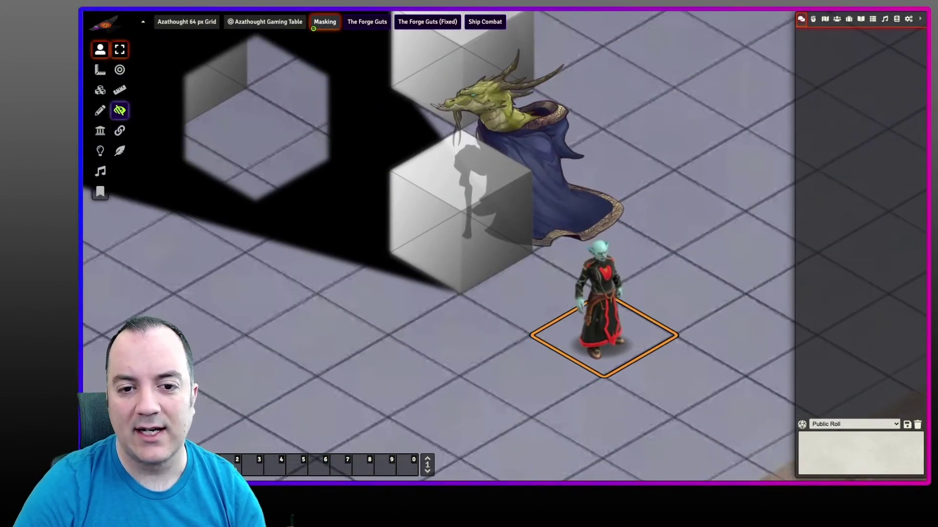
Select the right dragon token, step it between its cubes and around the nearby floor, and bring it back beside the lower cube
key(Left)
key(Left)
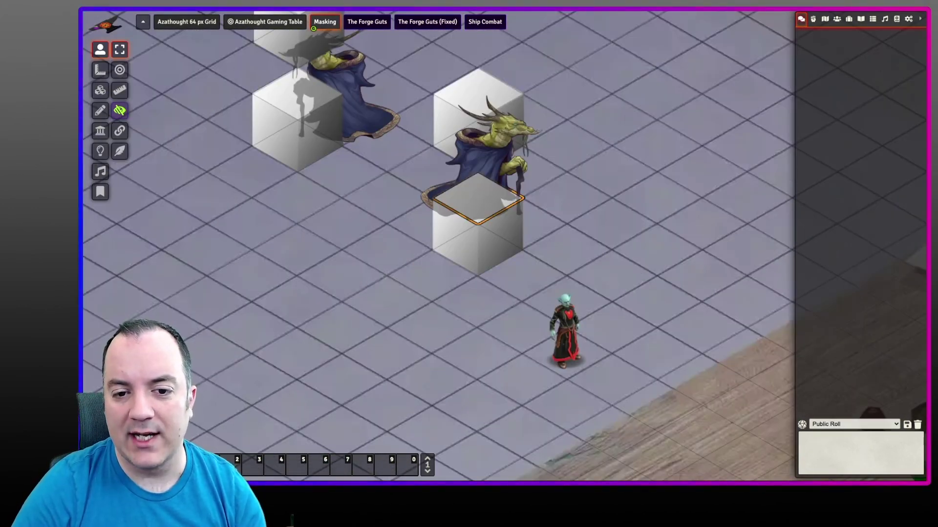
key(Right)
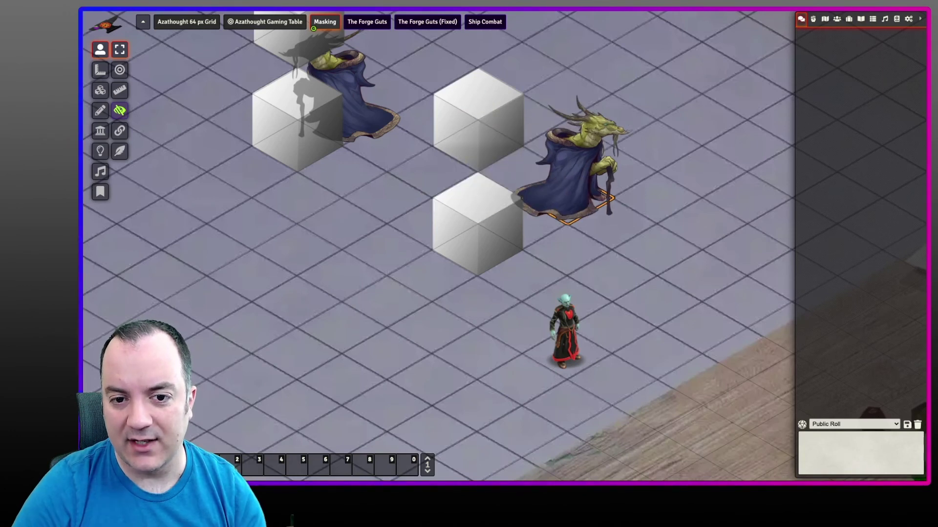
key(Left)
key(Left)
key(Left)
key(Right)
key(Right)
key(Down)
key(Right)
key(Down)
key(Right)
key(Down)
key(Left)
key(Up)
key(Left)
key(Up)
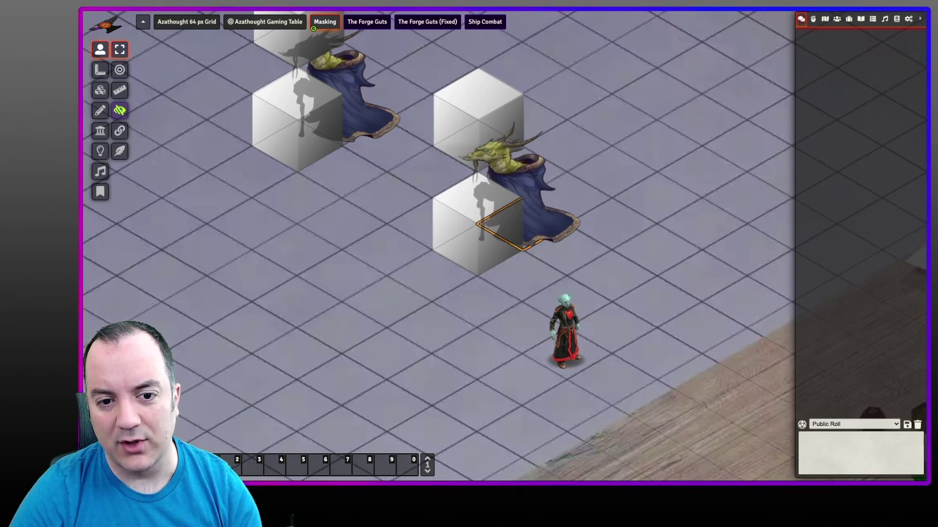
Step the right dragon between its two cubes again, and walk it out to the open floor to their right
key(Up)
key(Down)
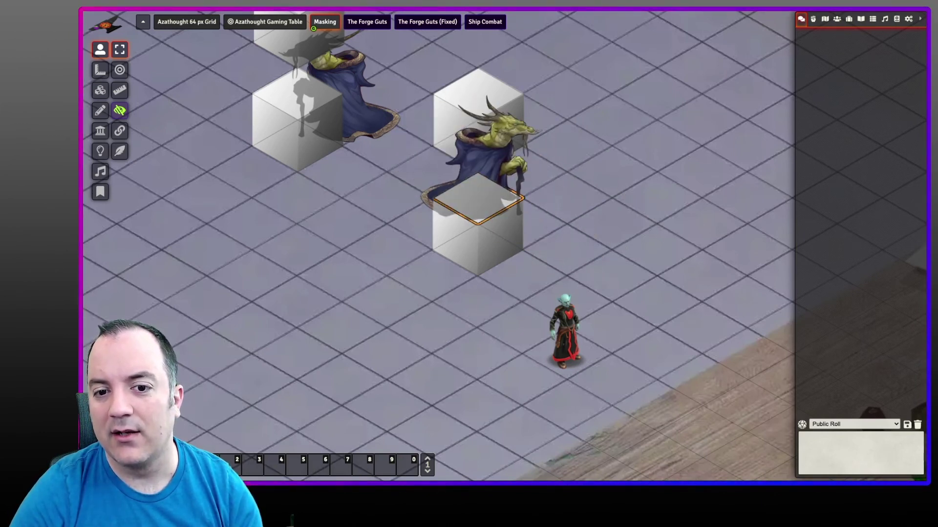
key(Right)
key(Down)
key(Right)
key(Down)
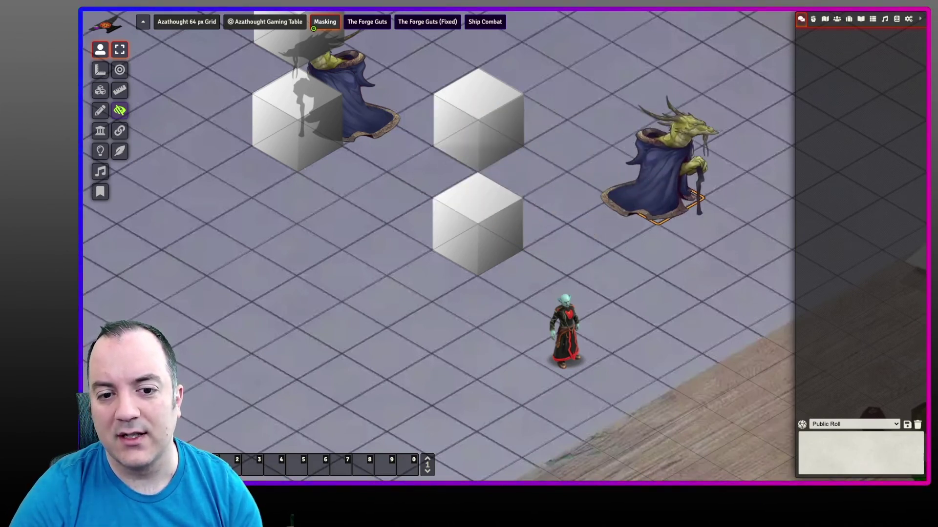
Walk the right dragon back toward its cubes and circle it through the neighbouring squares to its square beside the lower cube
key(Left)
key(Up)
key(Left)
key(Up)
key(Left)
key(Right)
key(Down)
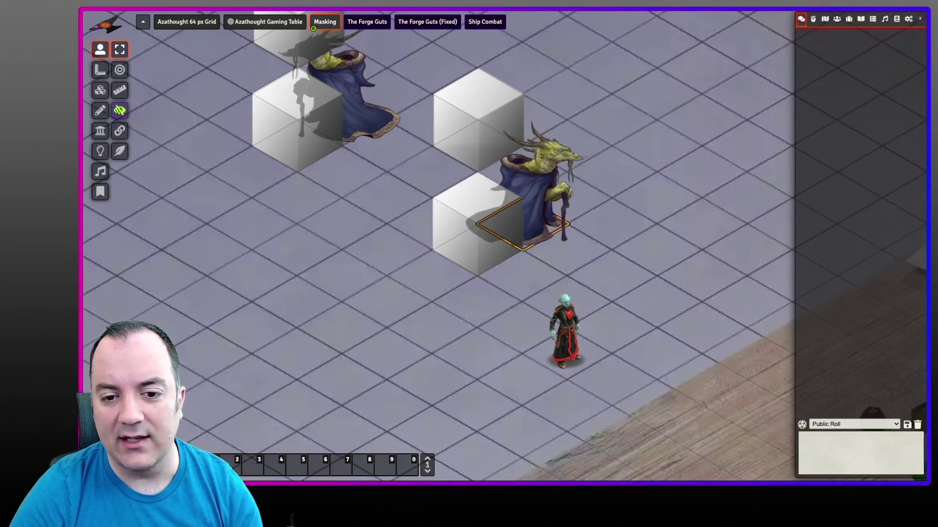
key(Right)
key(Down)
key(Left)
key(Up)
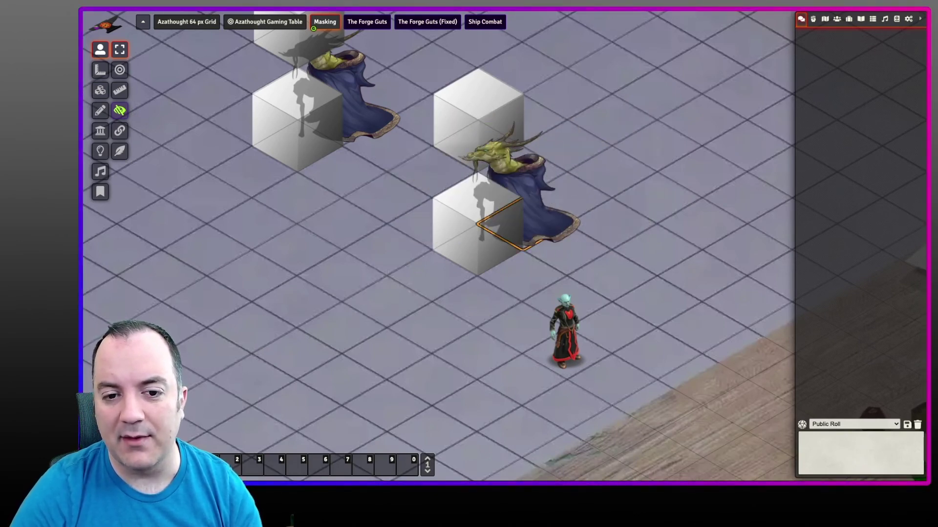
key(Up)
Switch to the Azathought Gaming Table scene, select the humanoid token, and walk it three squares toward the ship
click(265, 21)
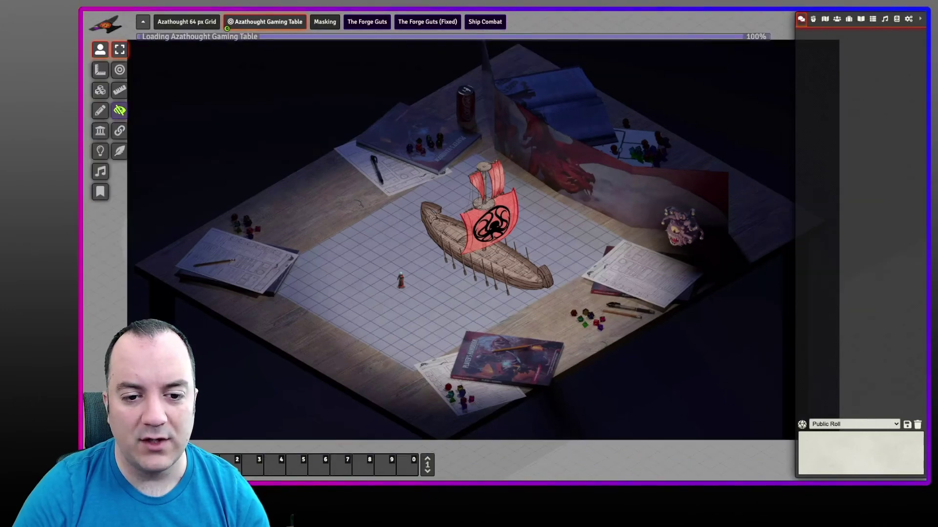
scroll(438, 246, up, 3)
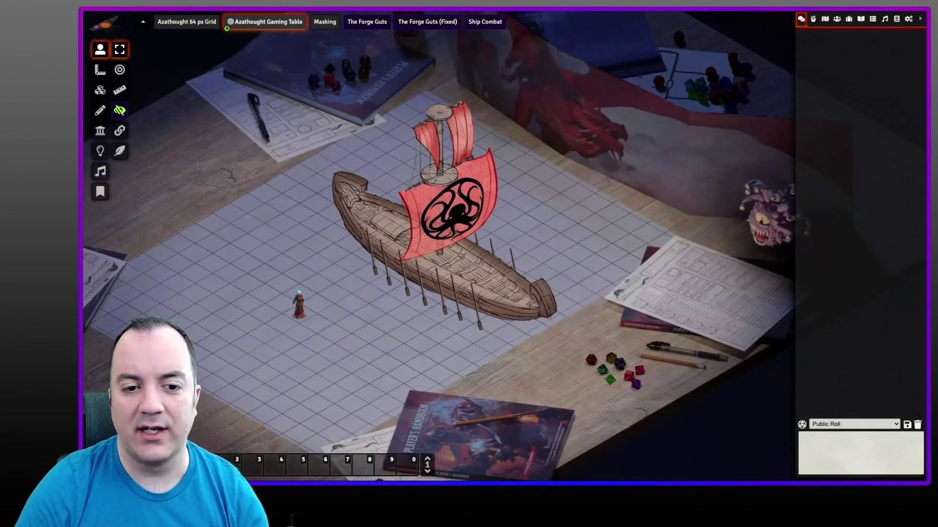
scroll(438, 246, up, 4)
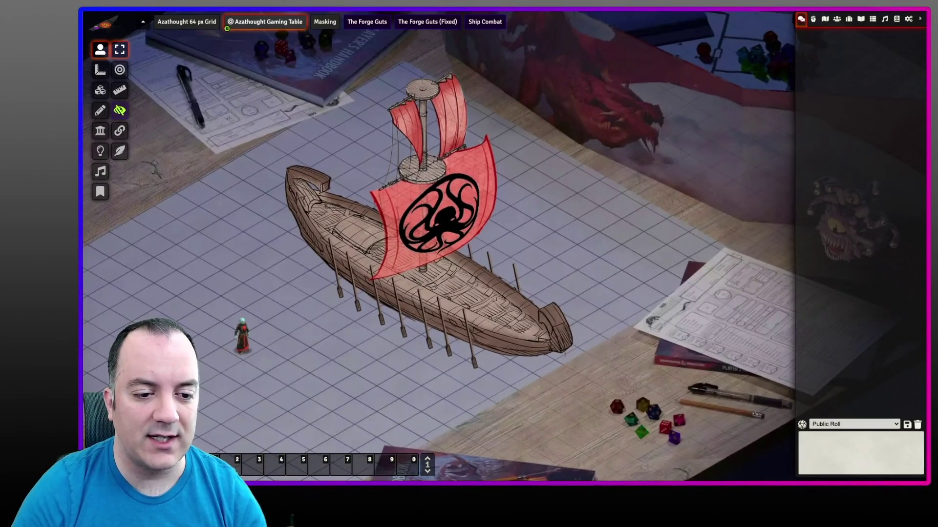
click(242, 339)
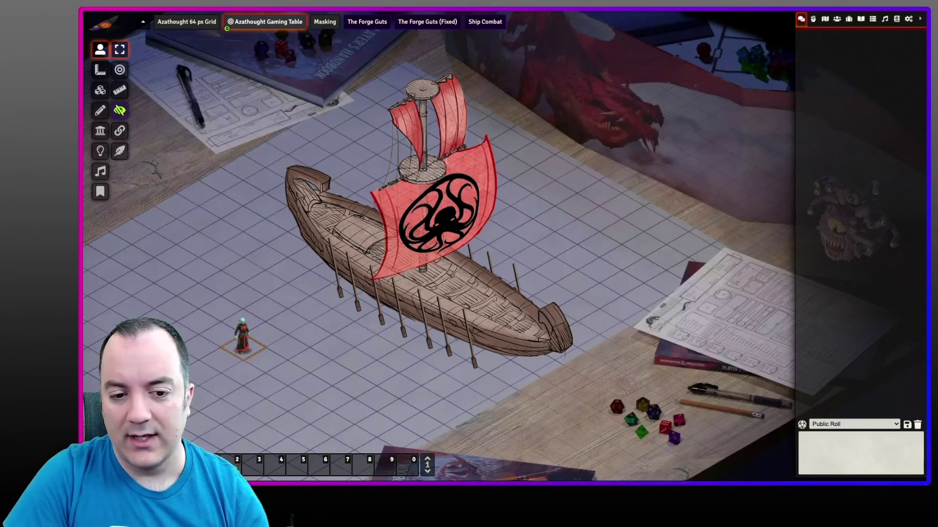
key(Right)
key(Right)
key(Right)
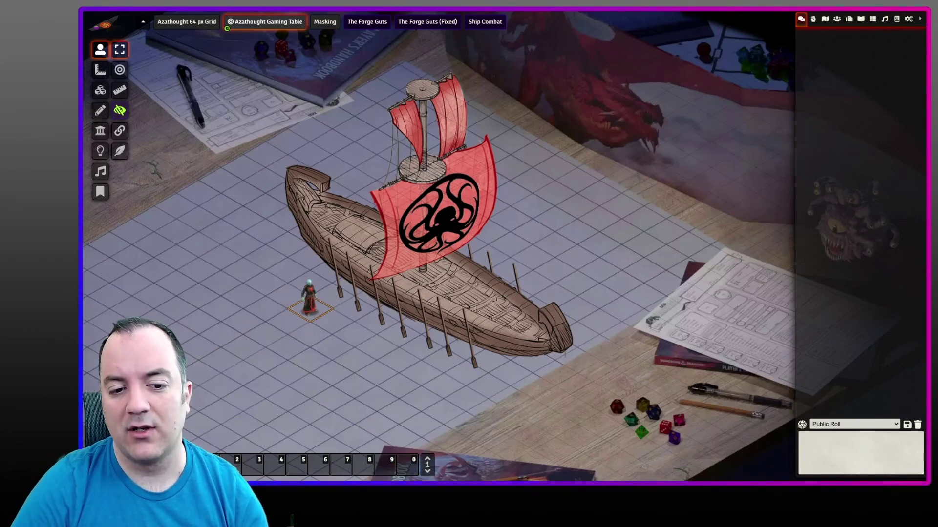
Walk the humanoid token around the floor squares in front of the ship's oars
key(Down)
key(Down)
key(Left+Up)
key(Left+Up)
key(Right+Down)
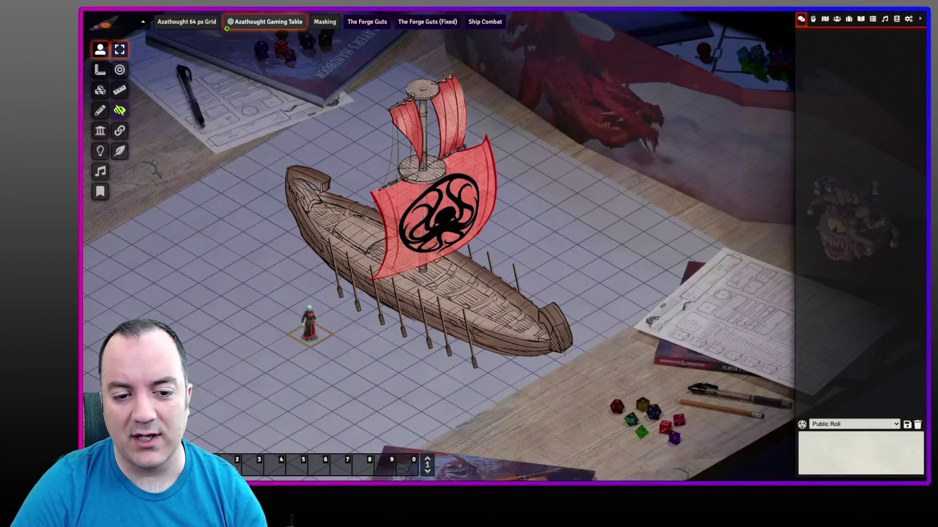
Move the humanoid token onto the right part of the ship's deck, and bring it back to the floor below the oars
key(Up)
key(Up)
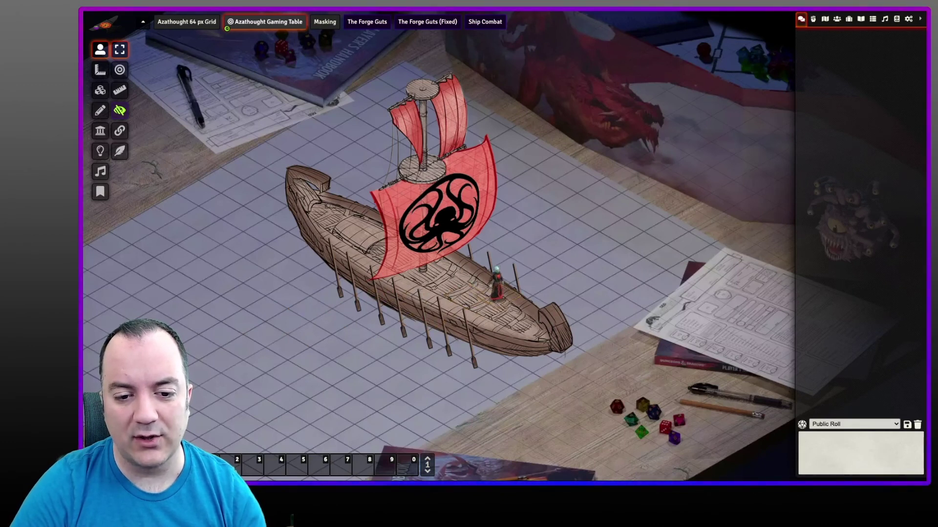
key(Up)
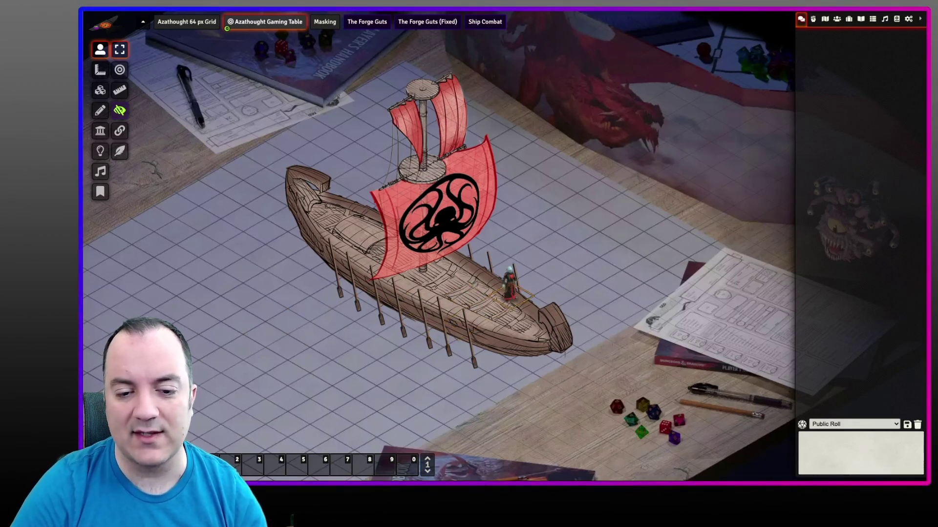
key(Left+Down)
key(Left+Up)
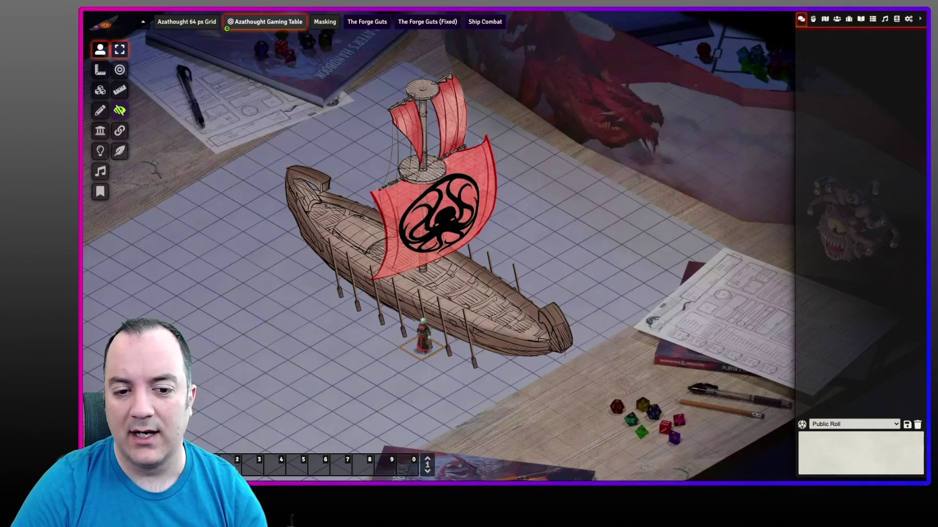
Walk the humanoid token along the ship's hull and onto the deck at the ship's left end
key(Right)
key(Right)
key(Right)
key(Left+Up)
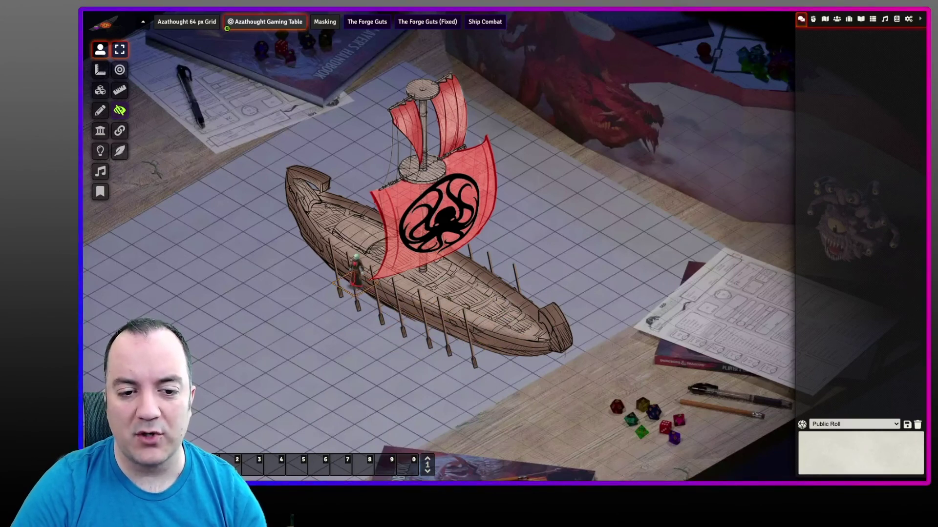
key(Up)
key(Left)
key(Left+Up)
key(Up+Right)
key(Up+Right)
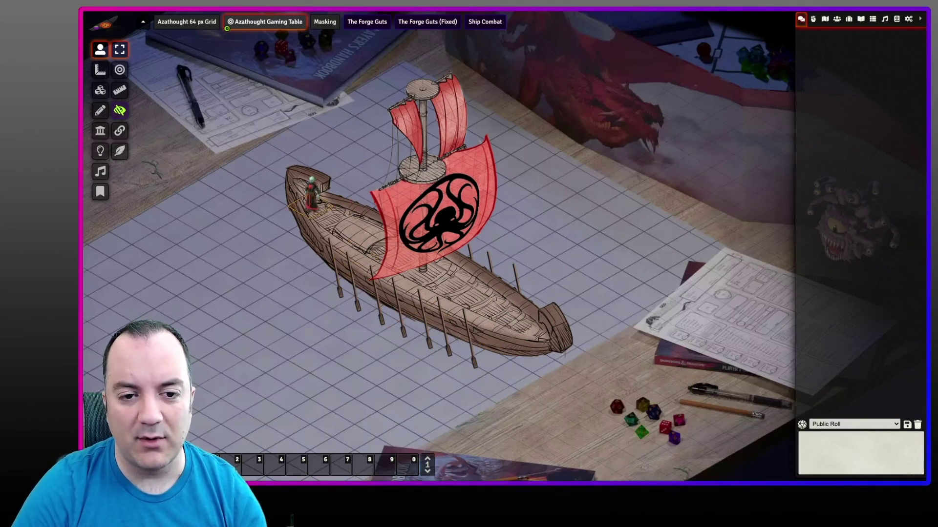
Move the humanoid token back along the hull and deck, and leave it on the floor beside the left oars
key(Down)
key(Down)
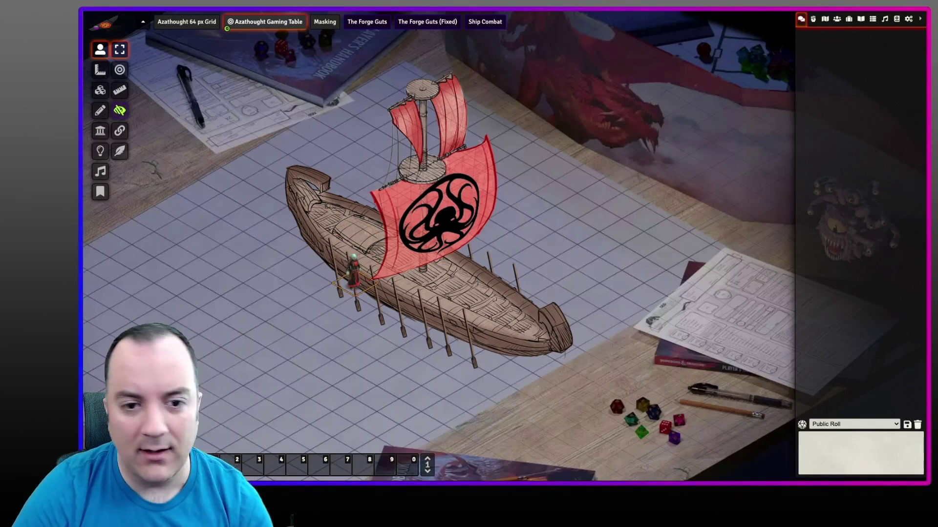
key(Up)
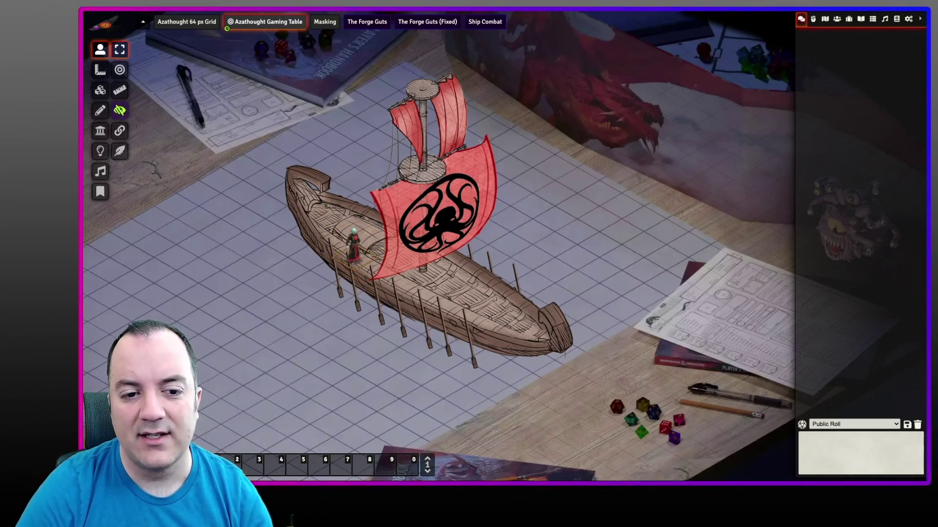
key(Left)
key(Down)
key(Down)
key(Down)
key(Right)
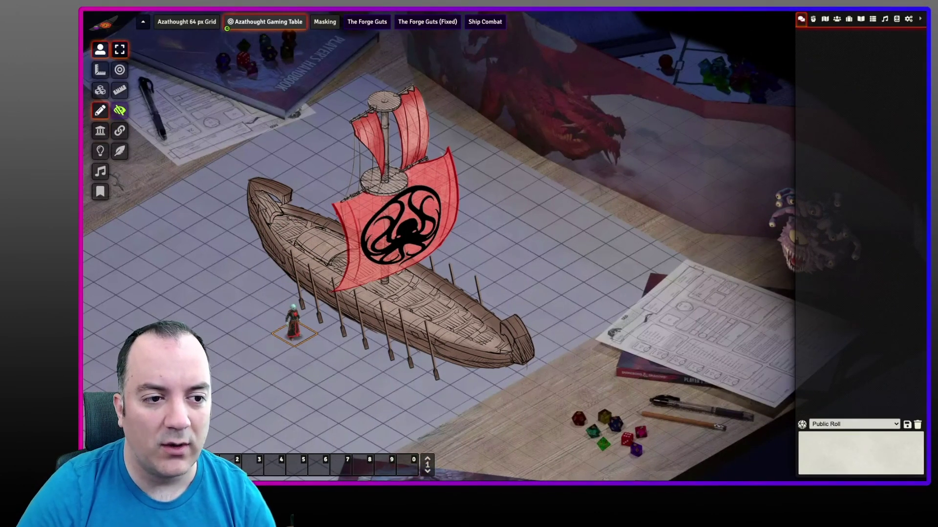
Draw a closed freehand outline around the ship's red sails and mast tops
click(99, 111)
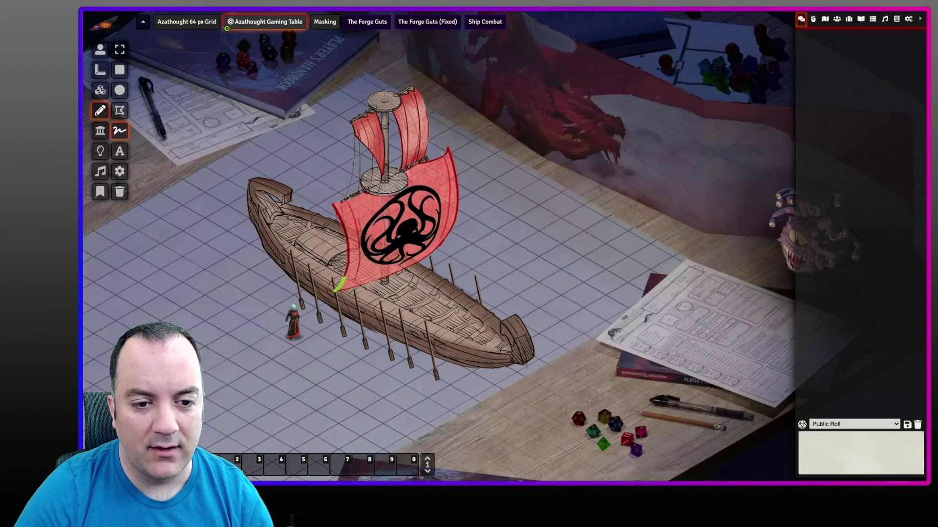
drag(334, 213, 362, 192)
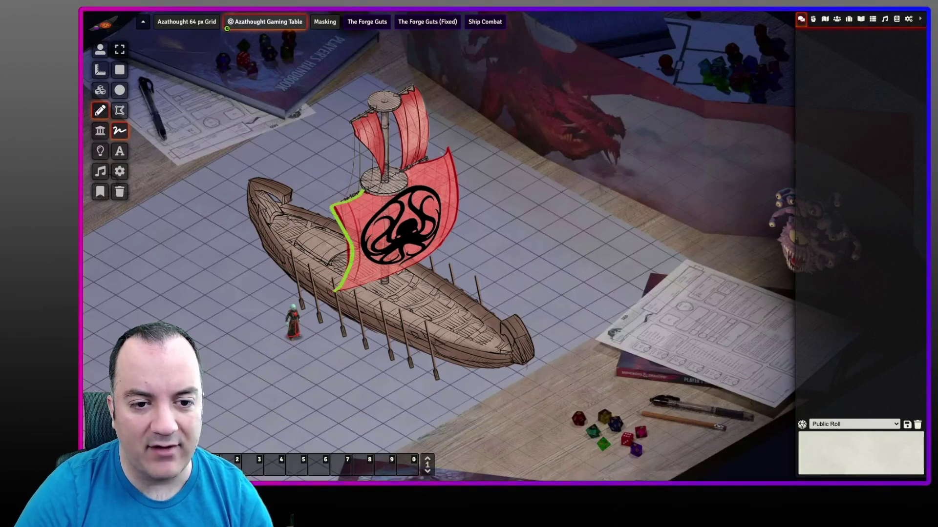
drag(370, 153, 355, 138)
drag(372, 96, 412, 88)
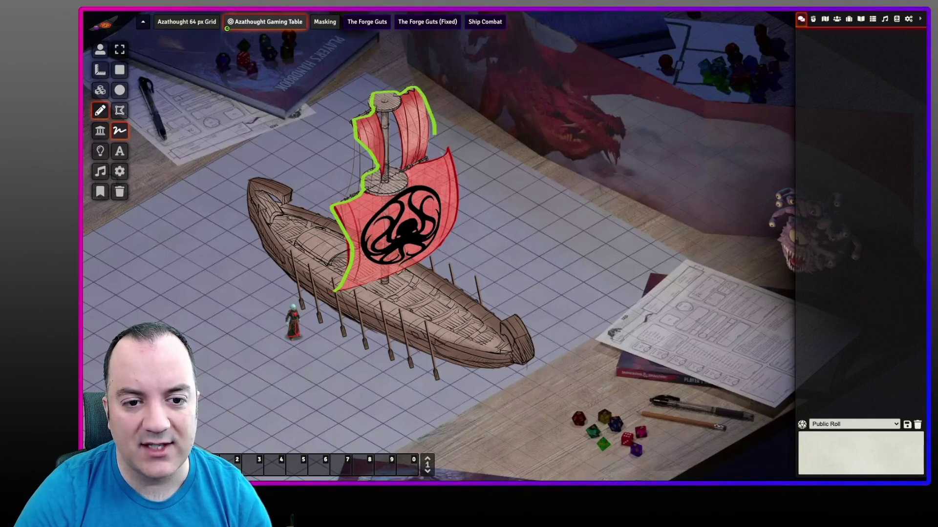
drag(404, 160, 400, 169)
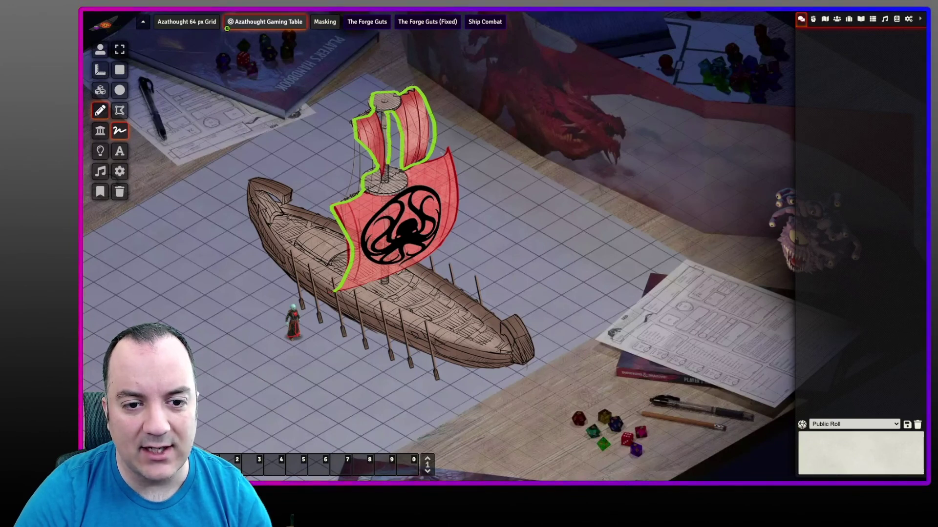
drag(447, 149, 454, 173)
drag(455, 236, 393, 273)
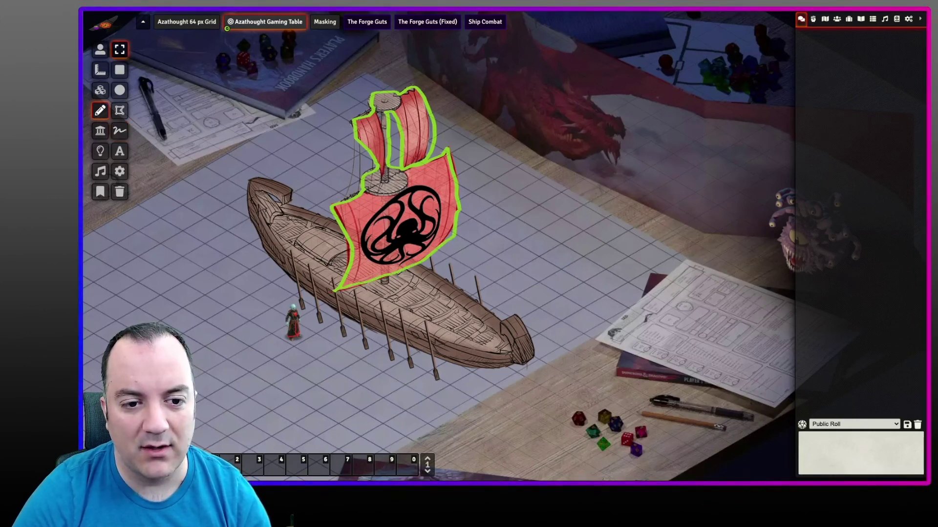
Give the sail outline drawing a Solid fill with a fill opacity of 1
double_click(391, 206)
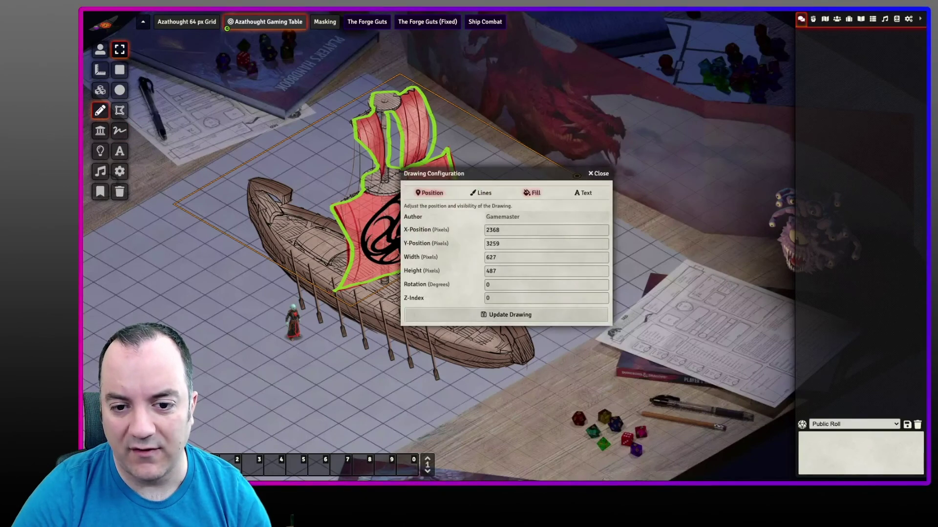
click(531, 192)
drag(530, 242, 582, 243)
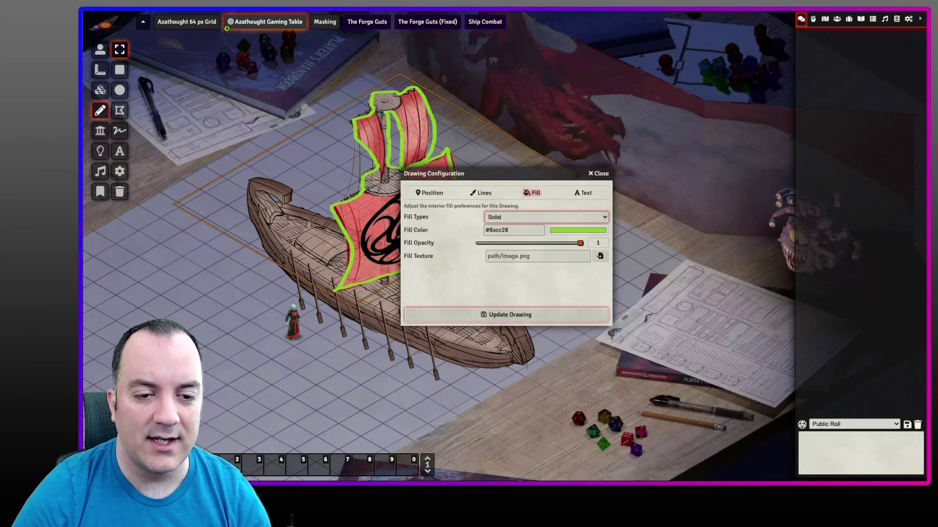
click(507, 314)
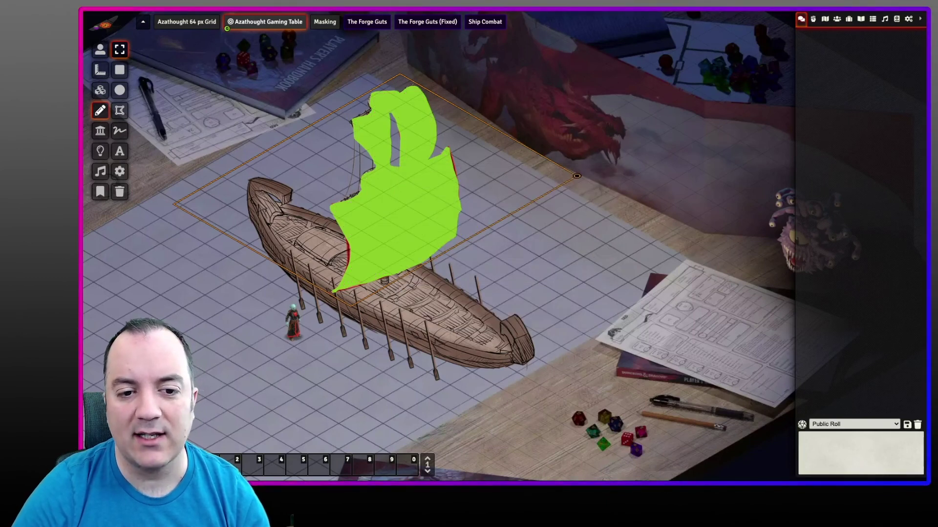
Convert the filled sail drawing into a mask tile and check the Mask tile setting in its configuration
right_click(399, 205)
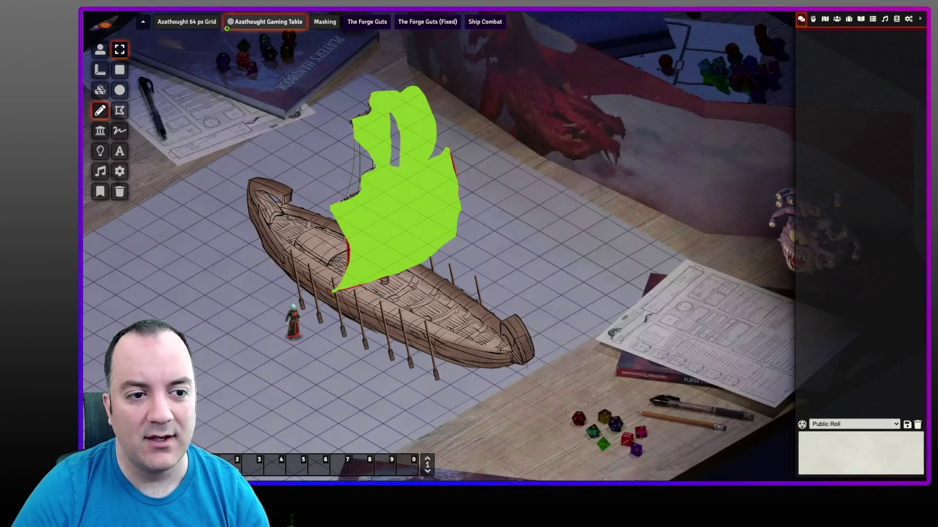
click(100, 90)
mouse_move(399, 205)
mouse_down()
mouse_move(303, 225)
mouse_move(392, 214)
mouse_move(399, 205)
mouse_up()
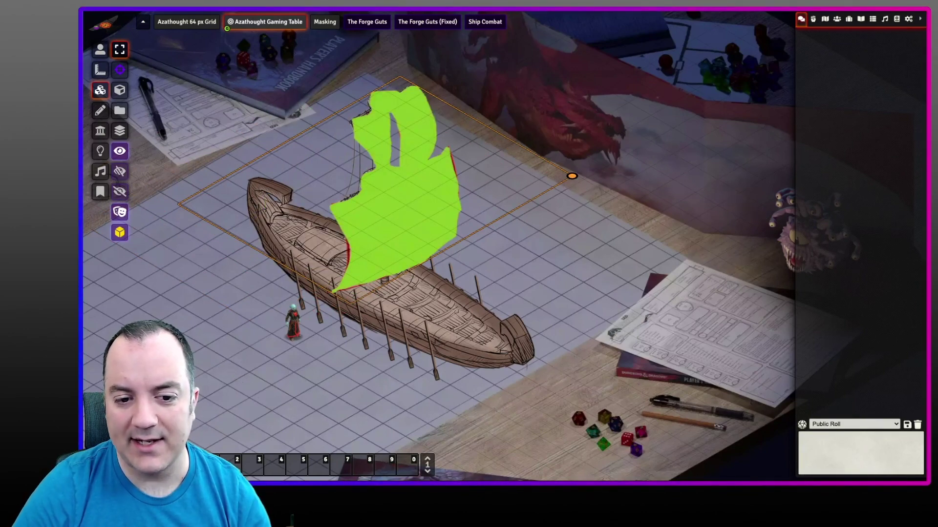
double_click(399, 205)
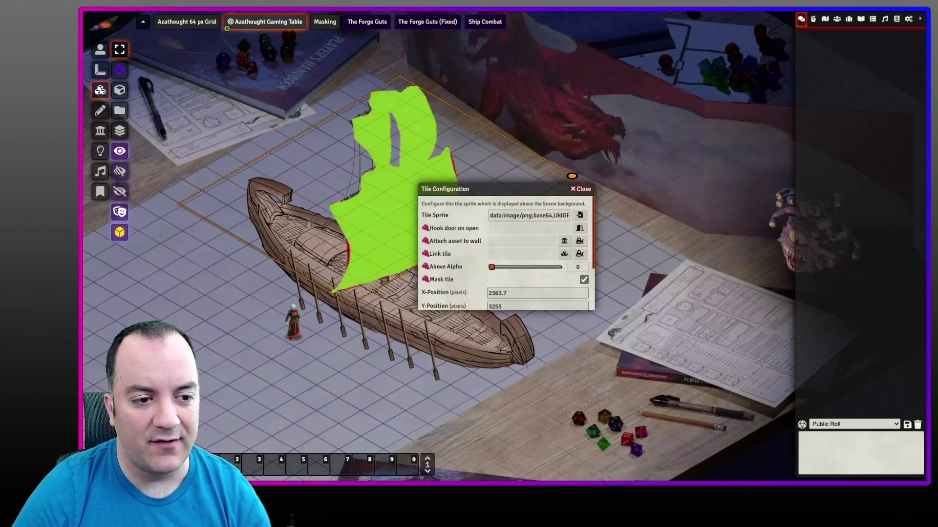
key(Escape)
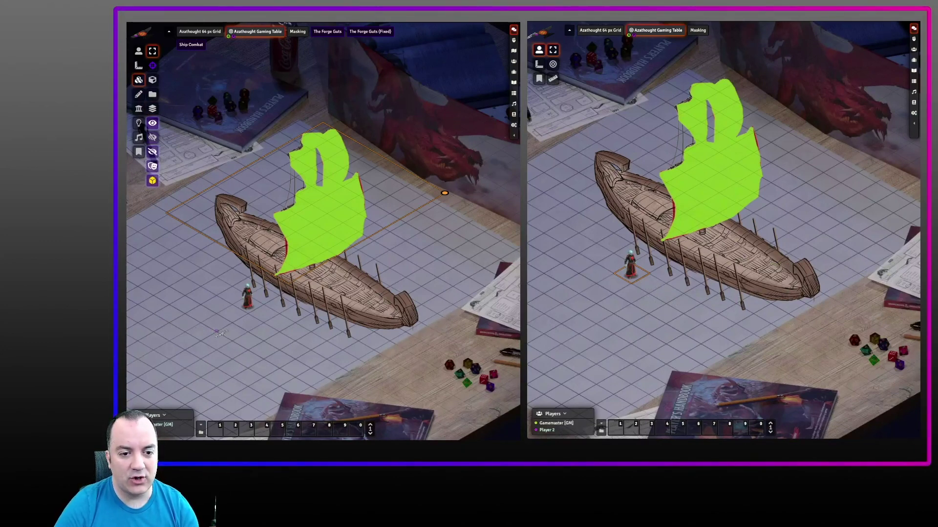
Return to editing tiles and hide the sail-shaped mask tile from the player's view
click(138, 51)
click(139, 80)
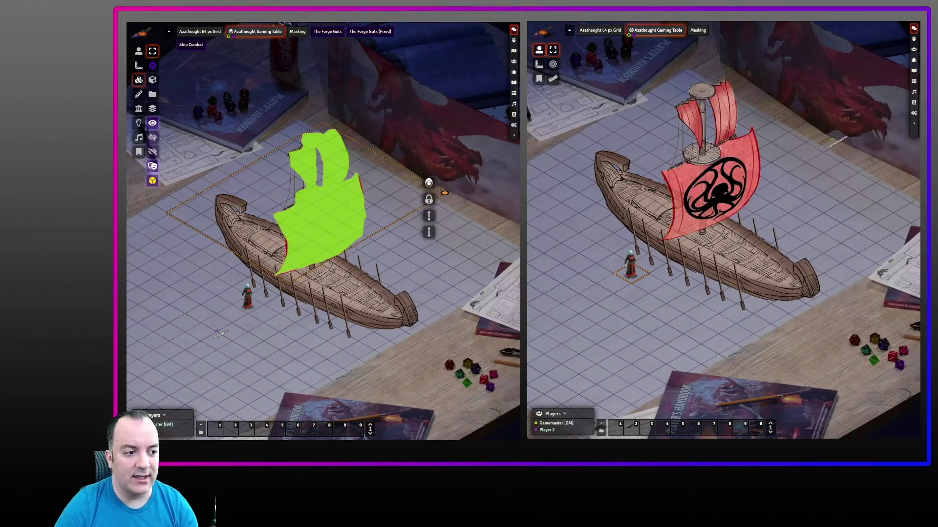
Switch to the token controls and walk the red-robed character token around on the grid beside the ship, then deselect it
click(367, 255)
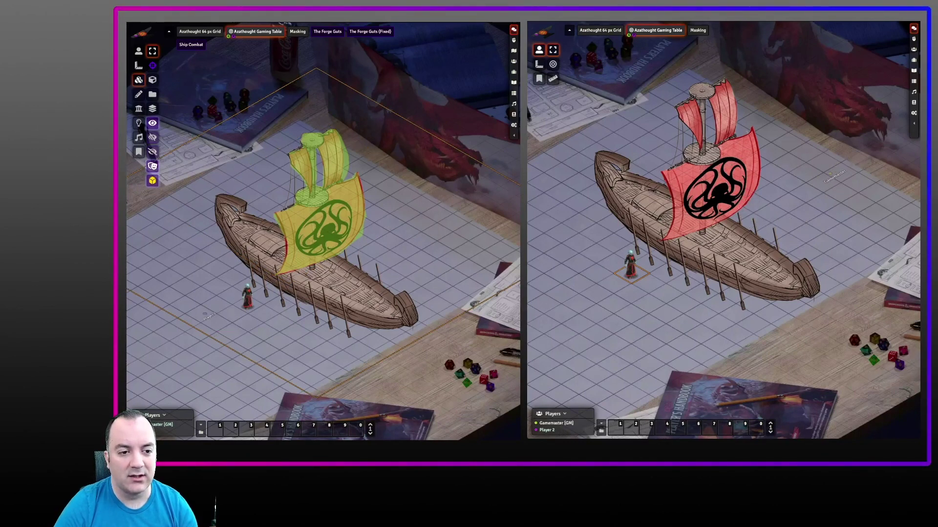
click(138, 50)
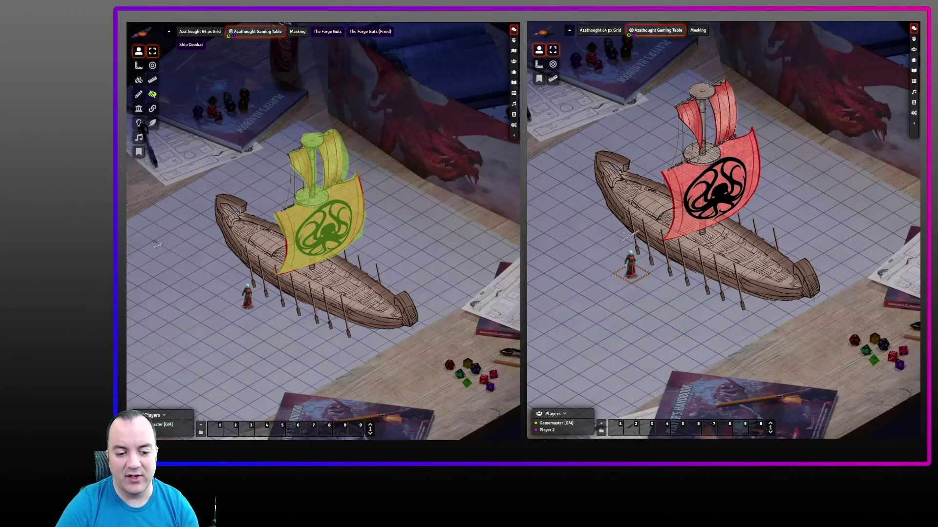
click(248, 299)
key(Left)
key(Down)
key(Down)
key(Right)
key(Up)
key(Left)
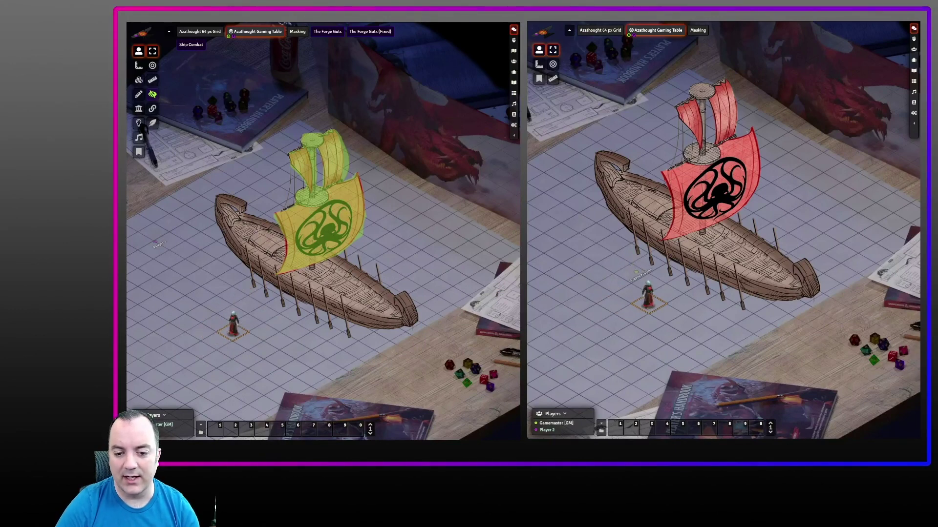
key(Right)
key(Escape)
Select the beholder token beyond the edge of the grid and move it across the table to the ship's far side
drag(322, 231, 205, 236)
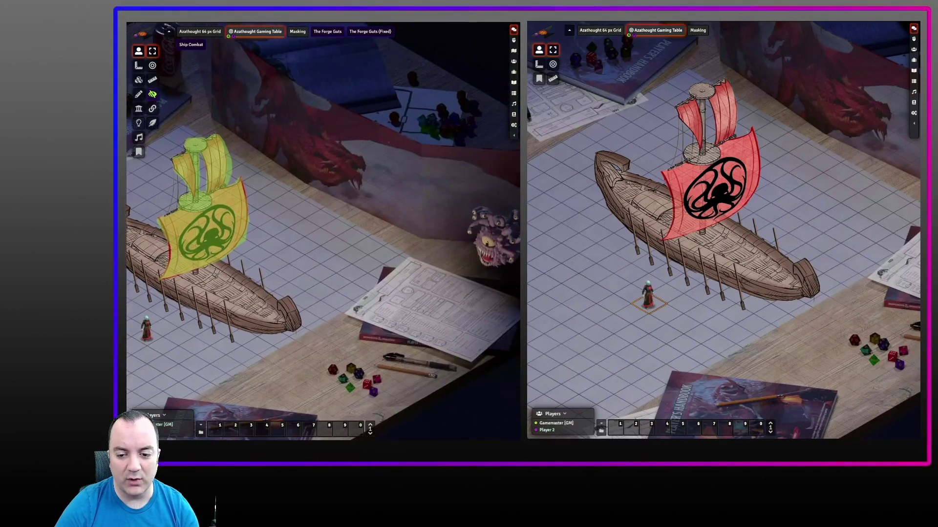
click(491, 271)
key(Up)
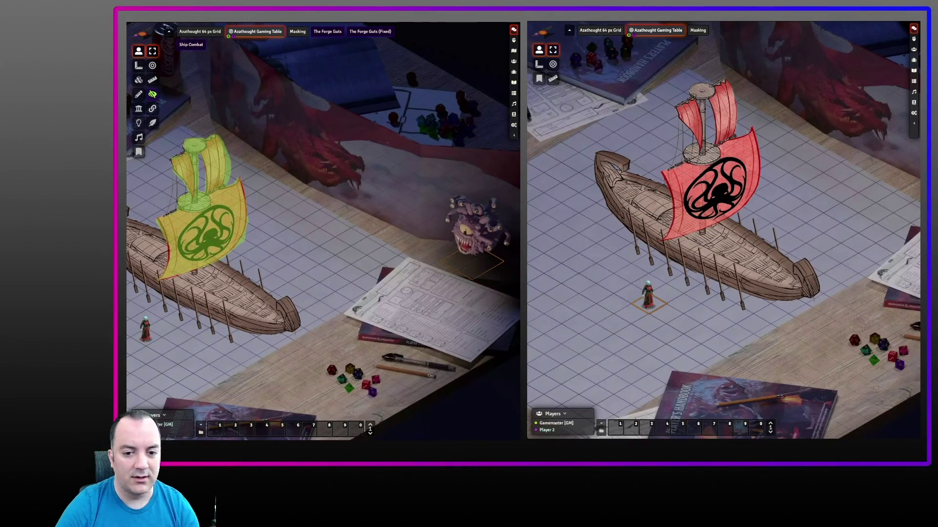
key(Up)
key(Up)
key(Up)
key(Up)
key(Left)
key(Up)
key(Left)
key(Up)
key(Left)
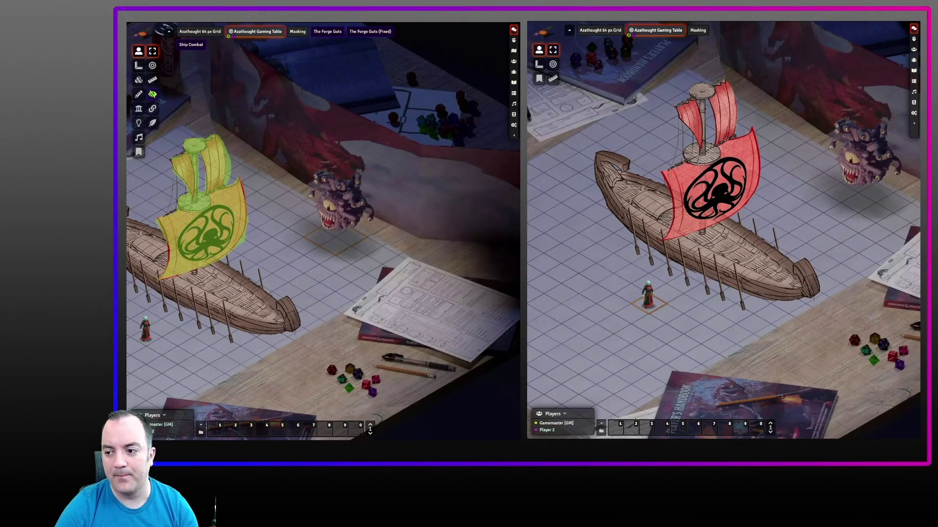
key(Left)
key(Left)
key(Left)
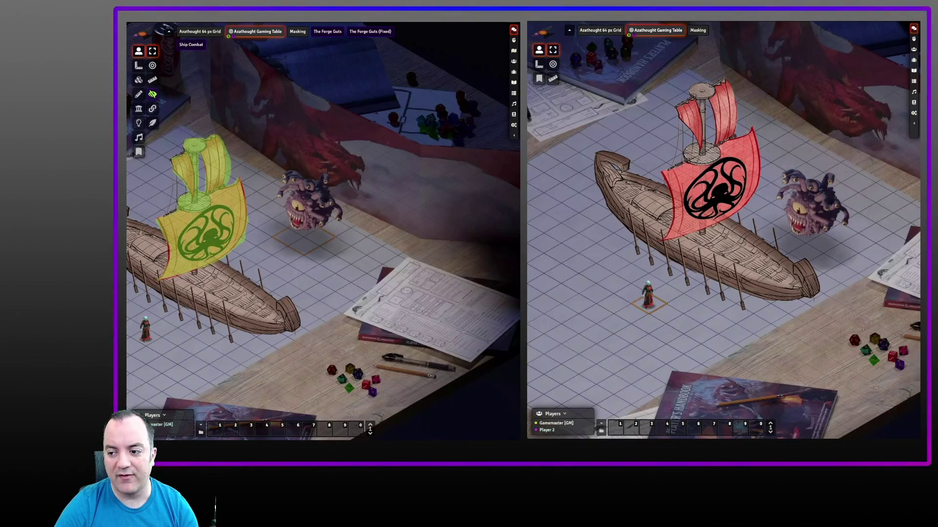
Move the beholder token onto the end of the ship's deck, in front of the sails
key(Down)
key(Down)
key(Down)
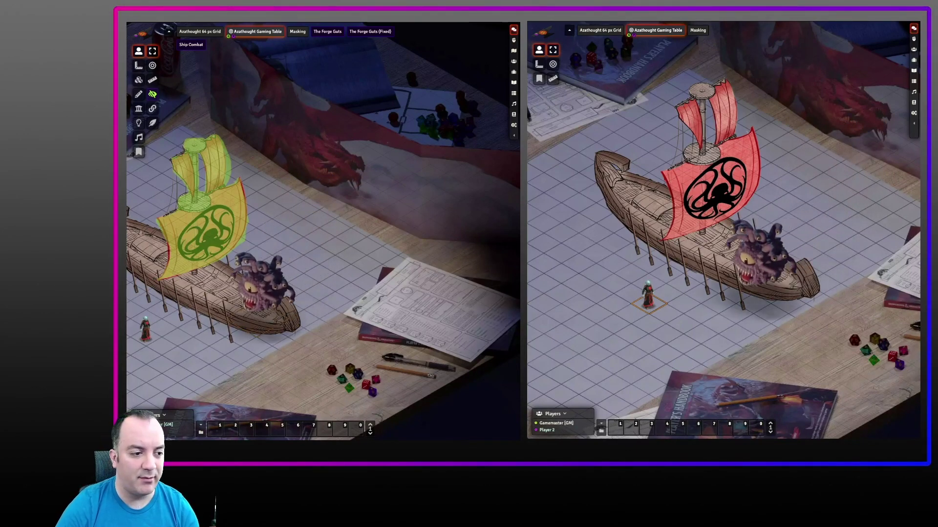
Move the beholder token off the deck and around the ship until it is behind the upper sails
key(Right)
key(Right)
key(Right)
key(Right)
key(Right)
key(Right)
key(Up)
key(Right)
key(Up)
key(Right)
key(Up)
key(Right)
key(Left)
key(Up)
key(Left)
key(Up)
key(Left)
key(Up)
key(Left)
key(Up)
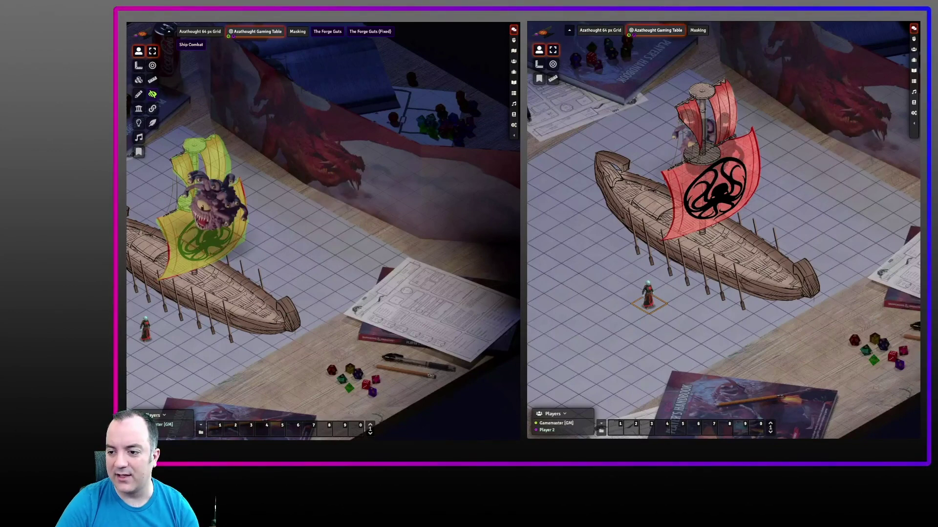
key(Up)
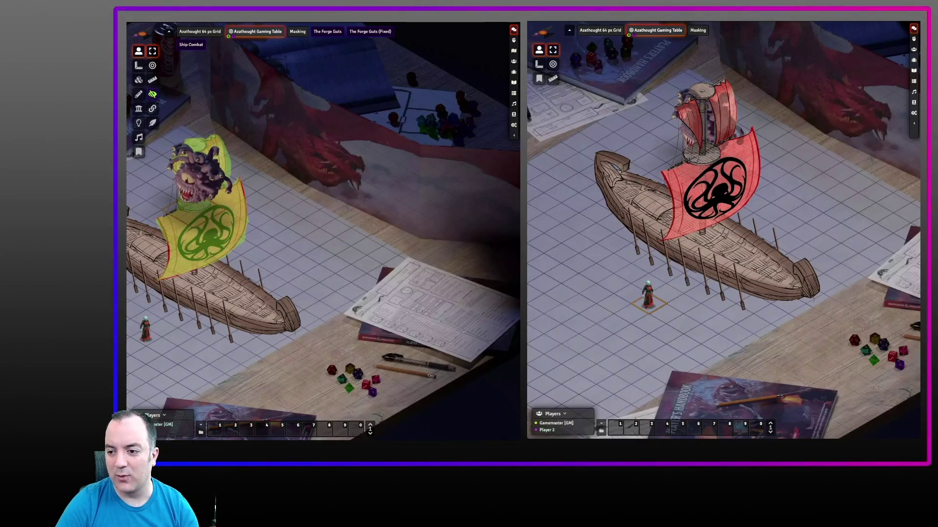
Move the beholder token around behind the sails and back out to the open grid on the ship's far side
key(Down)
key(Down)
key(Left)
key(Left)
key(Left)
key(Up)
key(Right)
key(Down)
key(Right)
key(Down)
key(Right)
key(Down)
key(Right)
key(Down)
key(Right)
key(Down)
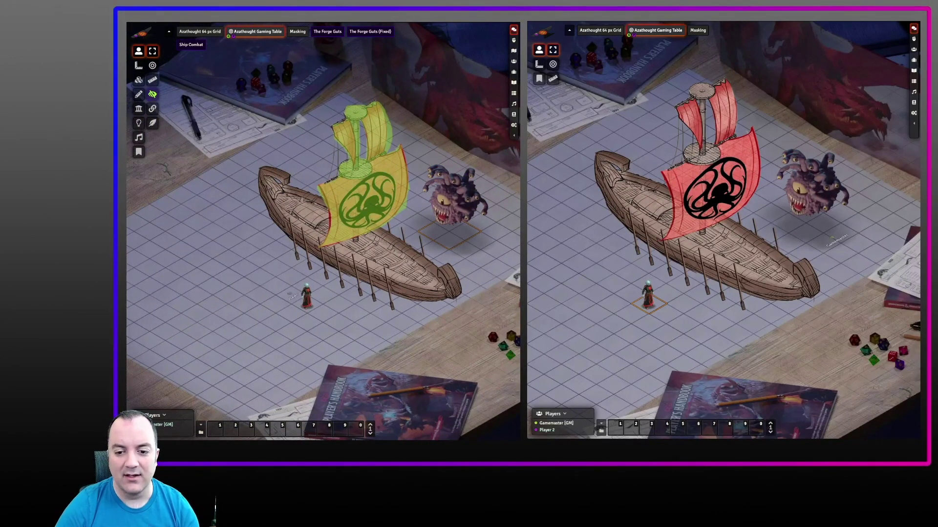
In the beholder's token image configuration, set Isometric Face to Mirror, enable Reverse Mirror, update the token and close its character sheet
double_click(455, 233)
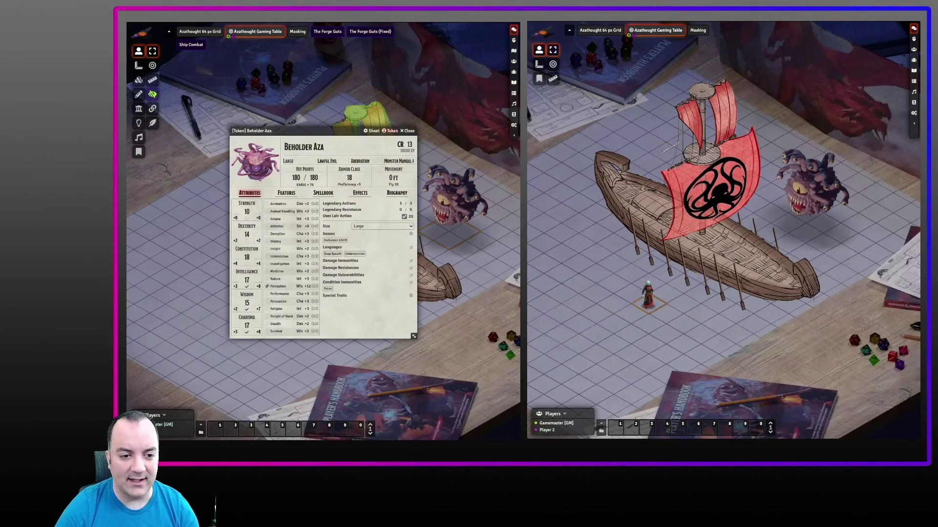
click(389, 131)
click(175, 144)
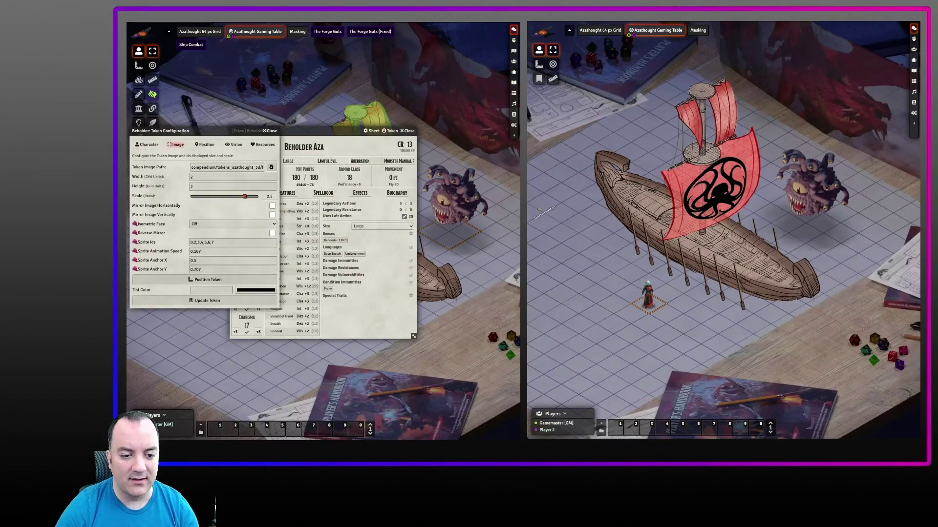
click(272, 233)
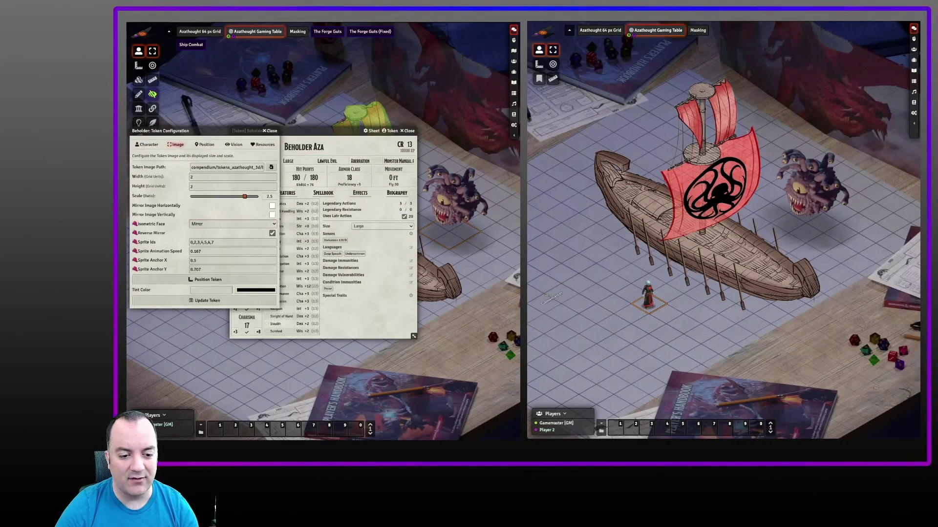
click(207, 301)
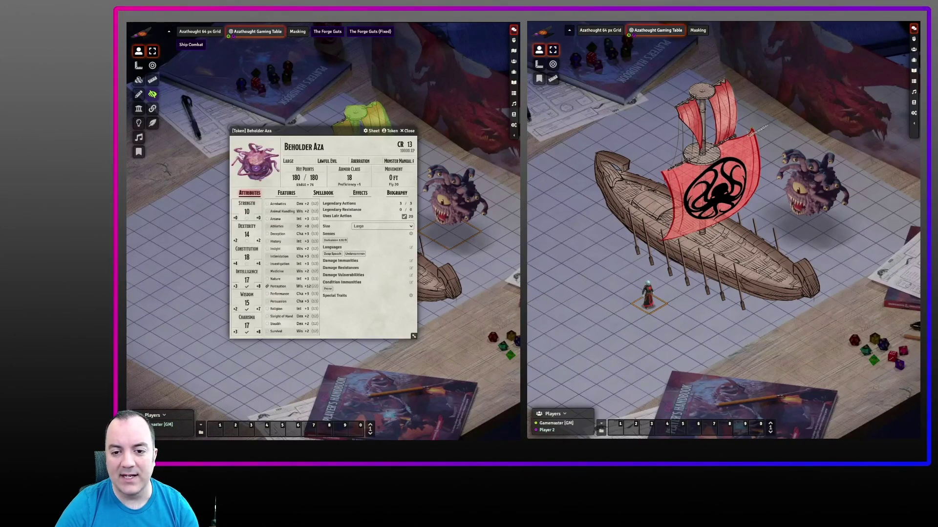
click(407, 131)
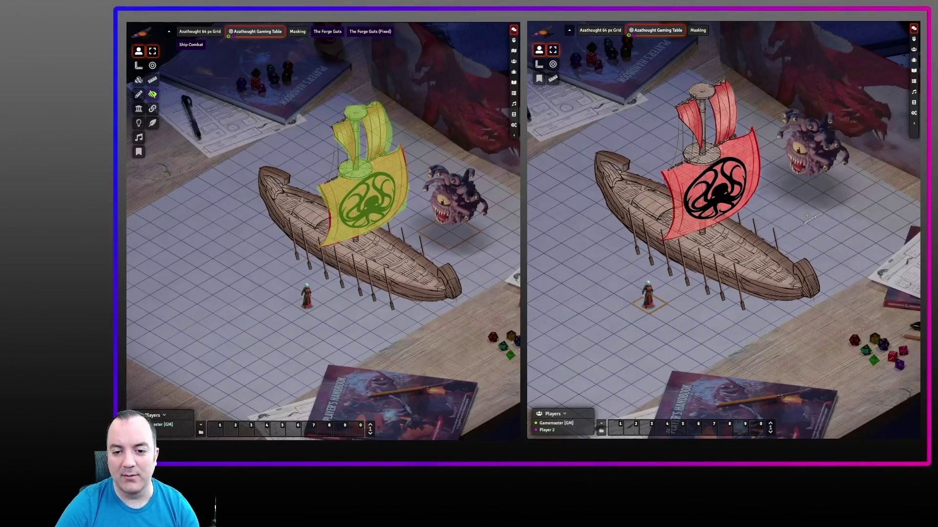
Move the reconfigured beholder token from the open grid back behind the ship's upper sails
key(Up)
key(Left)
key(Left)
key(Left)
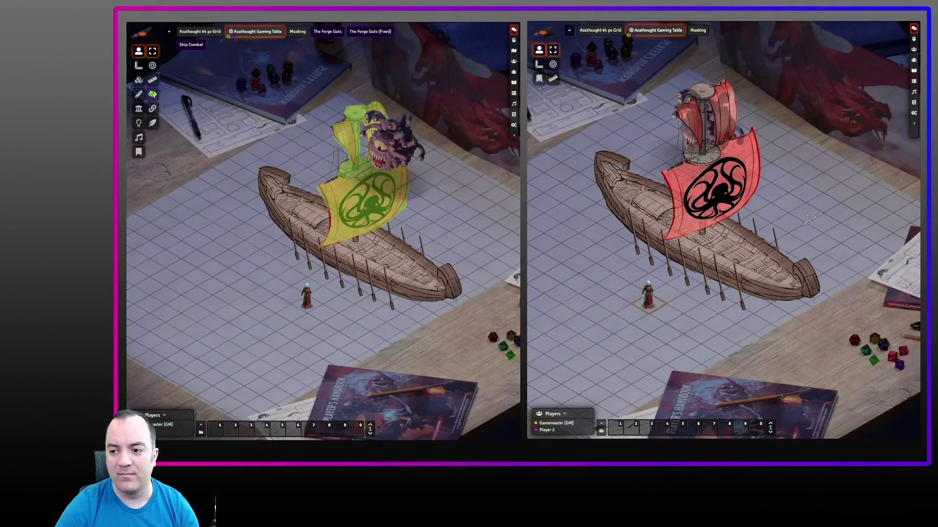